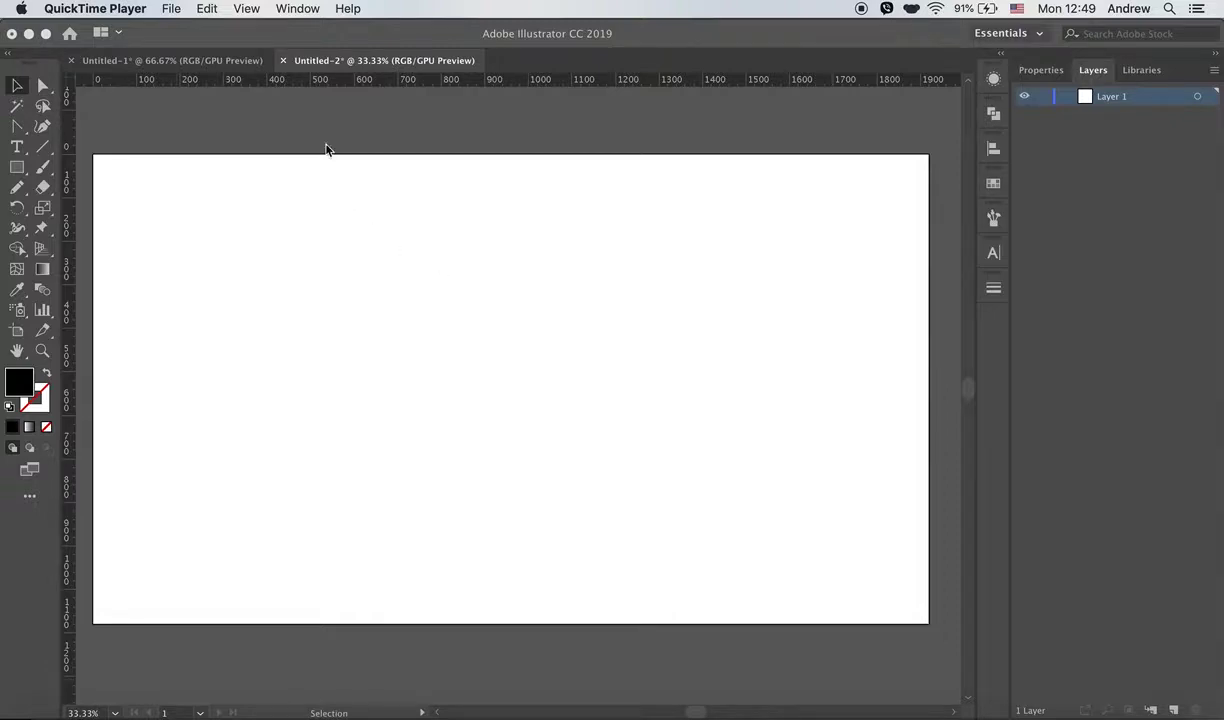
- Set Illustrator's Guides & Grid preferences to a gridline every 5 px with 1 subdivision
left_click(313, 33)
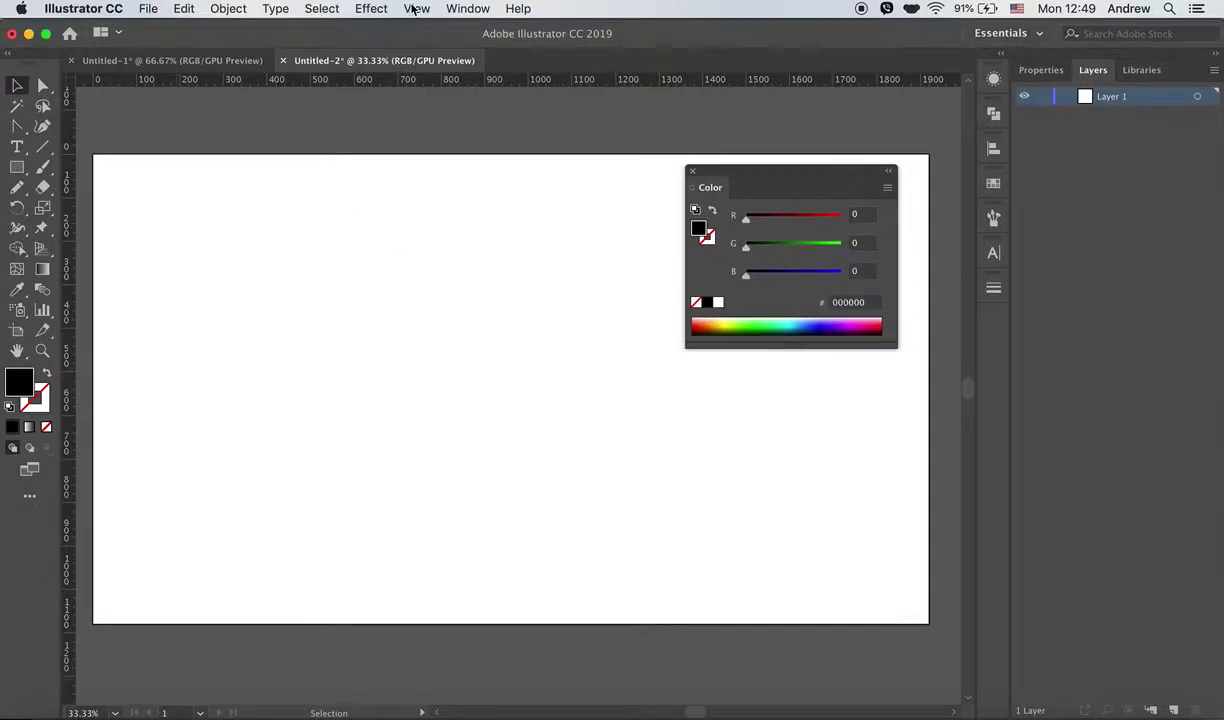
left_click(110, 12)
mouse_move(87, 55)
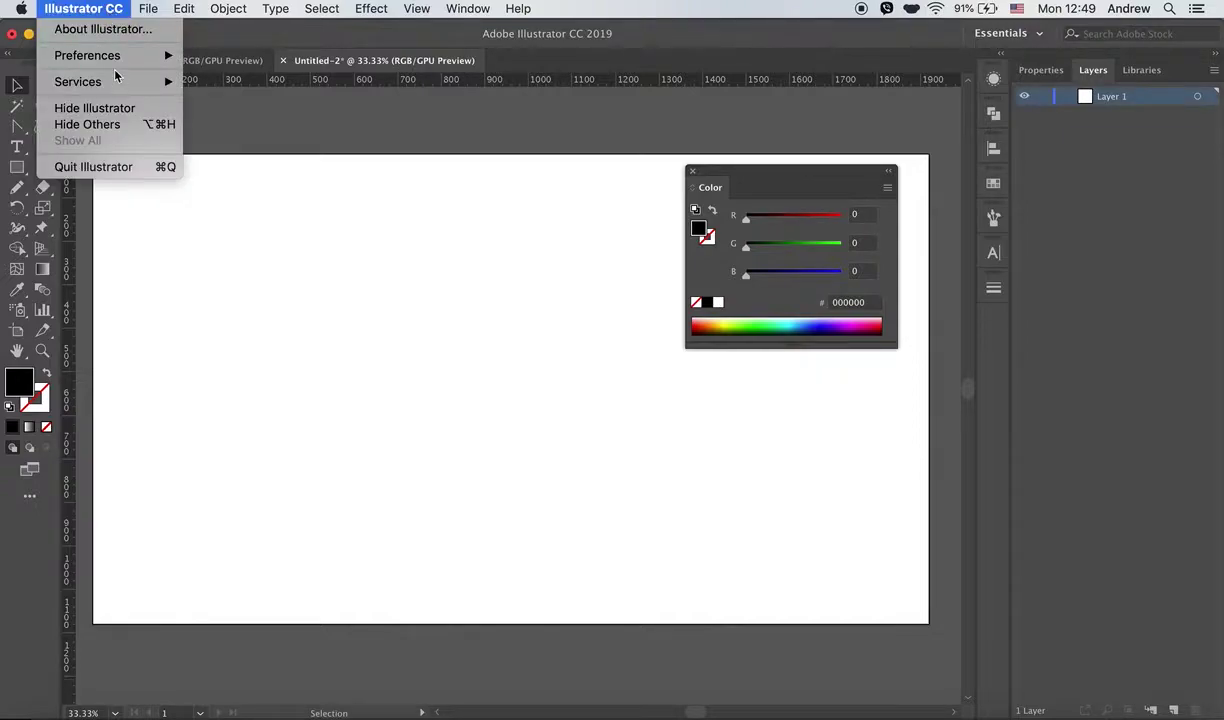
left_click(276, 121)
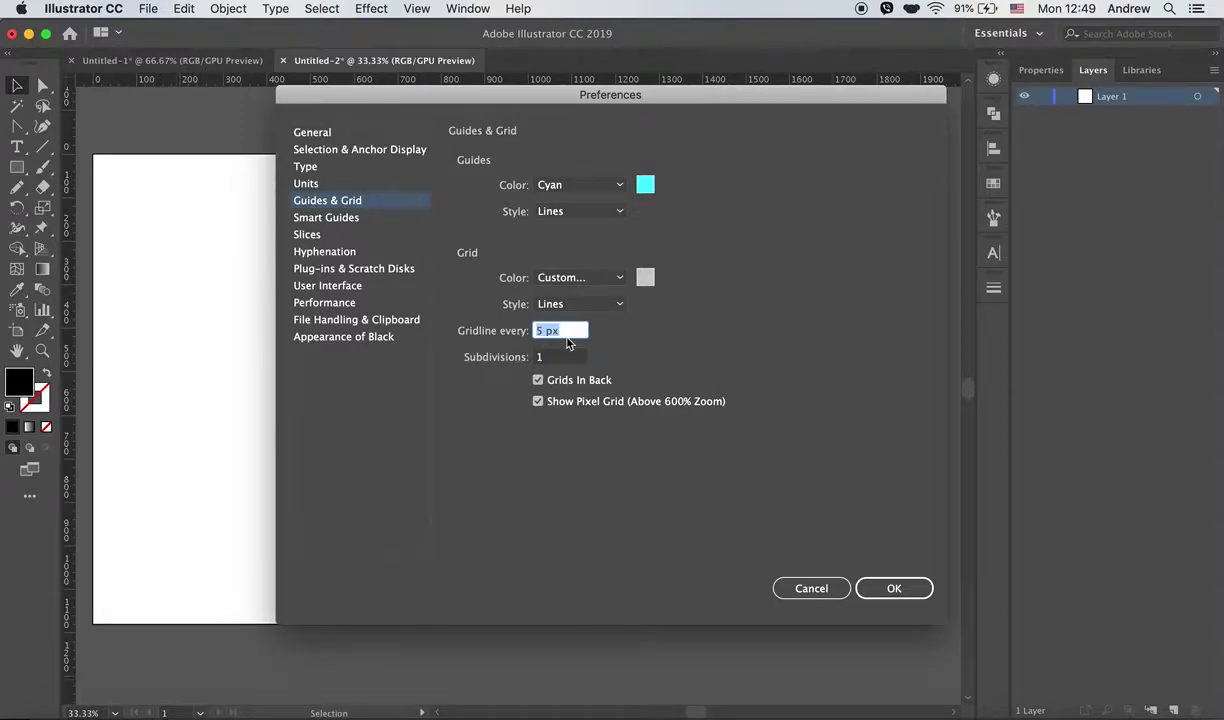
left_click(916, 588)
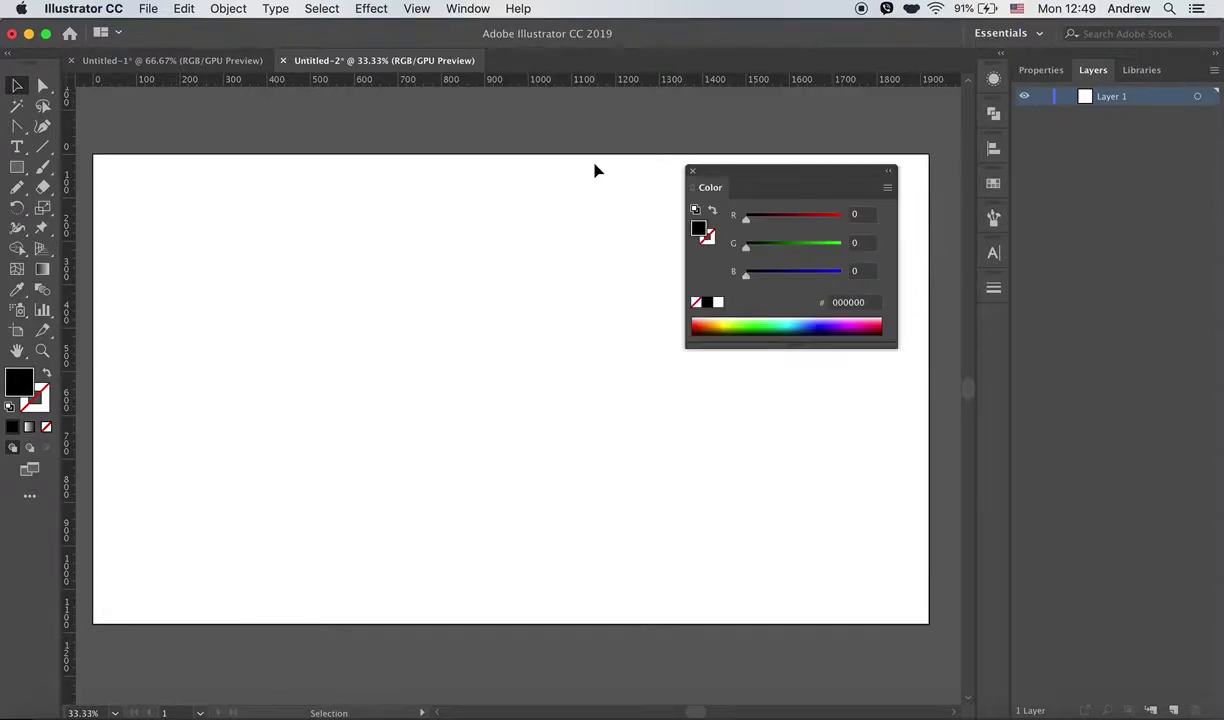
left_click(418, 9)
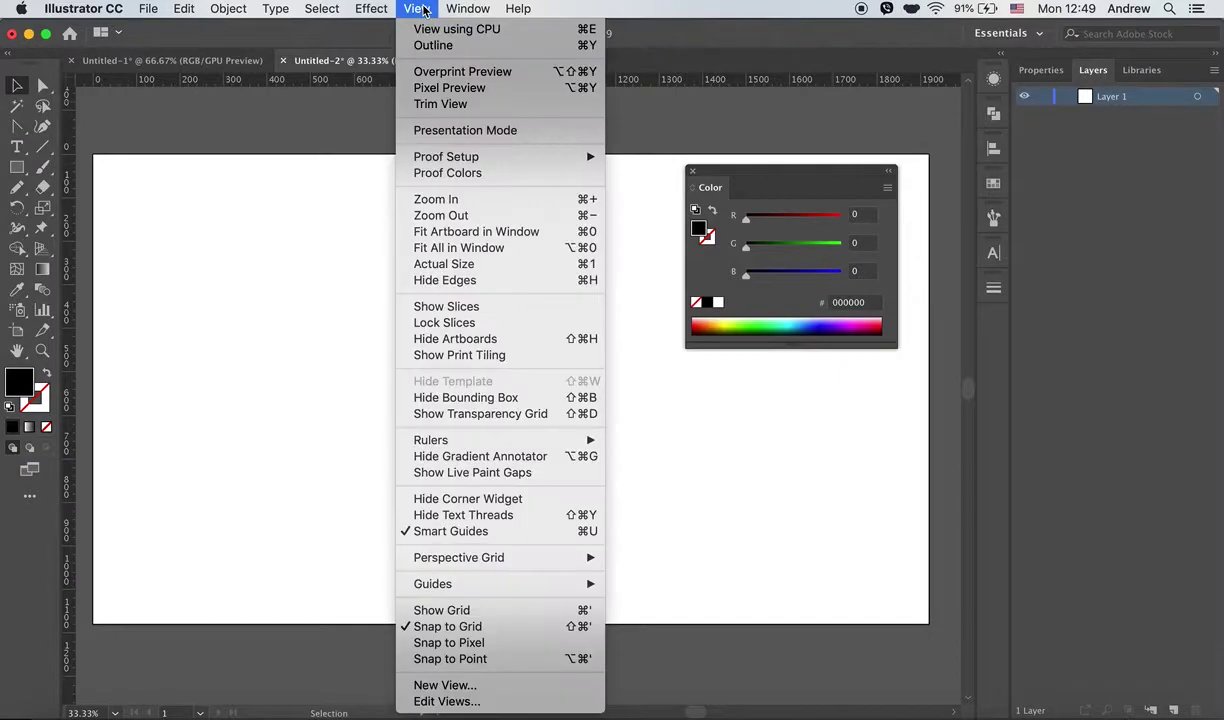
- Show the 5 px grid, zoom in to 200% and pan to a blank area of Untitled-2
left_click(441, 610)
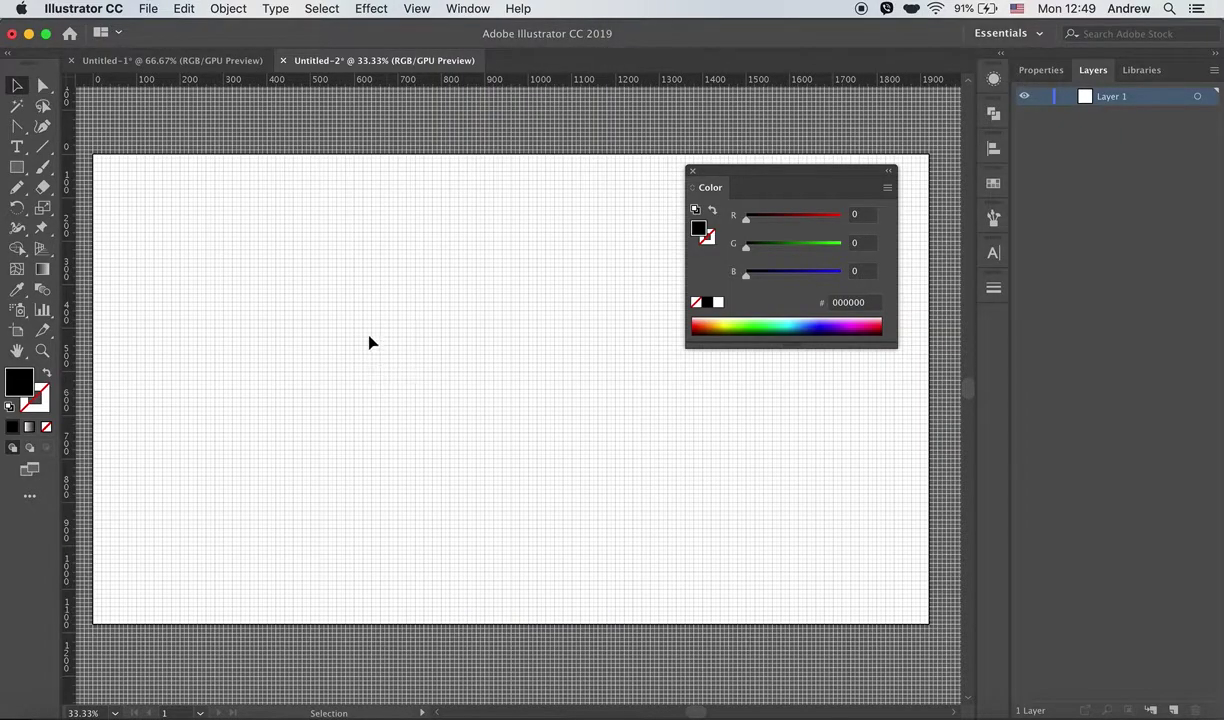
key("super+equal")
key("super+equal")
key("super+equal")
key("super+equal")
key("super+equal")
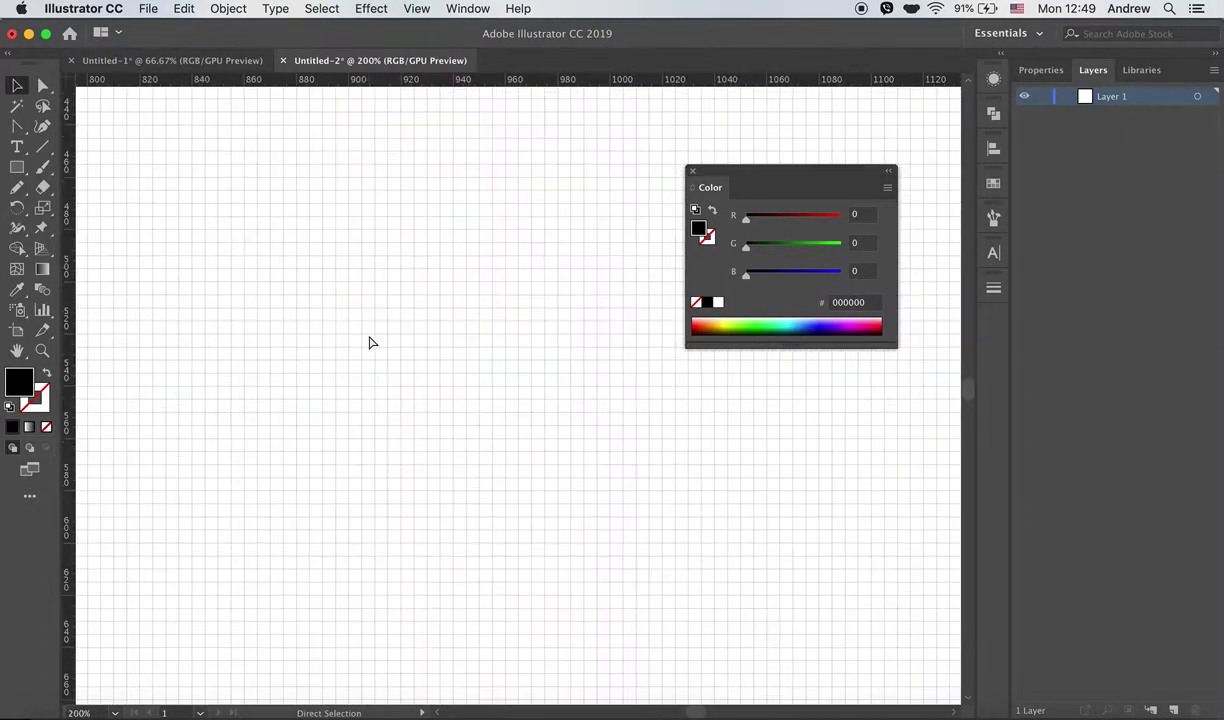
key("space")
left_click_drag(306, 275, 331, 305)
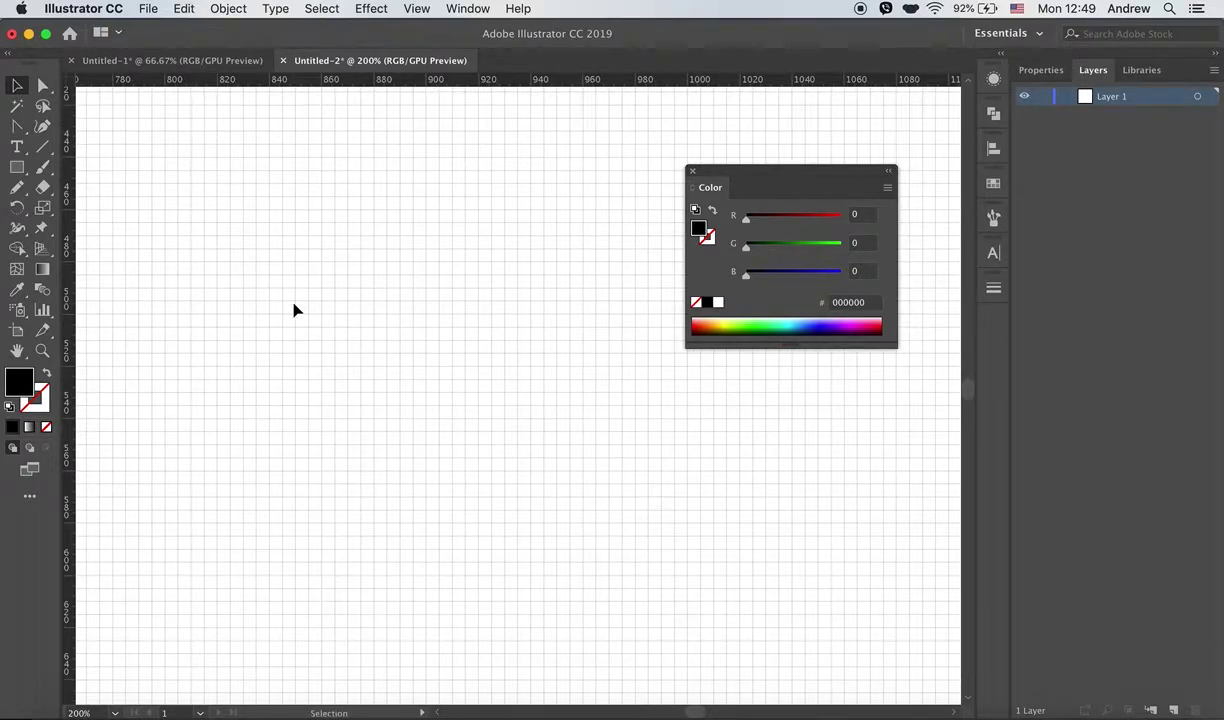
- Draw a 15 × 35 px rectangle and zoom in closely on it
left_click(18, 170)
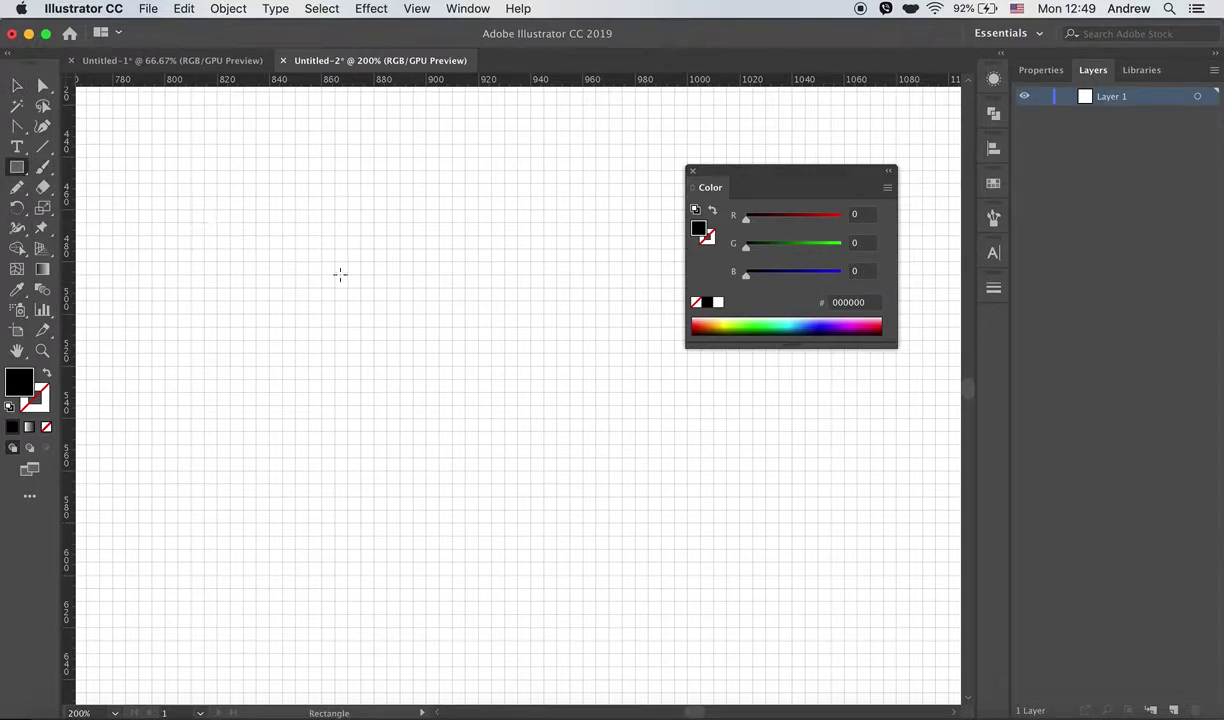
left_click(416, 310)
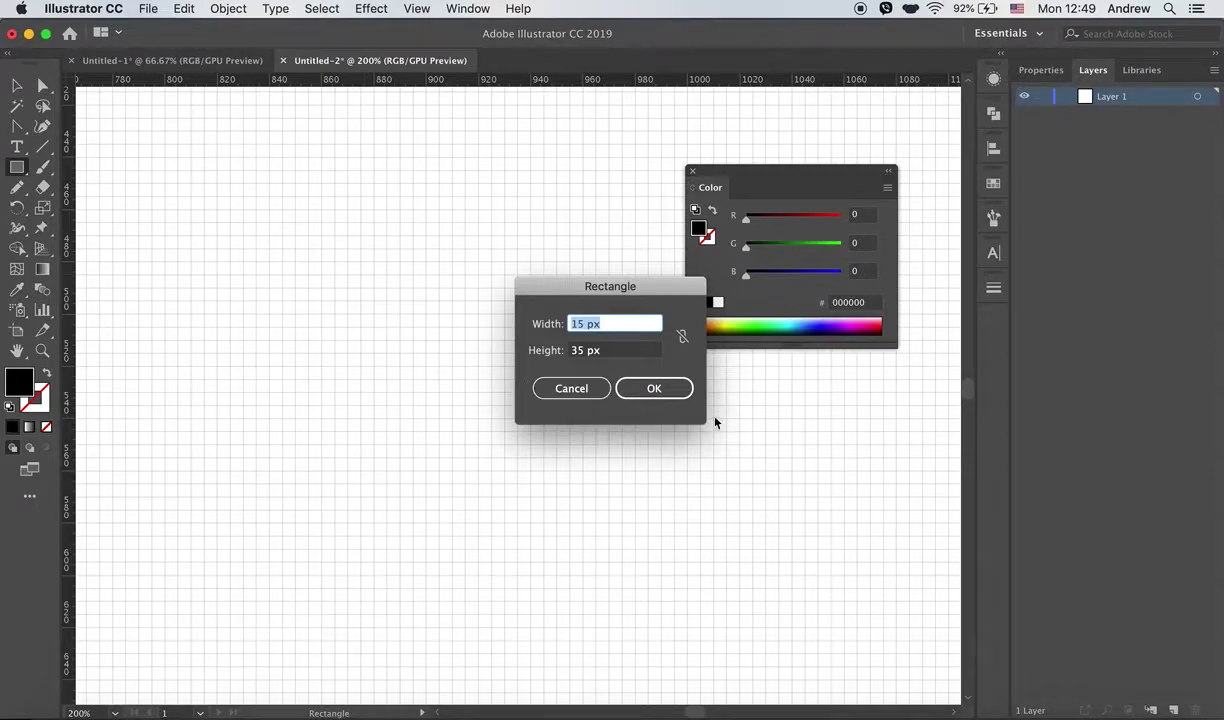
left_click(665, 389)
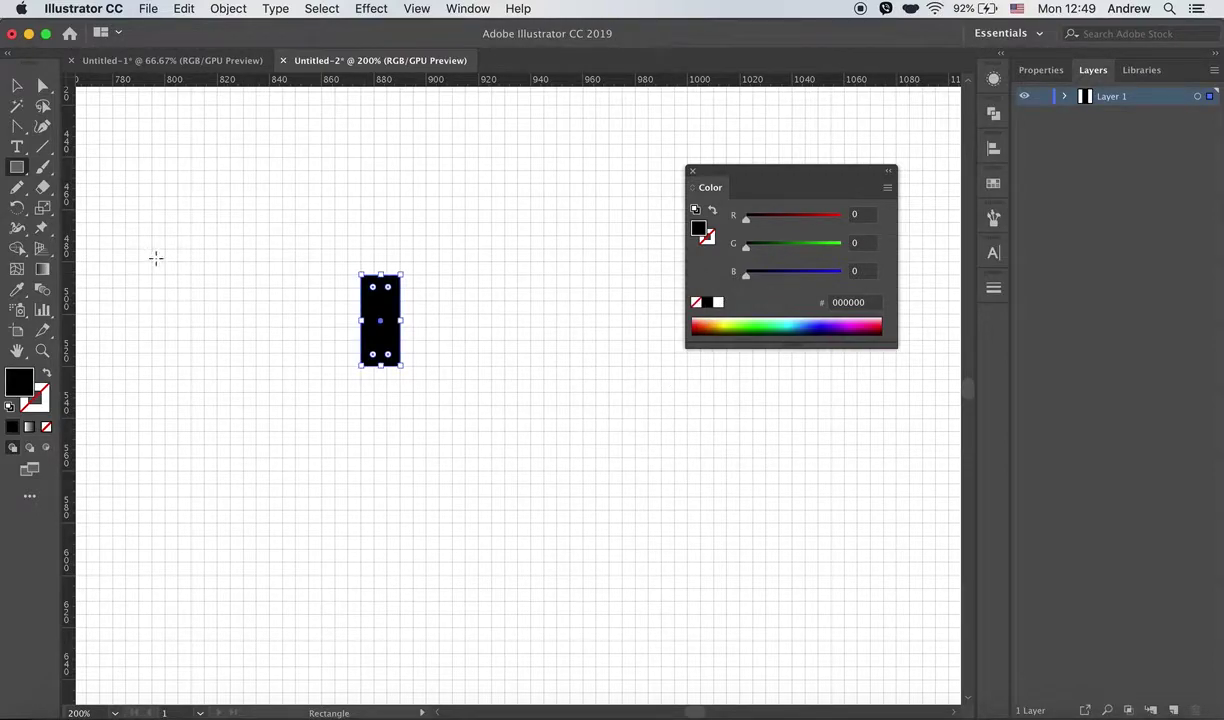
key("super+equal")
key("super+equal")
key("super+equal")
key("super+equal")
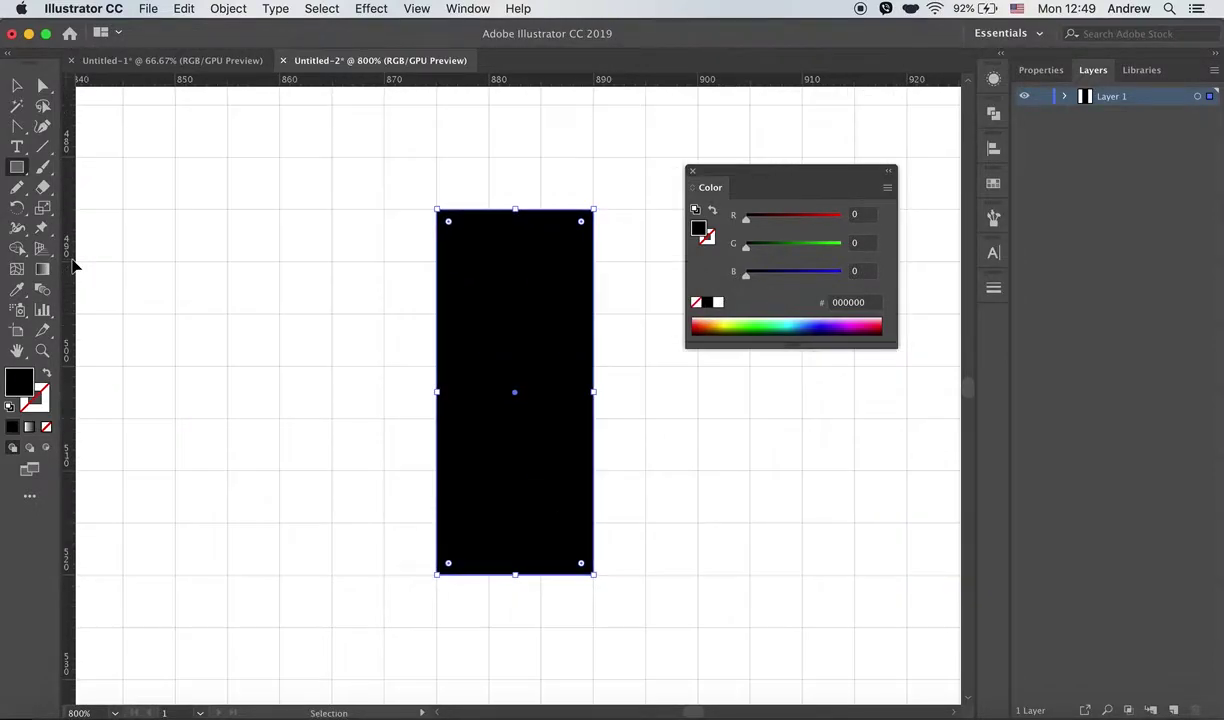
- Give the rectangle no fill and a 5 px black stroke aligned inside
left_click(46, 376)
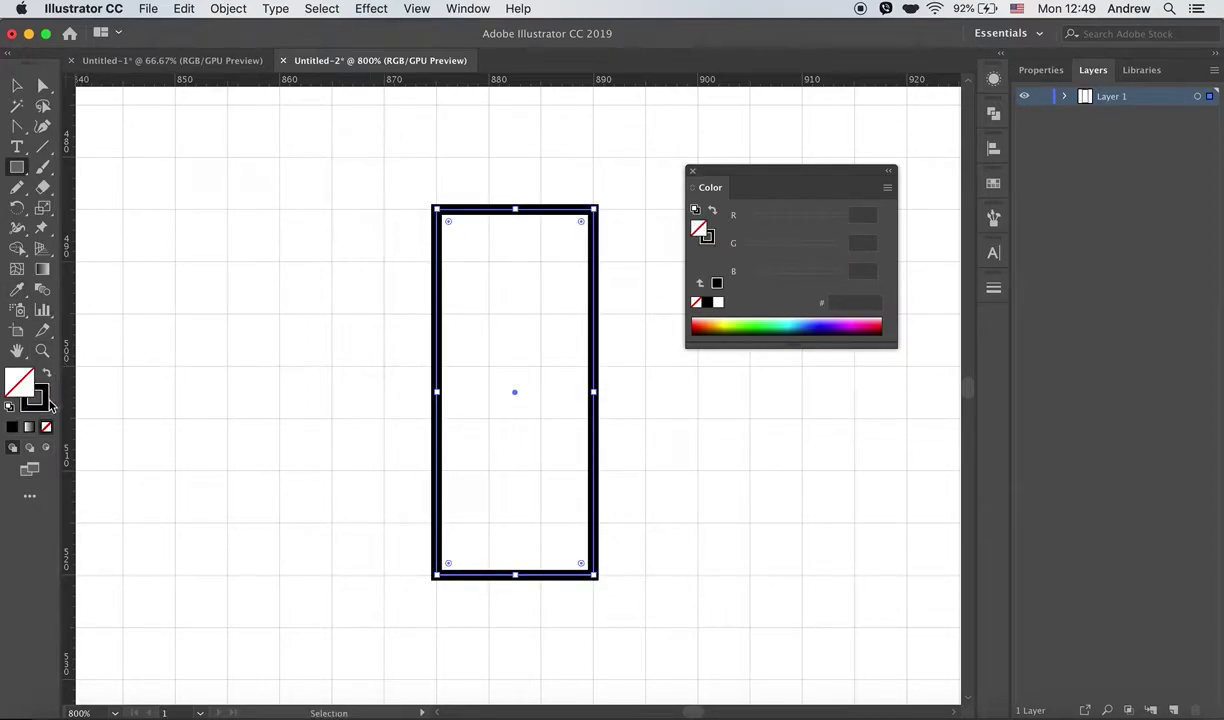
left_click(994, 80)
left_click(815, 120)
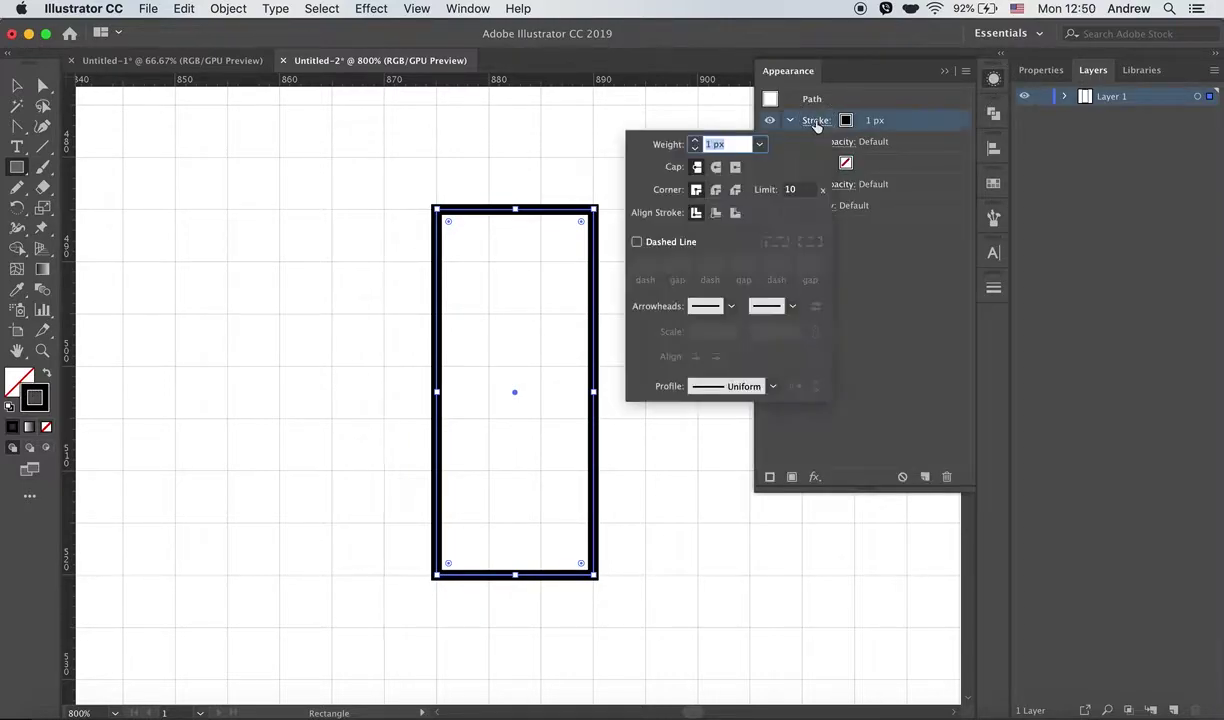
left_click(695, 143)
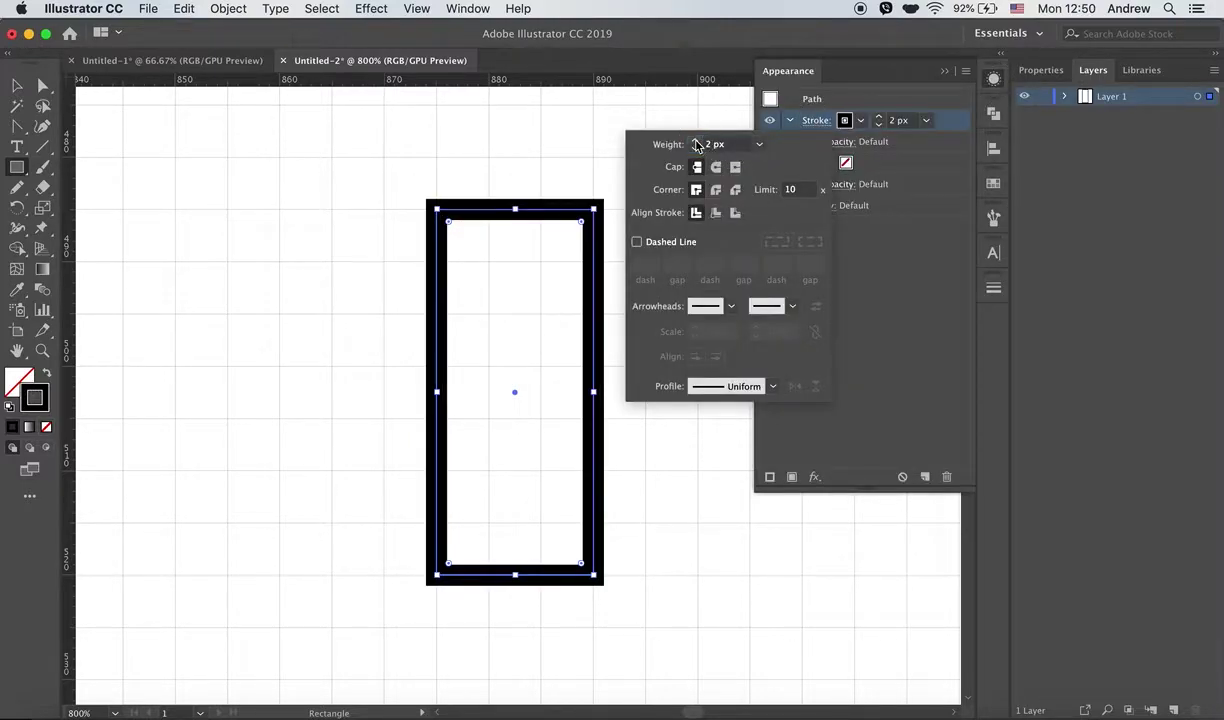
left_click(695, 143)
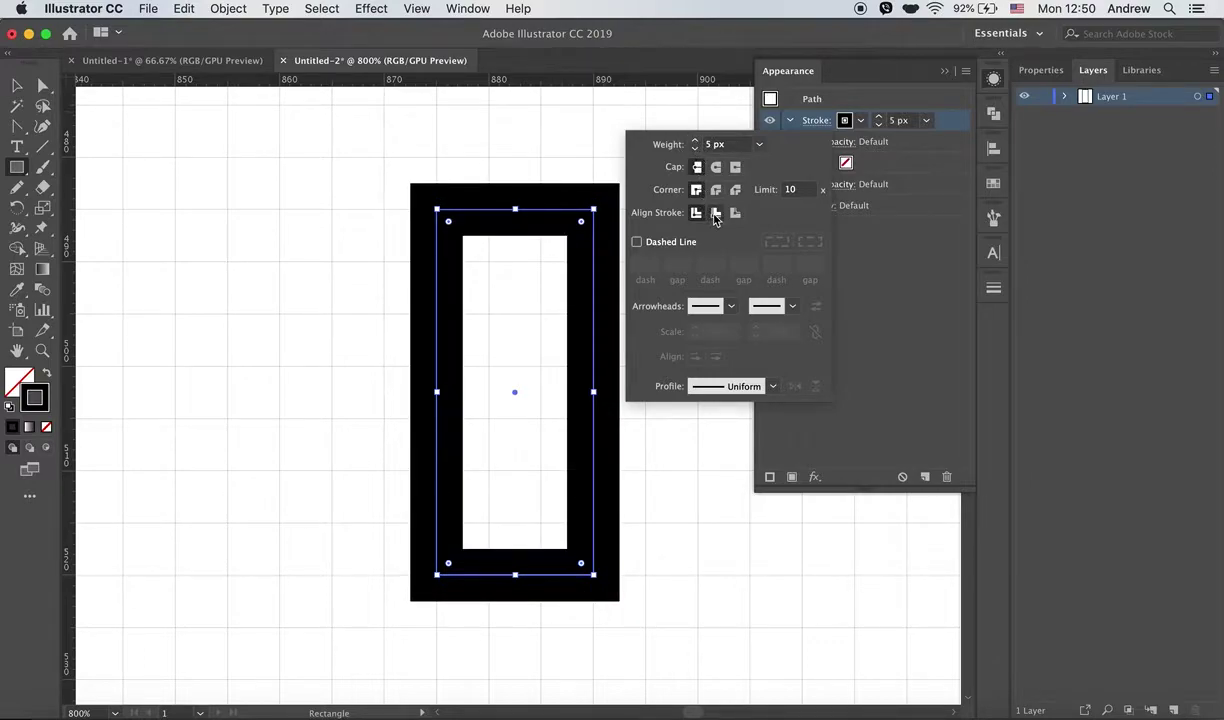
left_click(715, 212)
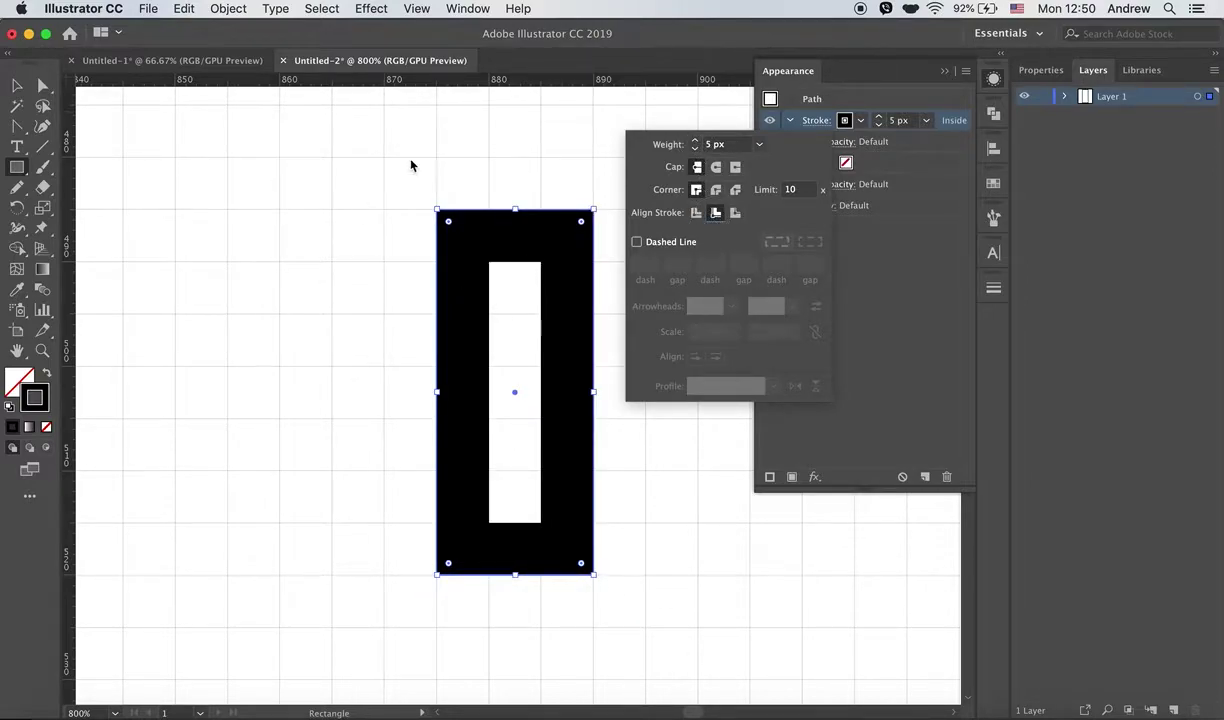
left_click(1050, 183)
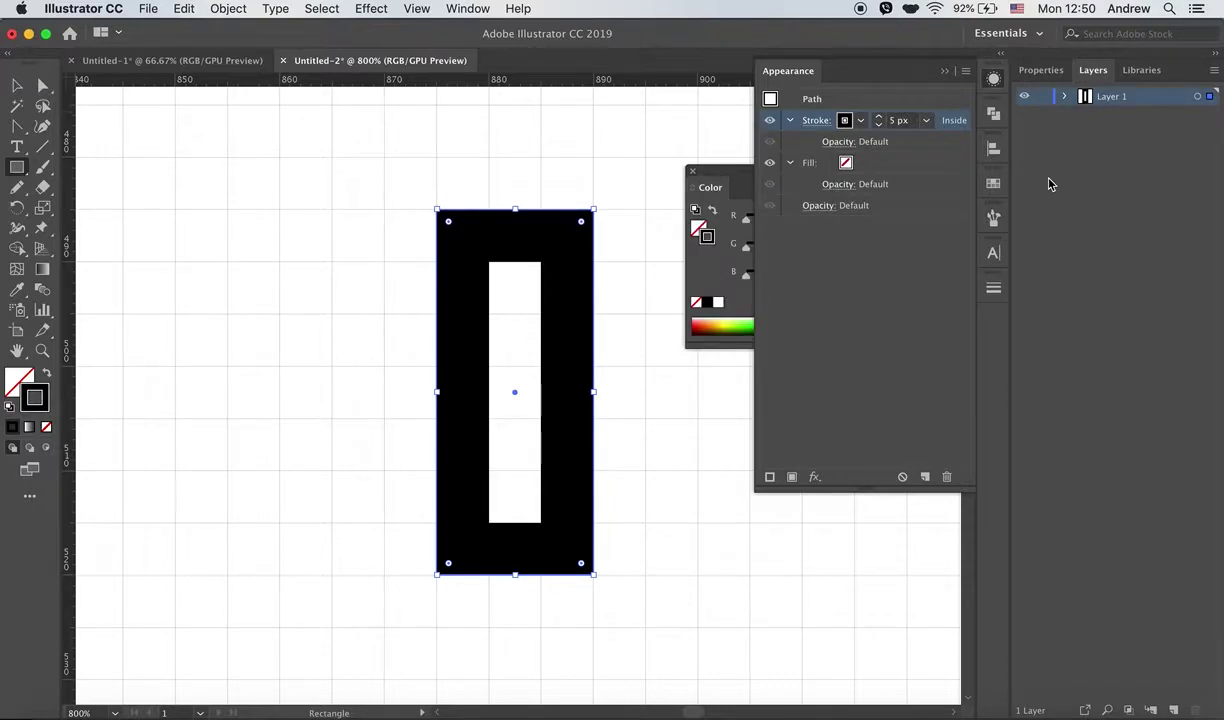
left_click(315, 264)
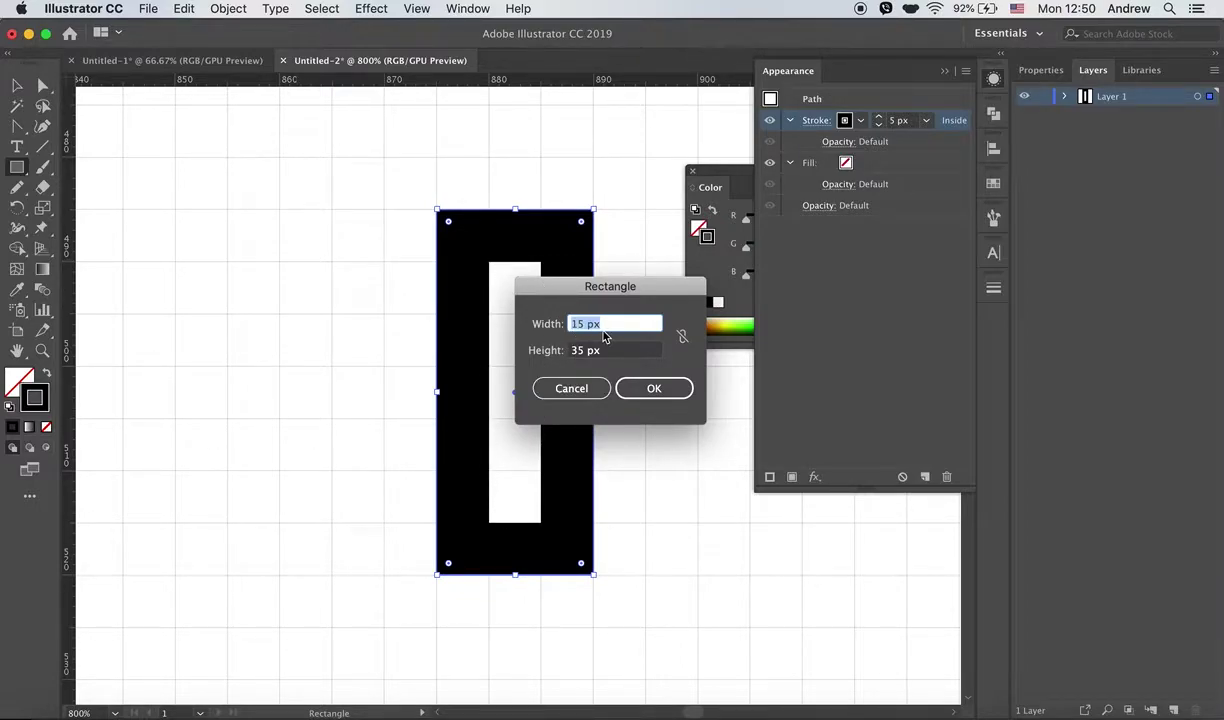
- Create a 5 × 25 px bar and place it against the frame's left side
type("5")
key("Tab")
type("25")
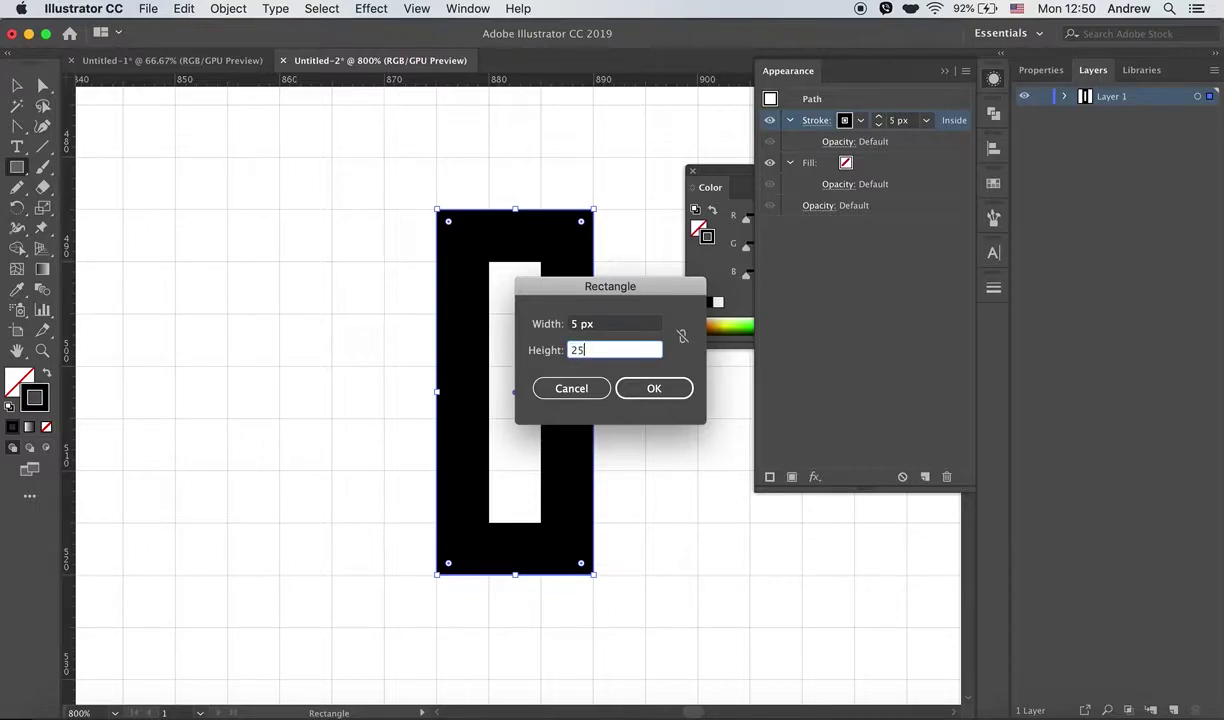
left_click(662, 387)
left_click(20, 88)
mouse_move(318, 306)
left_mouse_down()
mouse_move(432, 295)
mouse_move(432, 306)
left_mouse_up()
scroll(473, 341, "right", 5)
scroll(465, 339, "right", 1)
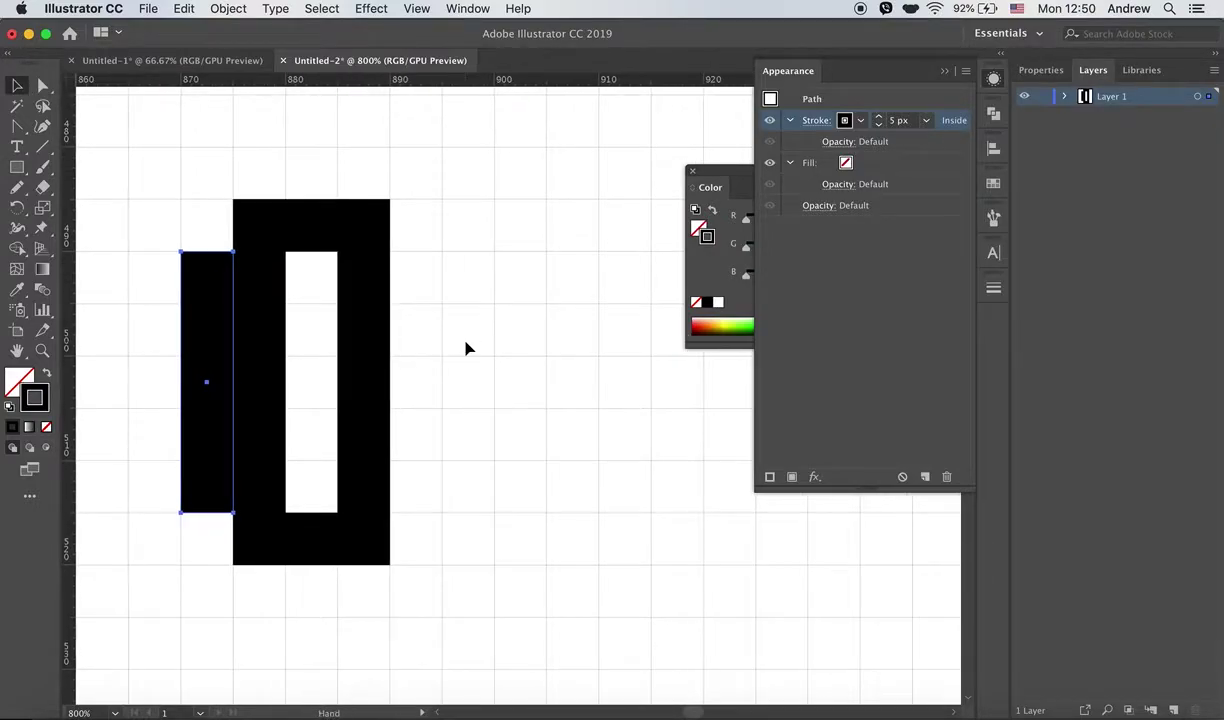
scroll(519, 344, "right", 2)
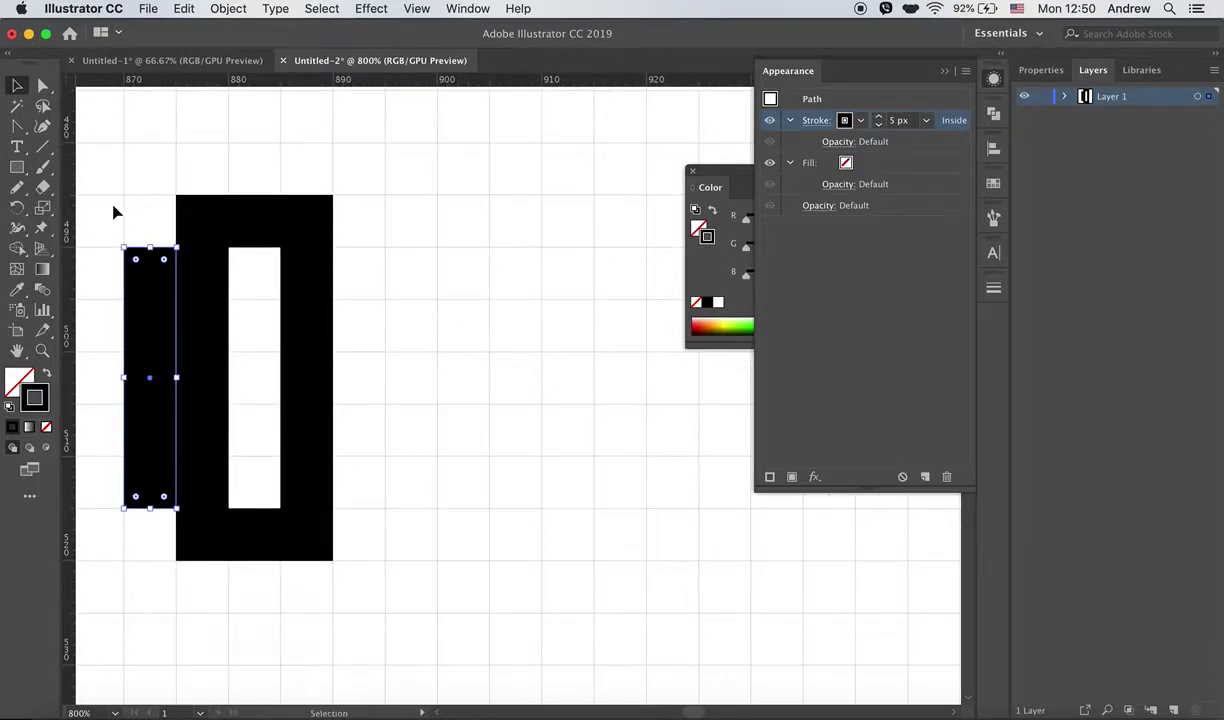
- Create a 5 × 5 px square to the right of the frame
left_click(16, 167)
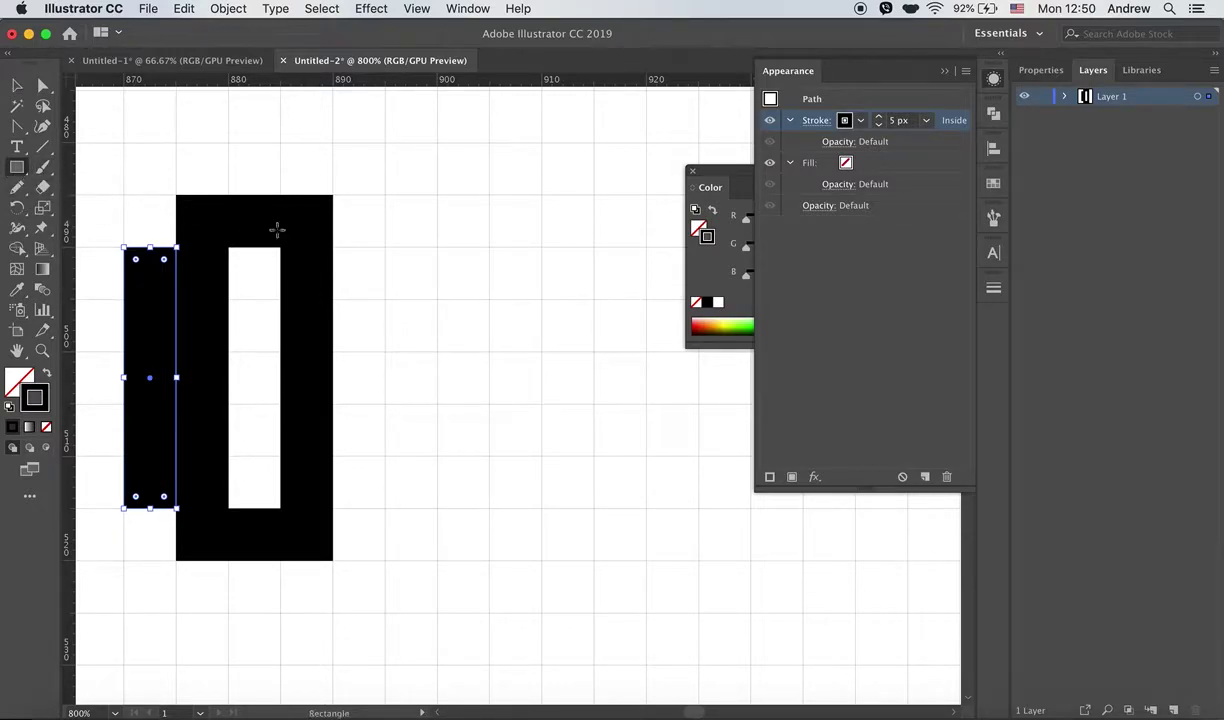
left_click(405, 205)
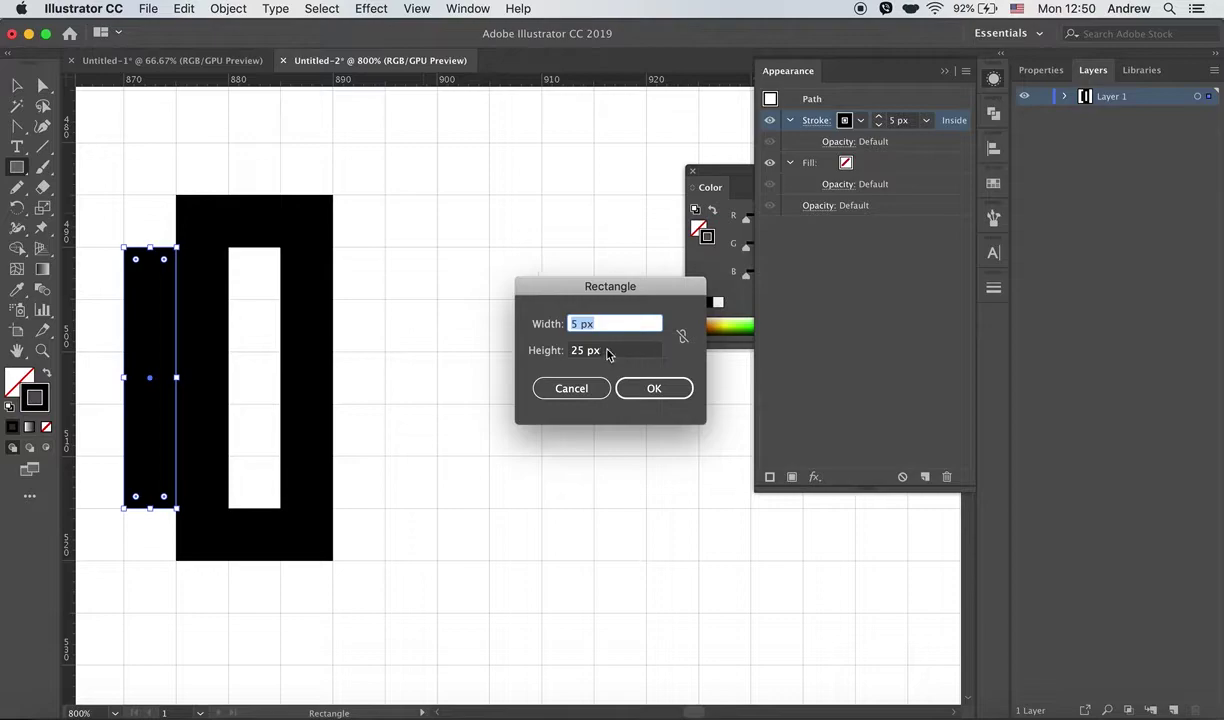
left_click(568, 350)
type("5")
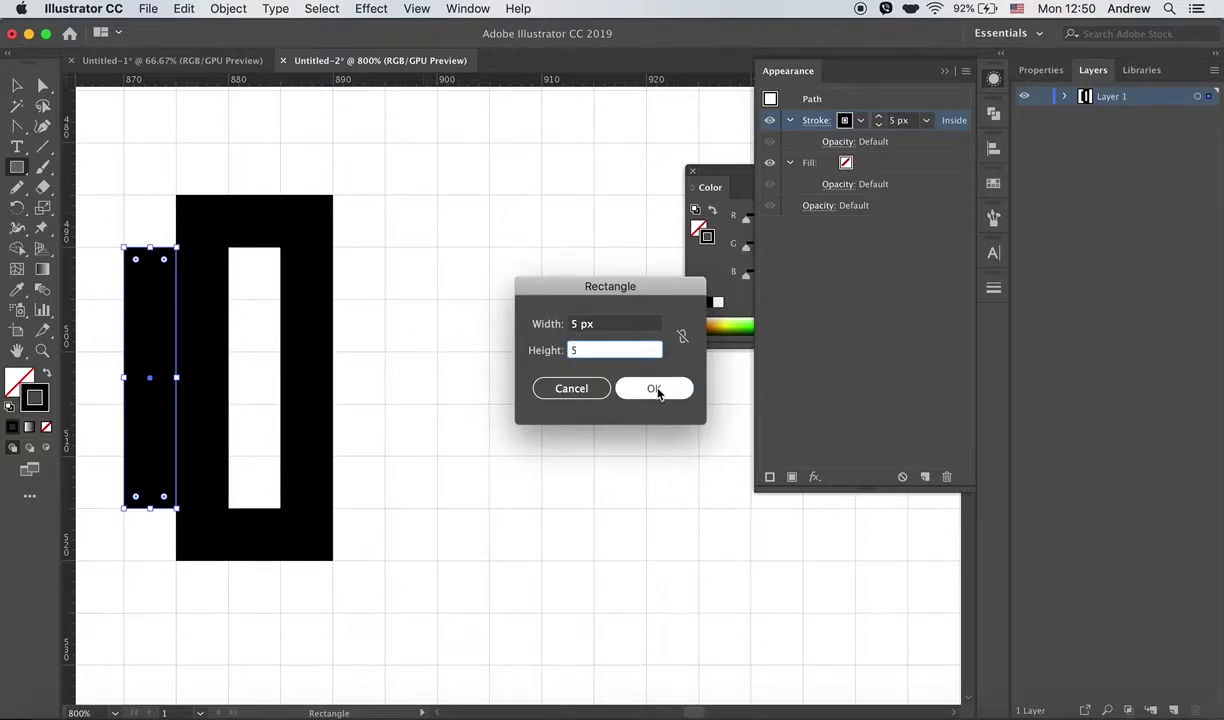
left_click(632, 388)
left_click(17, 85)
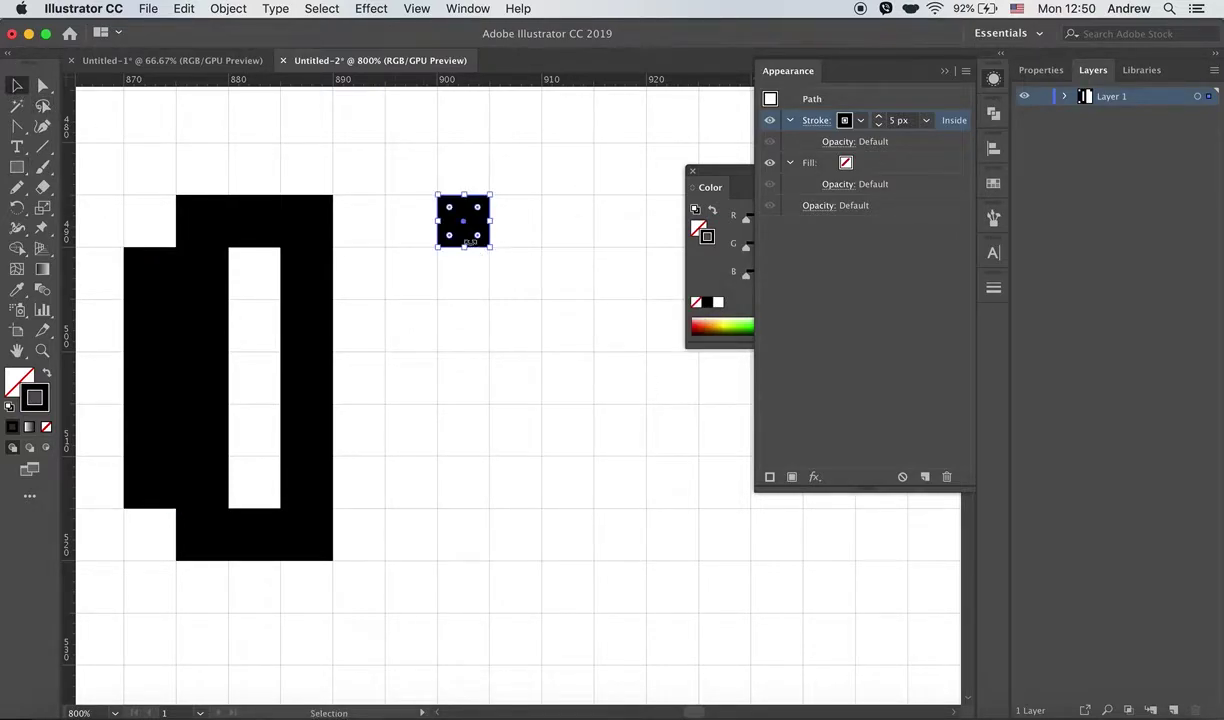
- Shift the 5 px square one cell left and duplicate it downward twice
mouse_move(467, 242)
left_mouse_down()
mouse_move(425, 240)
mouse_move(413, 340)
left_mouse_up()
key("super+d")
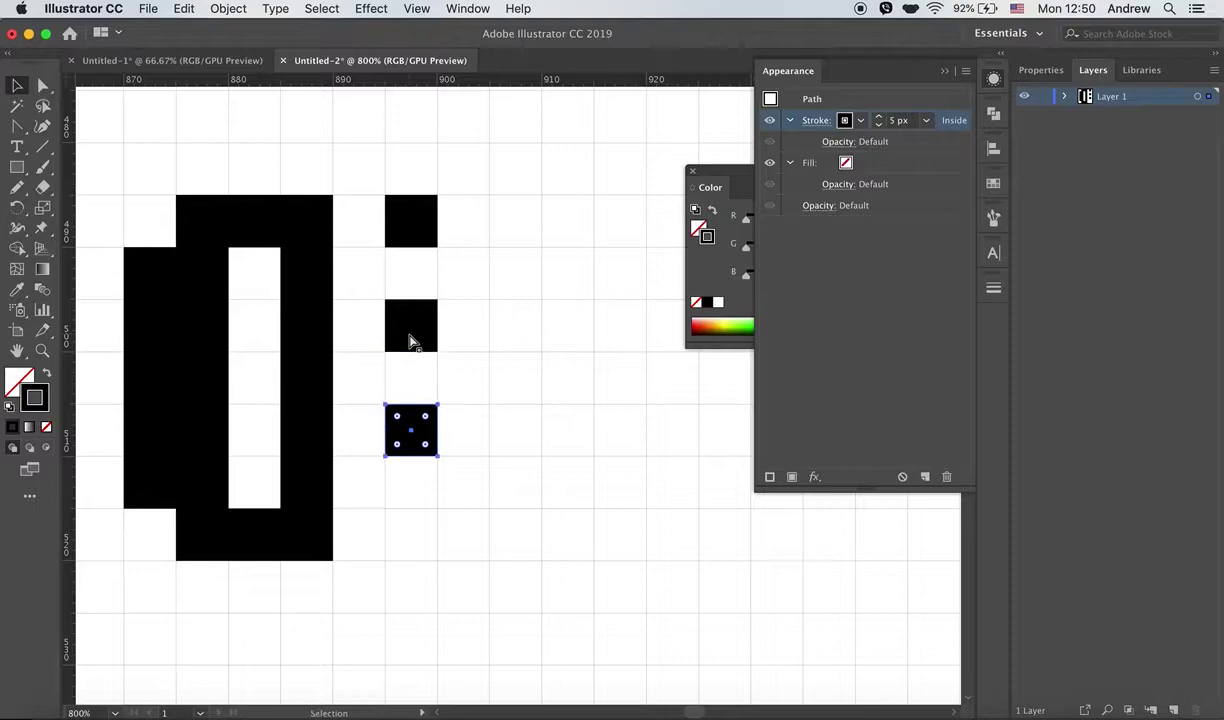
key("super+d")
mouse_move(581, 290)
left_mouse_down()
mouse_move(513, 288)
mouse_move(497, 263)
left_mouse_up()
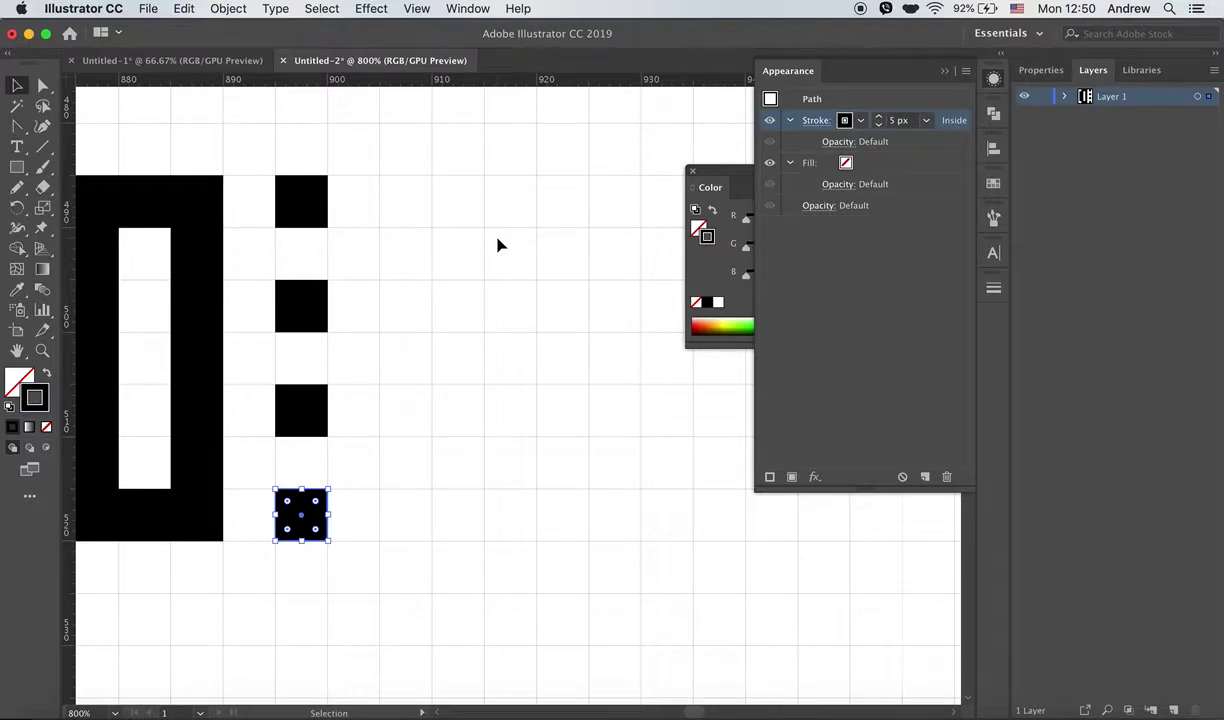
key("m")
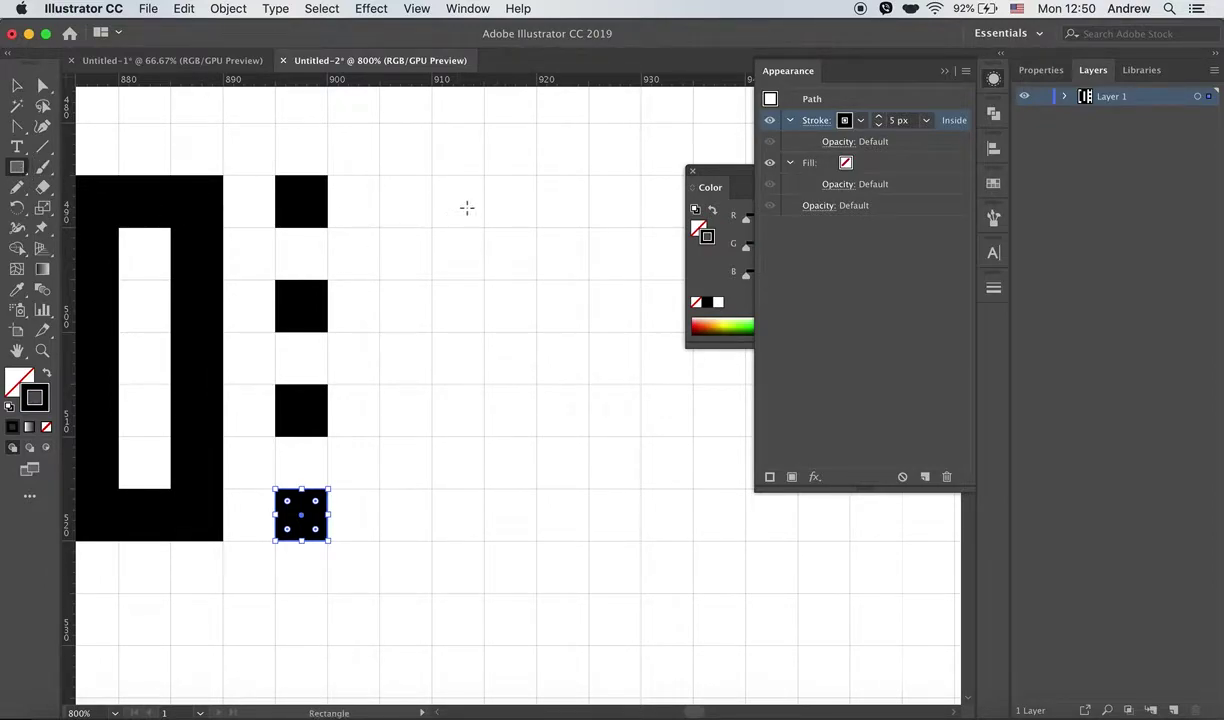
left_click(485, 206)
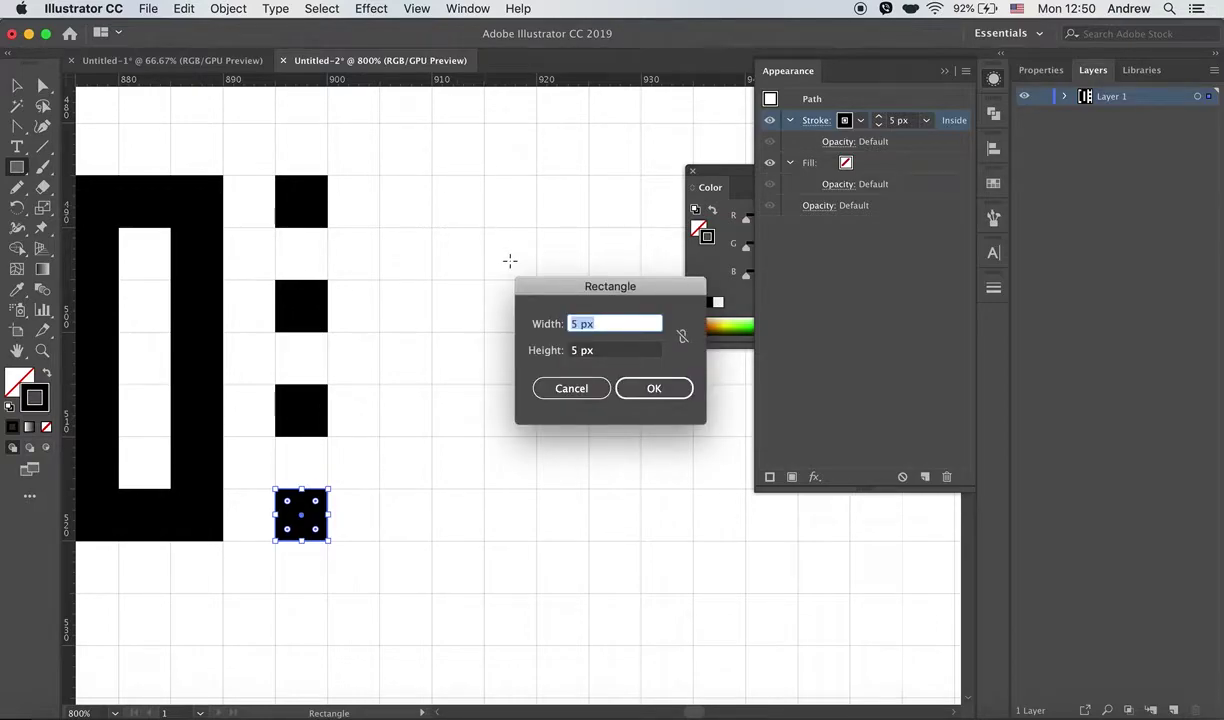
- Create a 30 × 35 px rectangle and move it beside the small squares
type("30")
key("Tab")
type("35")
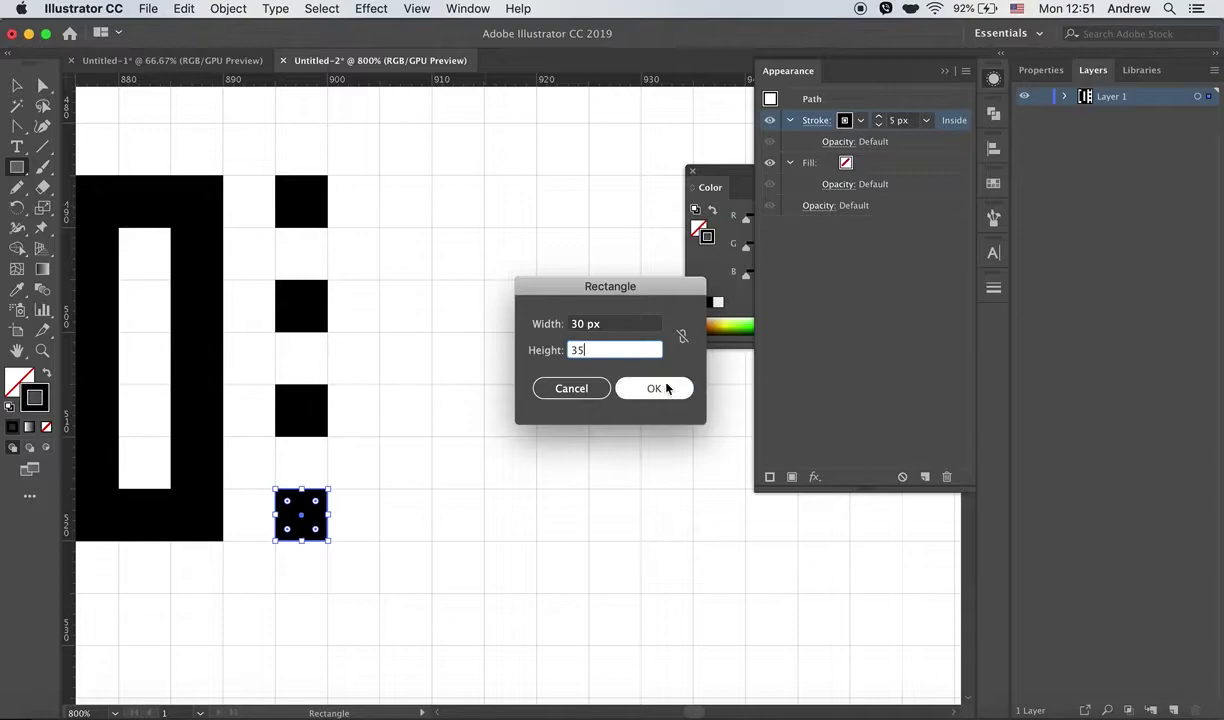
left_click(654, 388)
left_click(17, 86)
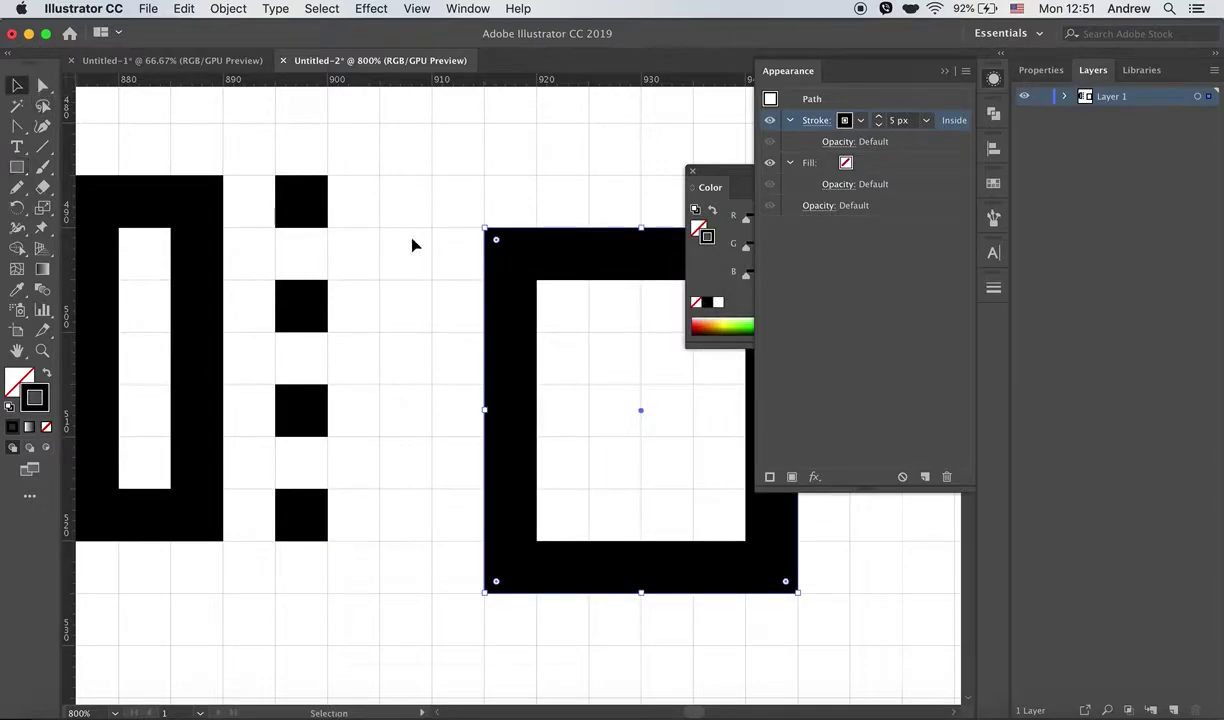
left_click_drag(505, 284, 394, 232)
- Lower the new rectangle's top-right corner anchor to slant its top edge
left_click_drag(494, 262, 339, 246)
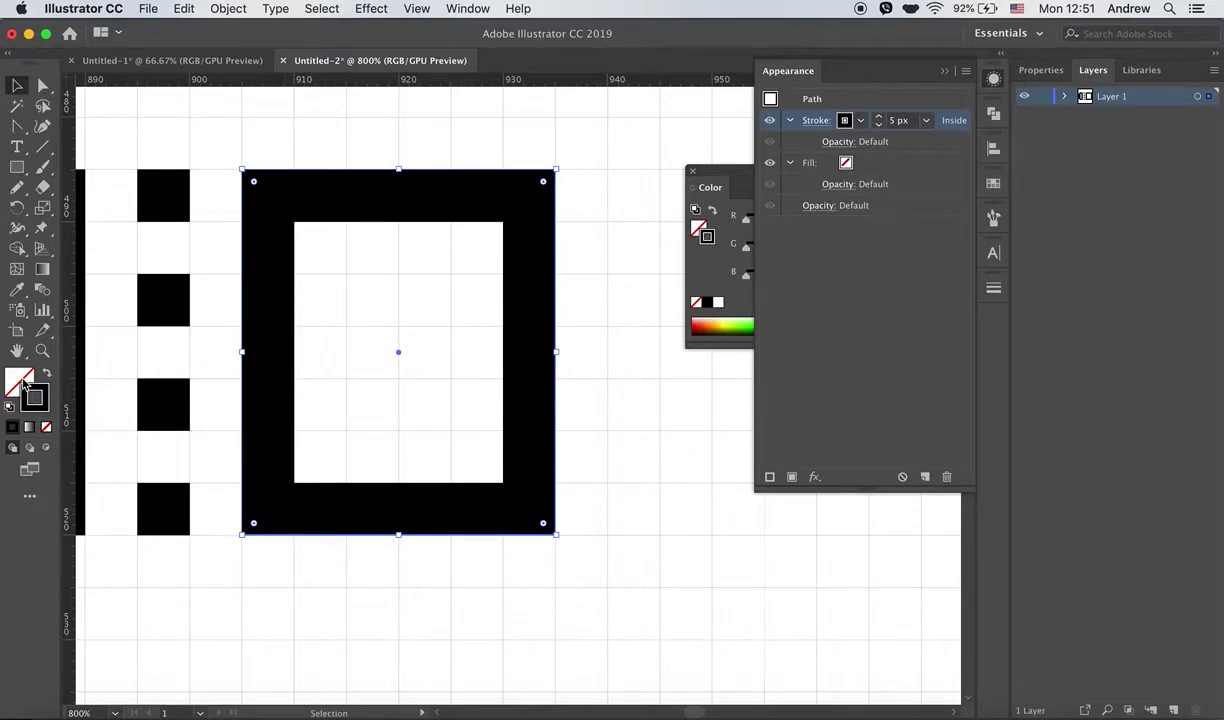
left_click_drag(126, 341, 150, 262)
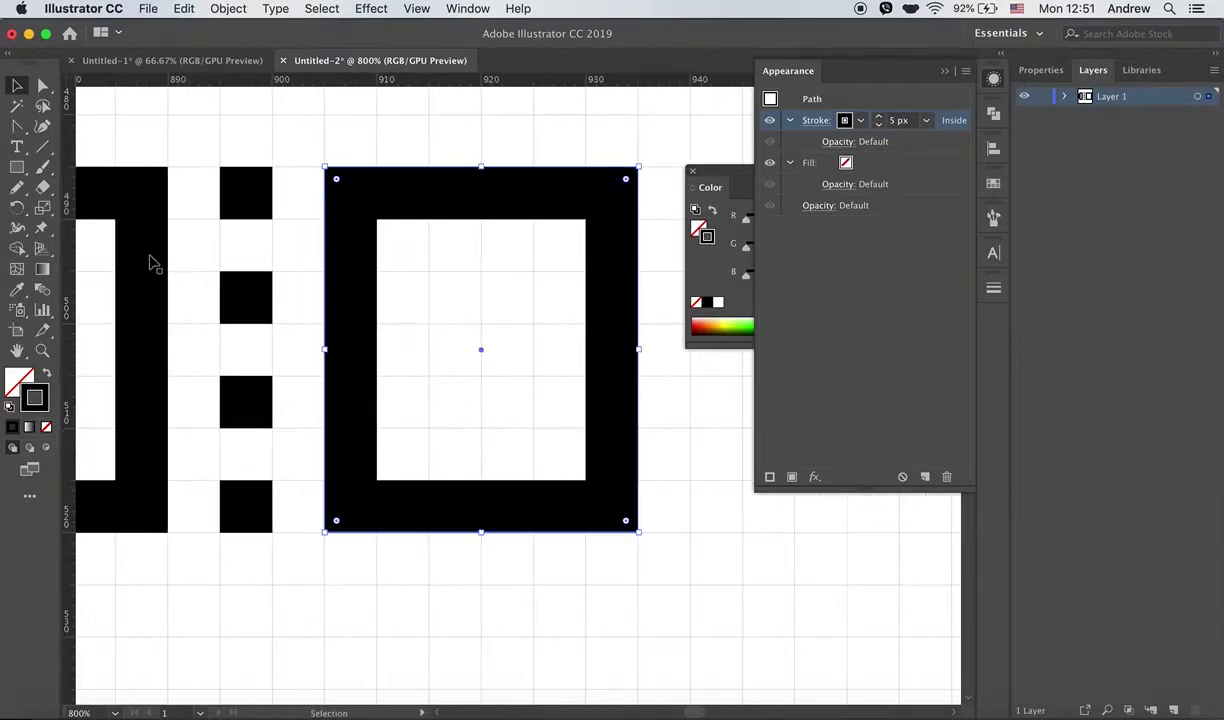
left_click_drag(438, 293, 396, 290)
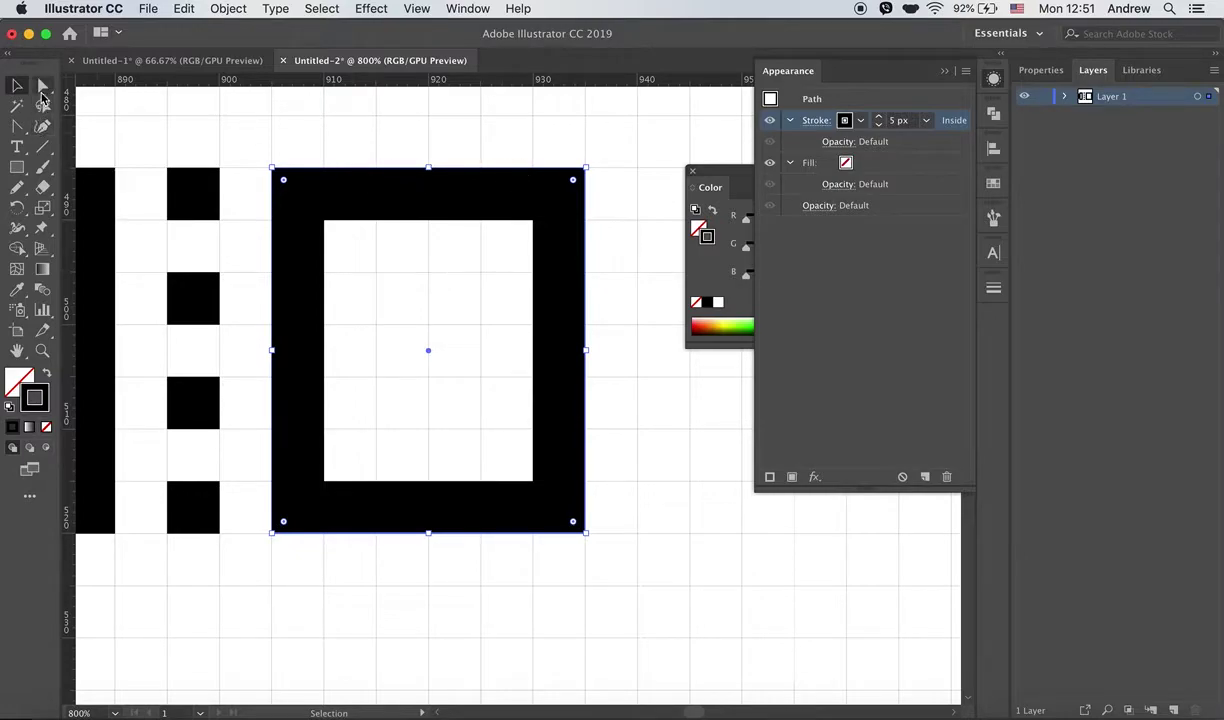
left_click(43, 88)
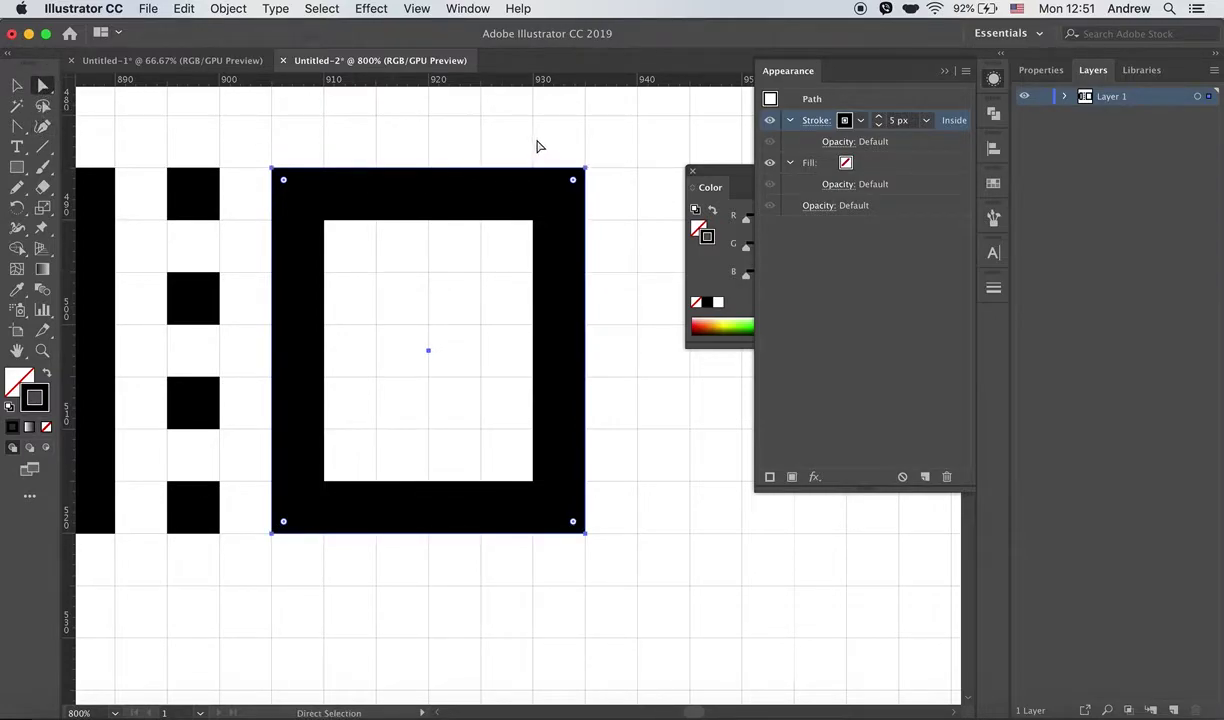
mouse_move(616, 162)
left_mouse_down()
mouse_move(566, 178)
mouse_move(583, 323)
left_mouse_up()
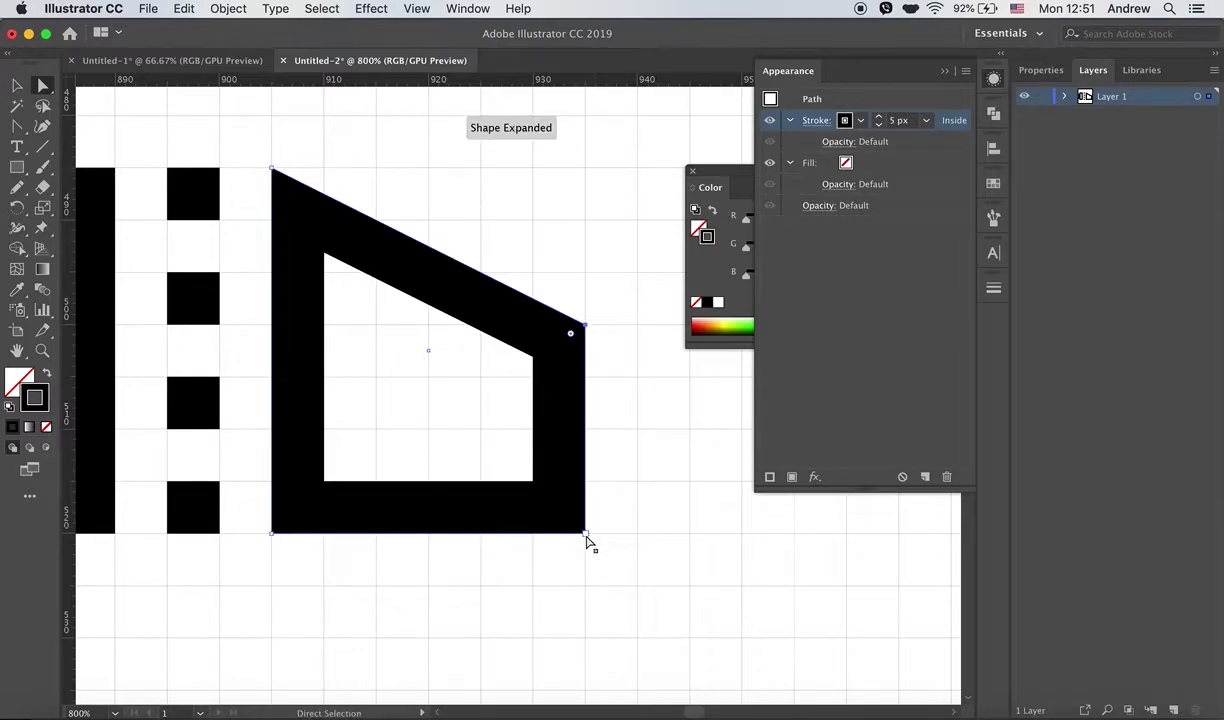
- Raise the frame's bottom-right corner to form a right-pointing triangular tip
left_click_drag(586, 533, 585, 377)
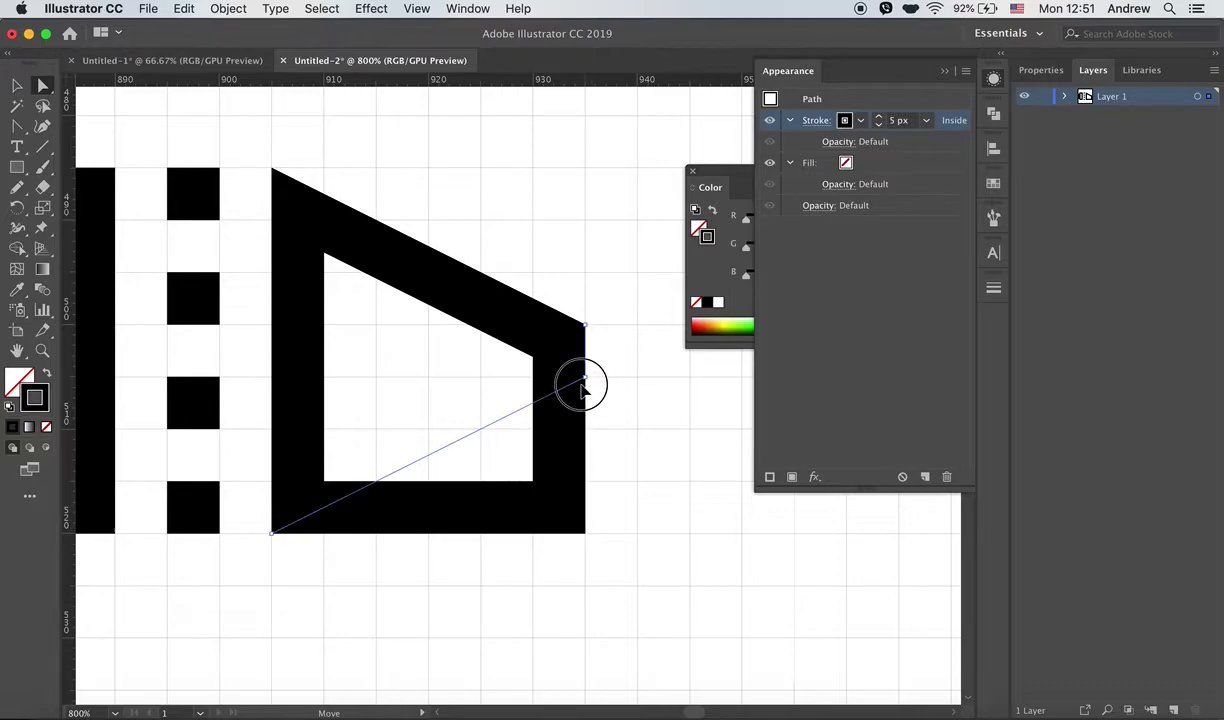
scroll(600, 413, "right", 2)
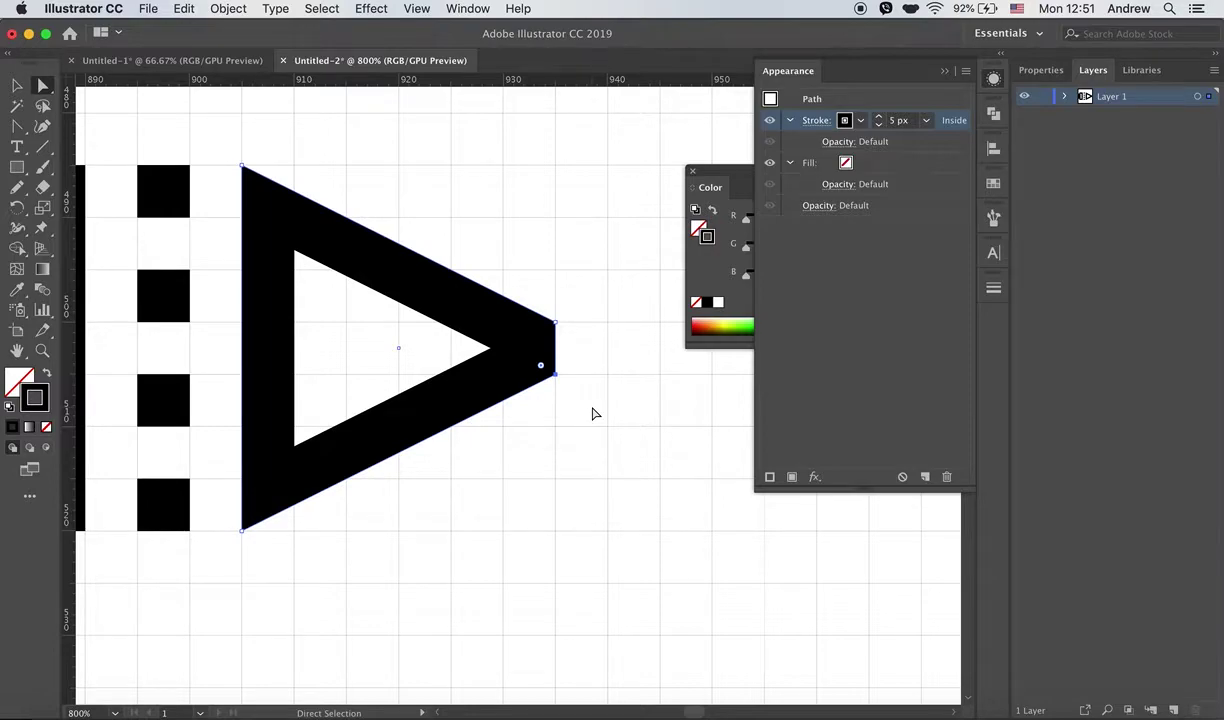
left_click(17, 167)
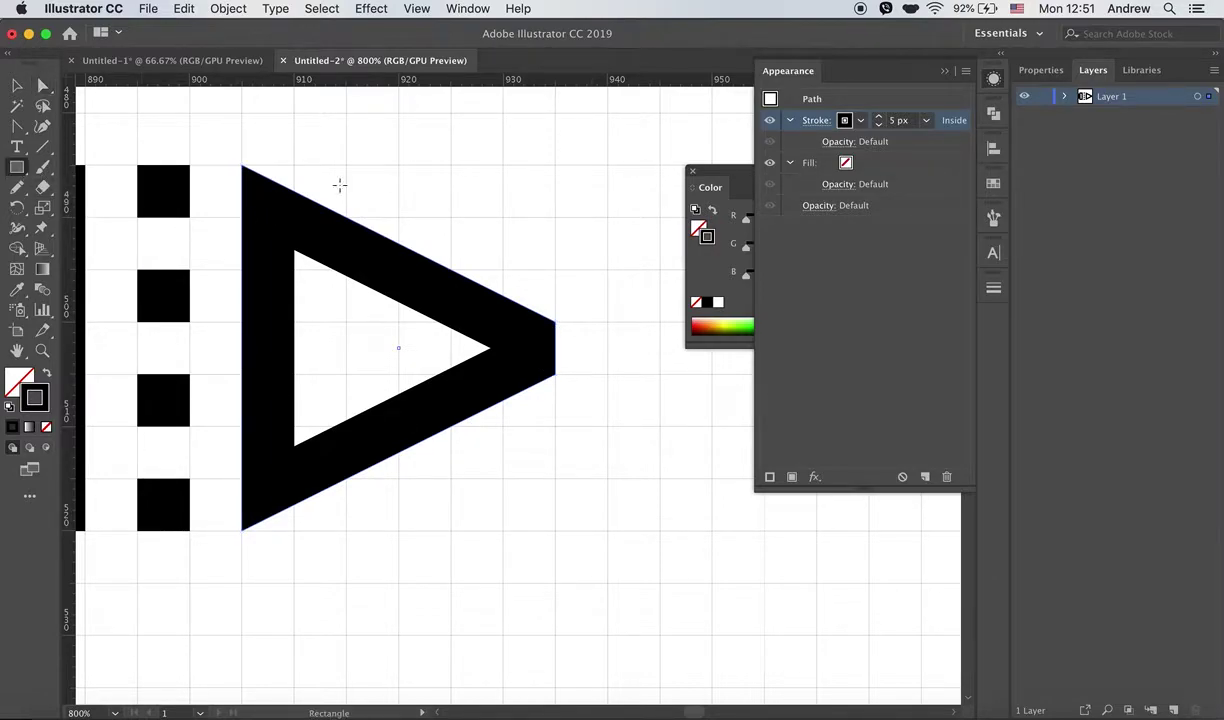
- Add a 5 × 15 px black bar inside the triangle, just left of its tip
left_click(533, 217)
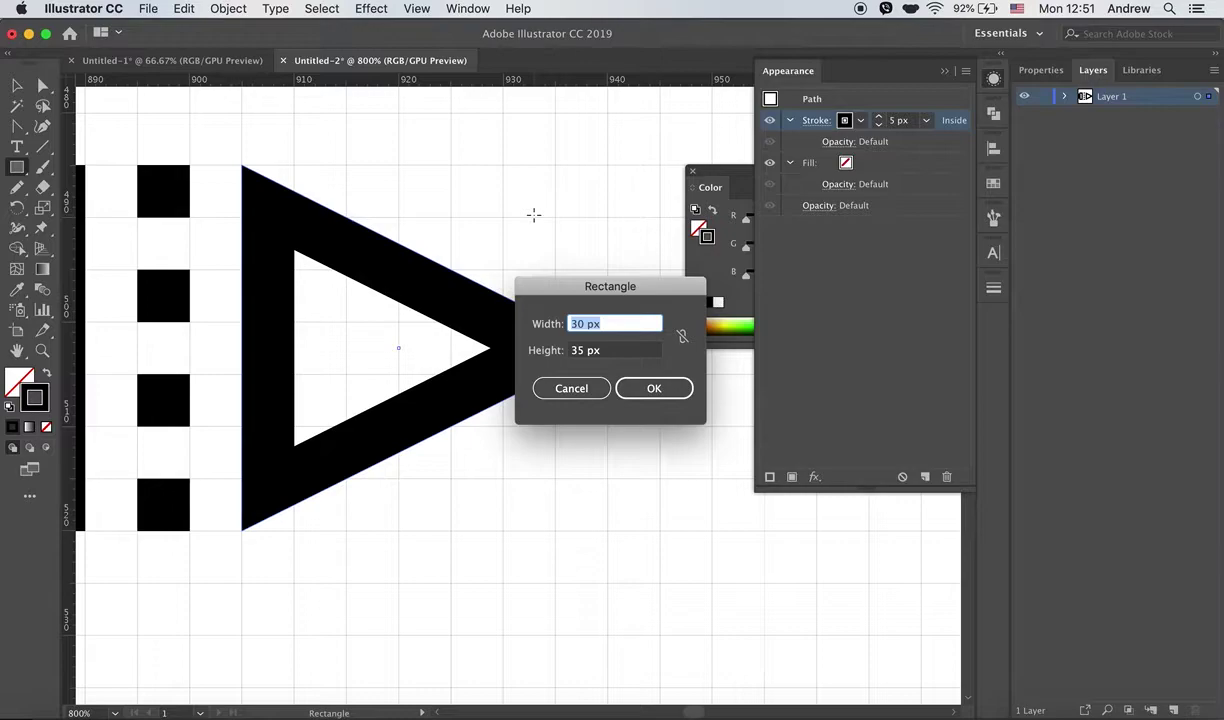
type("5")
key("Tab")
type("1")
left_click(645, 388)
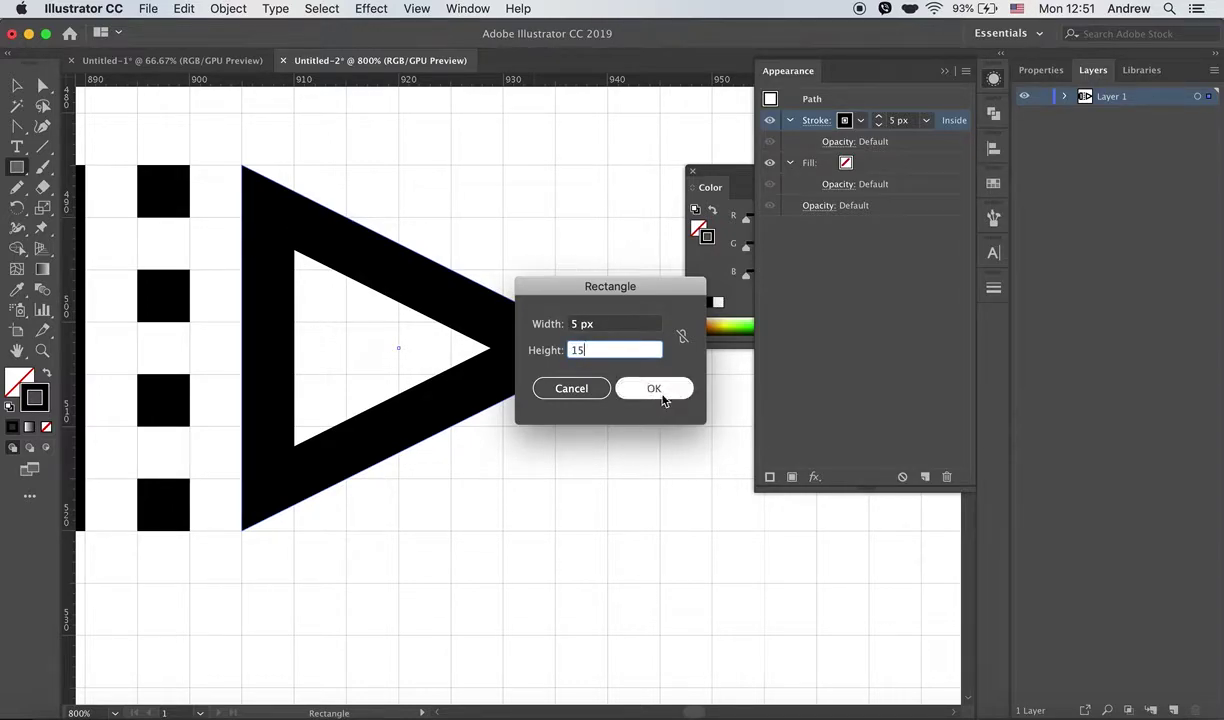
left_click(17, 86)
left_click_drag(580, 281, 424, 333)
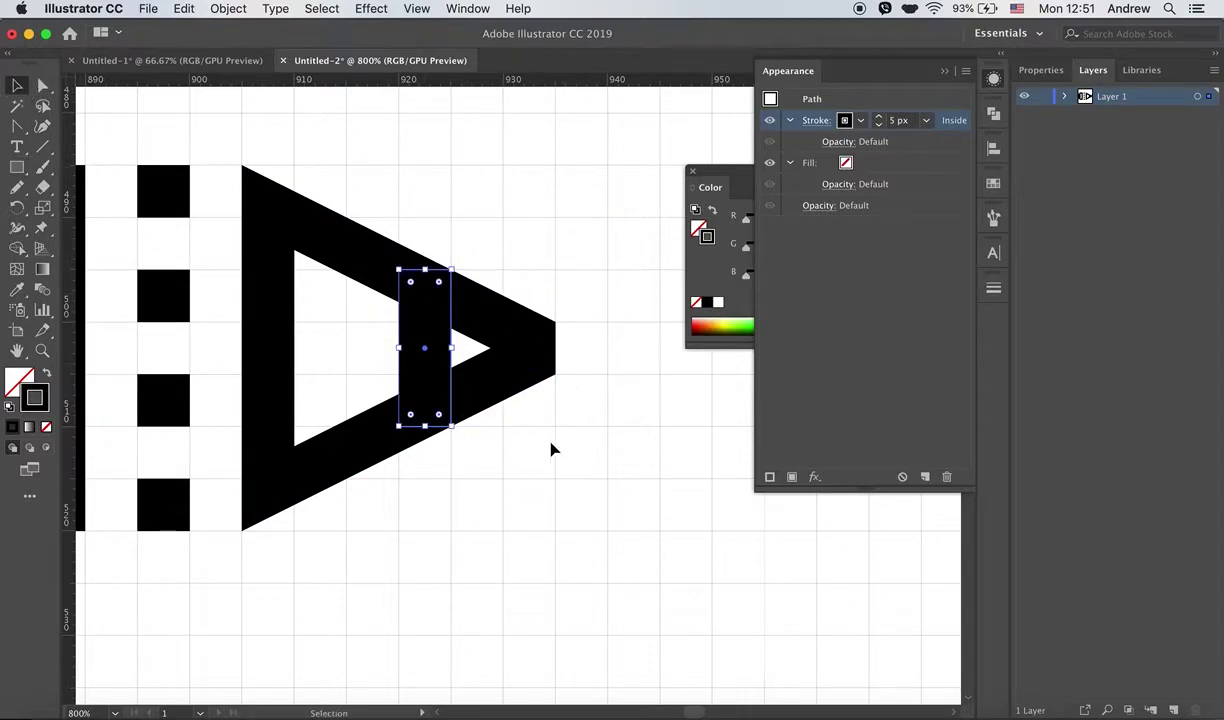
left_click(545, 437)
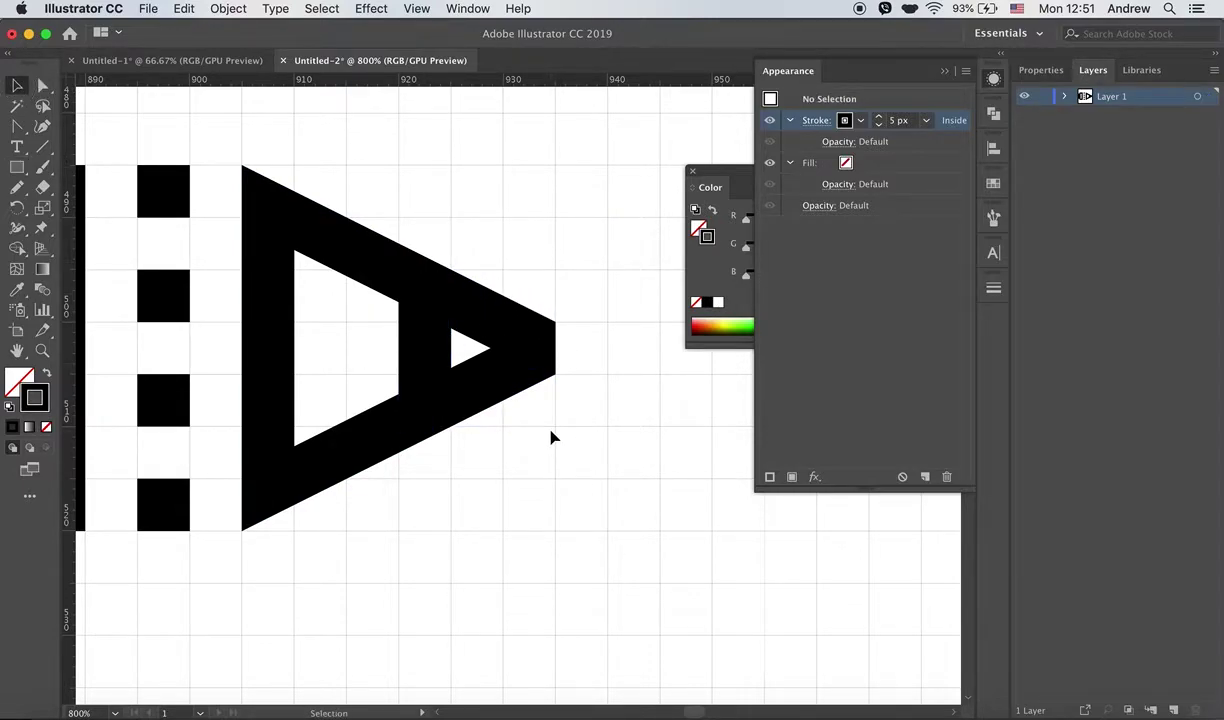
- Zoom out to the whole pencil and swap the Appearance panel for Swatches
key("super+minus")
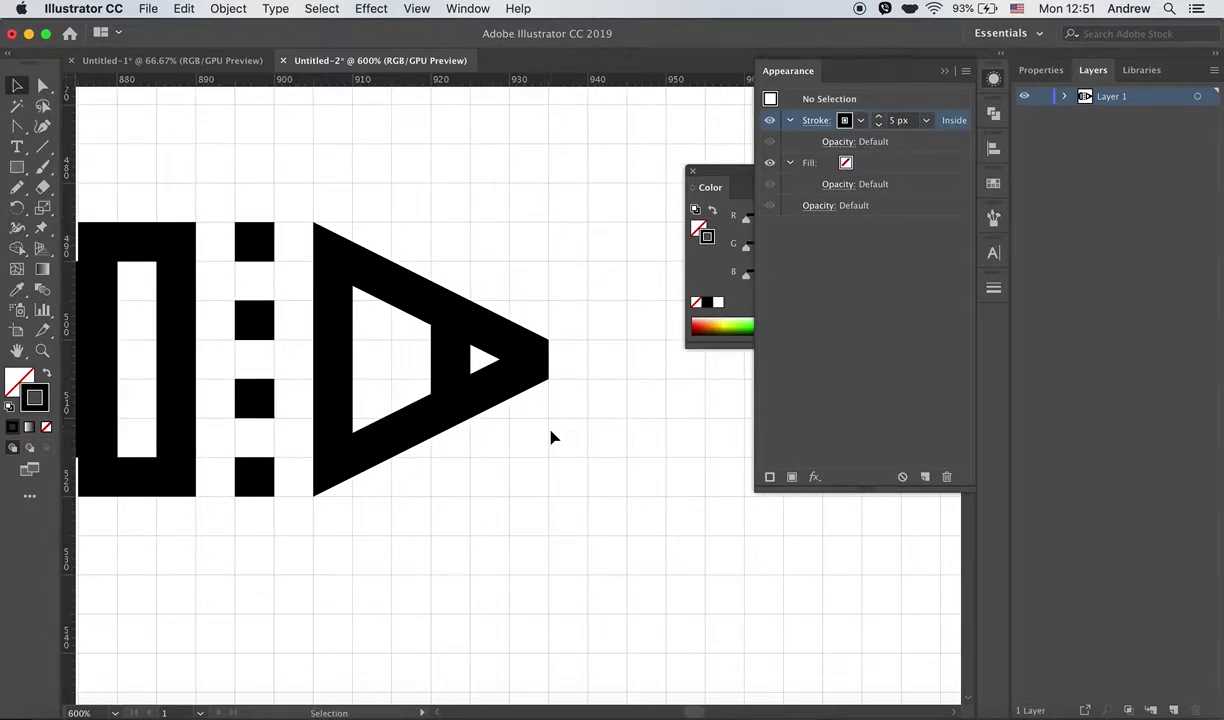
left_click_drag(491, 472, 600, 463)
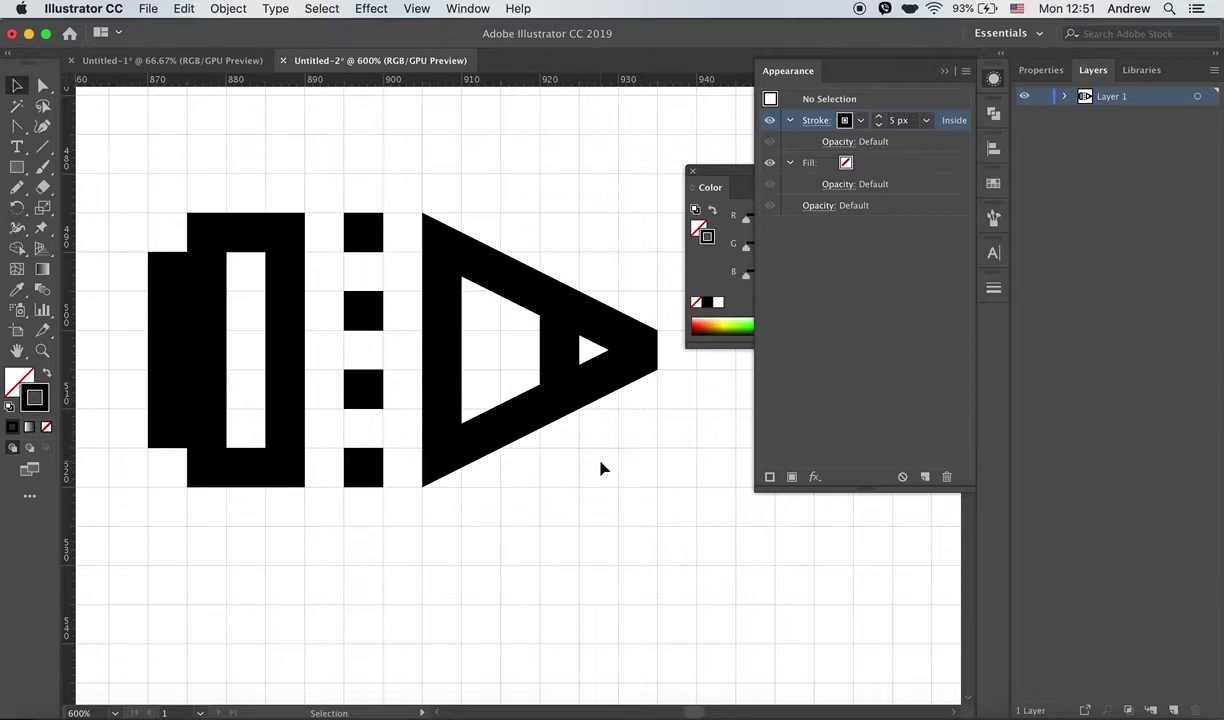
left_click(995, 80)
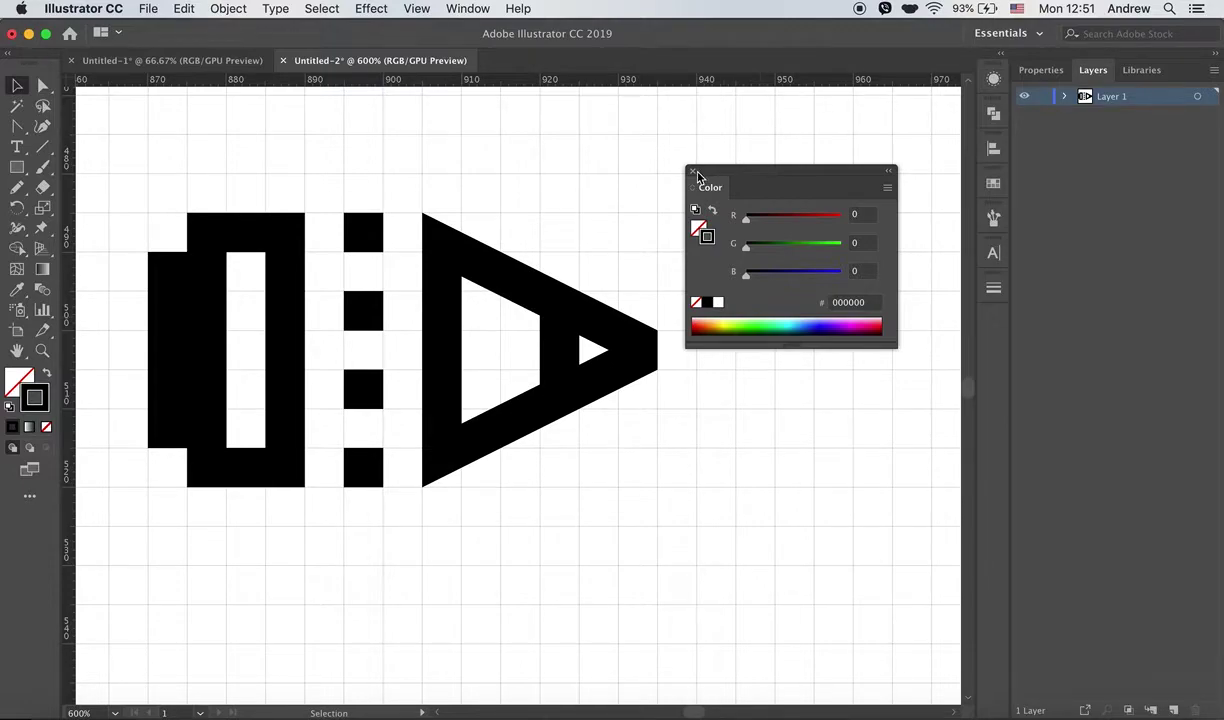
left_click(993, 184)
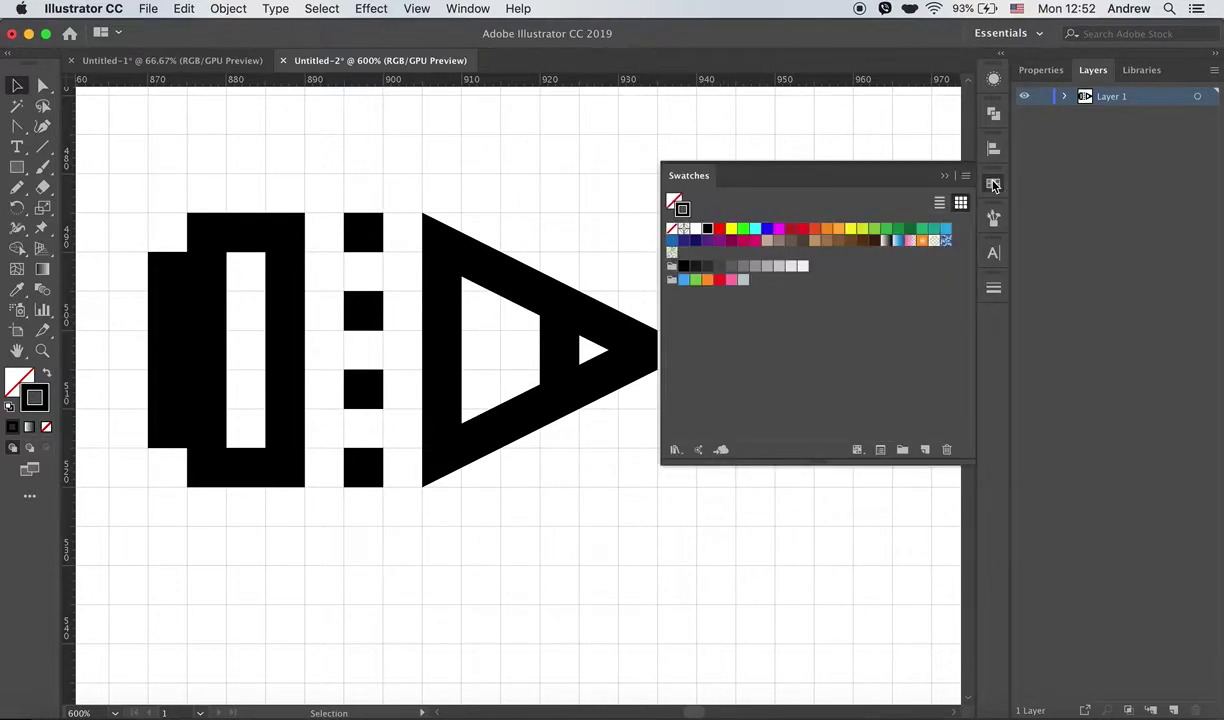
- Save the left bar and outlined end piece as a new pattern swatch
left_click(314, 195)
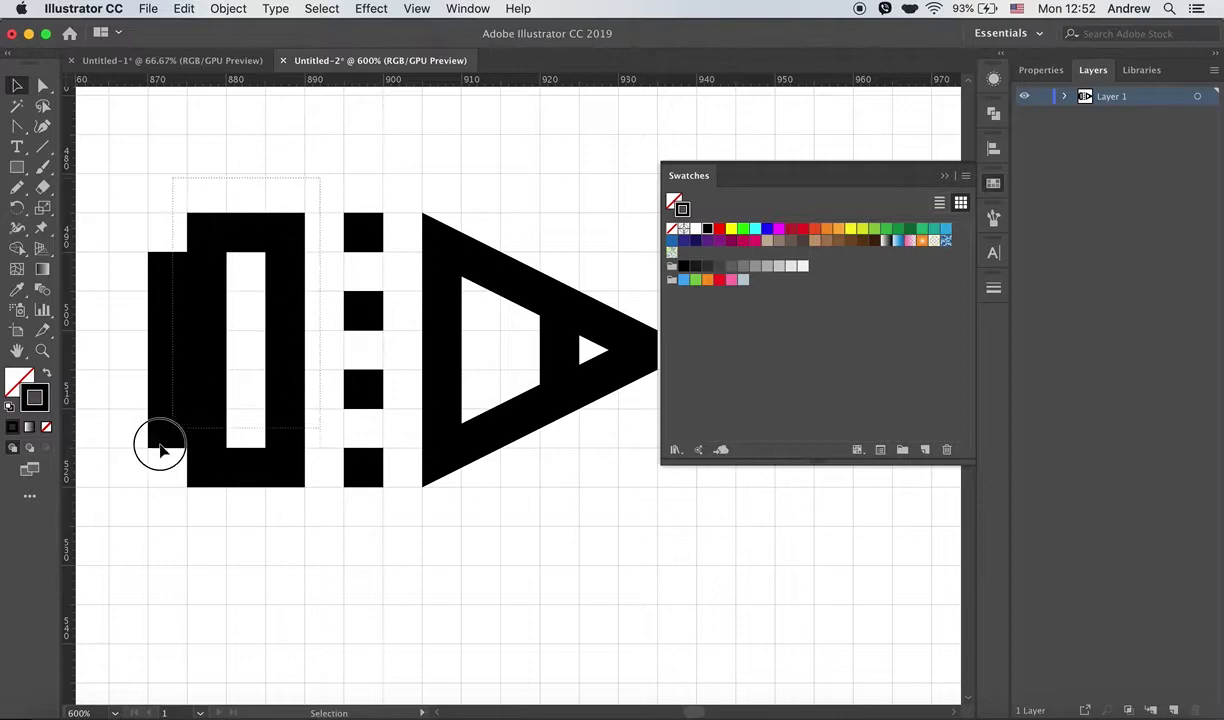
left_click_drag(314, 195, 126, 522)
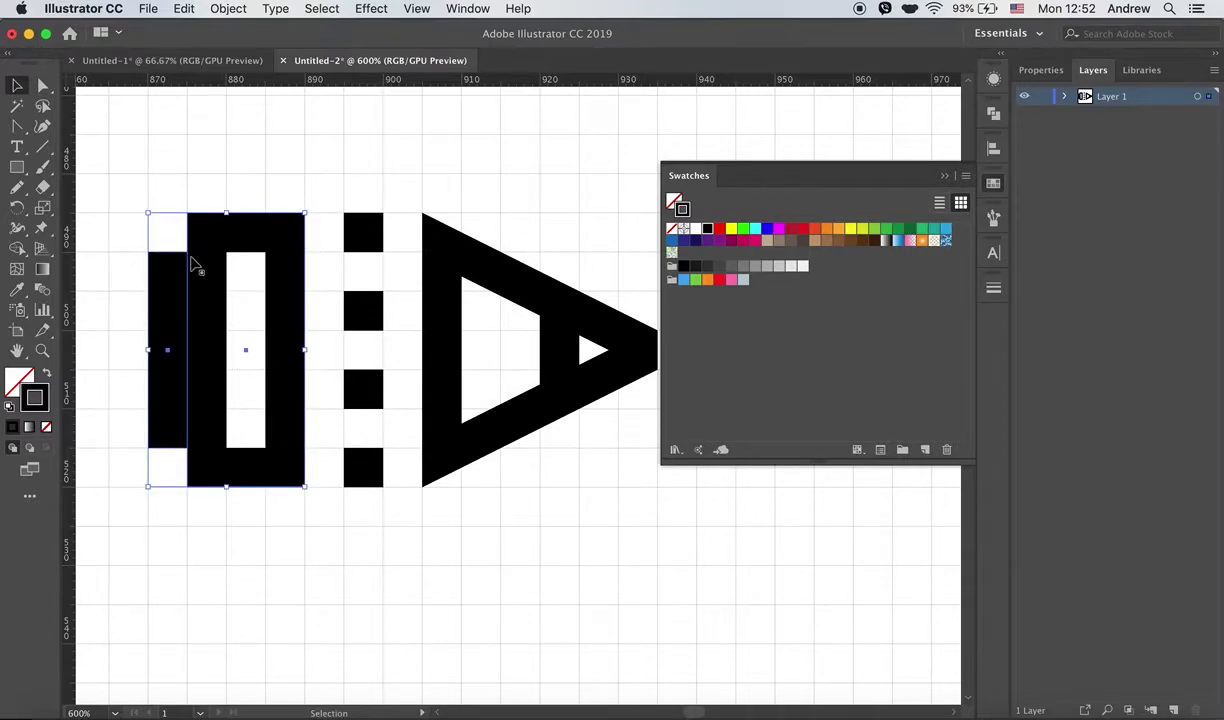
left_click_drag(280, 313, 685, 257)
left_click_drag(541, 230, 421, 221)
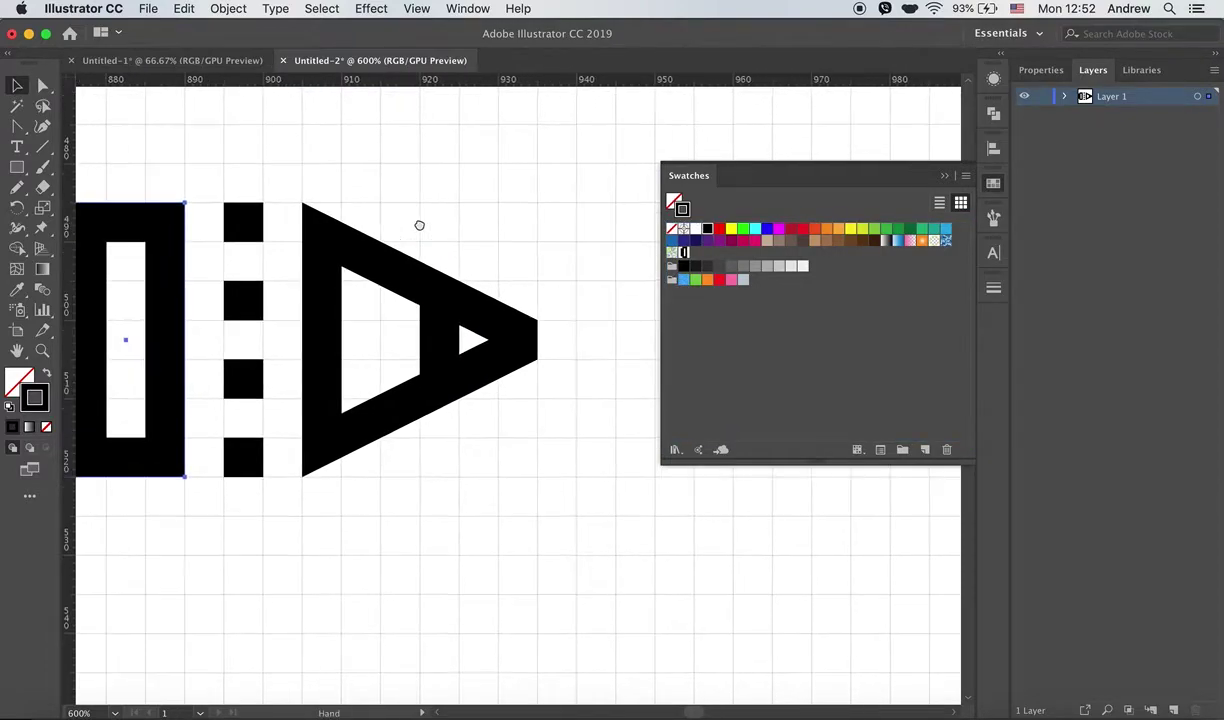
- Save the triangle tip with its bar as a new pattern swatch, then deselect
left_click_drag(292, 160, 552, 474)
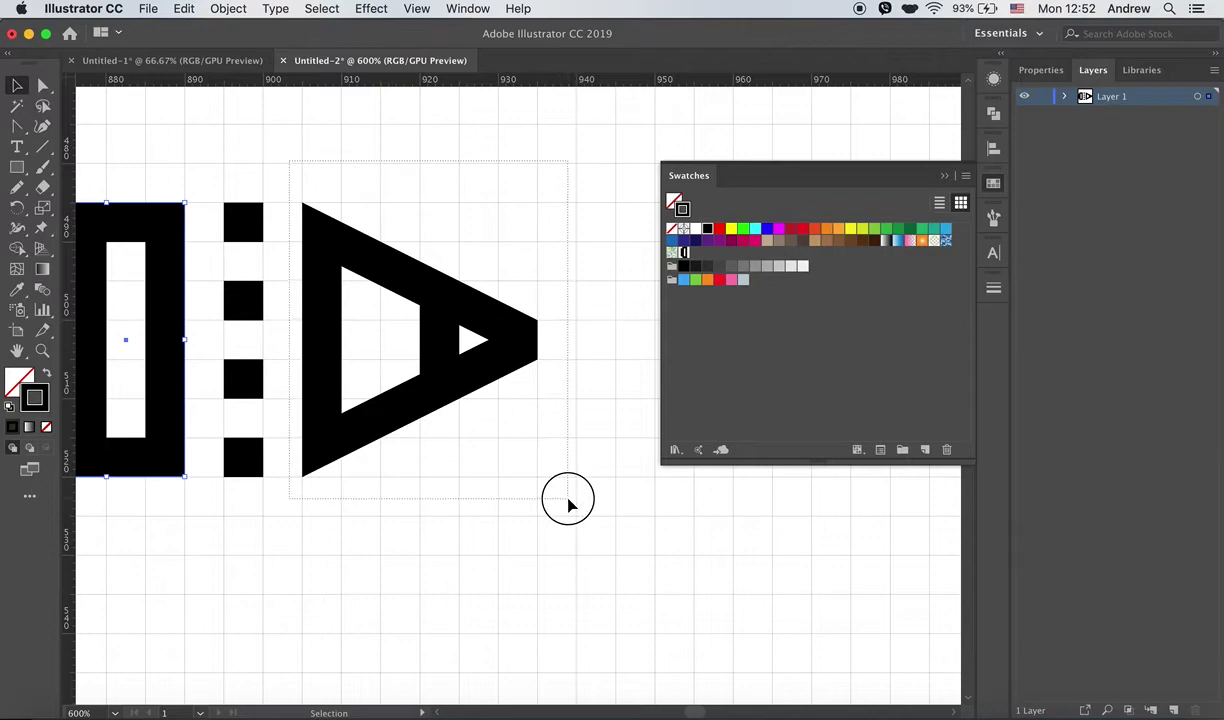
left_click_drag(325, 259, 703, 260)
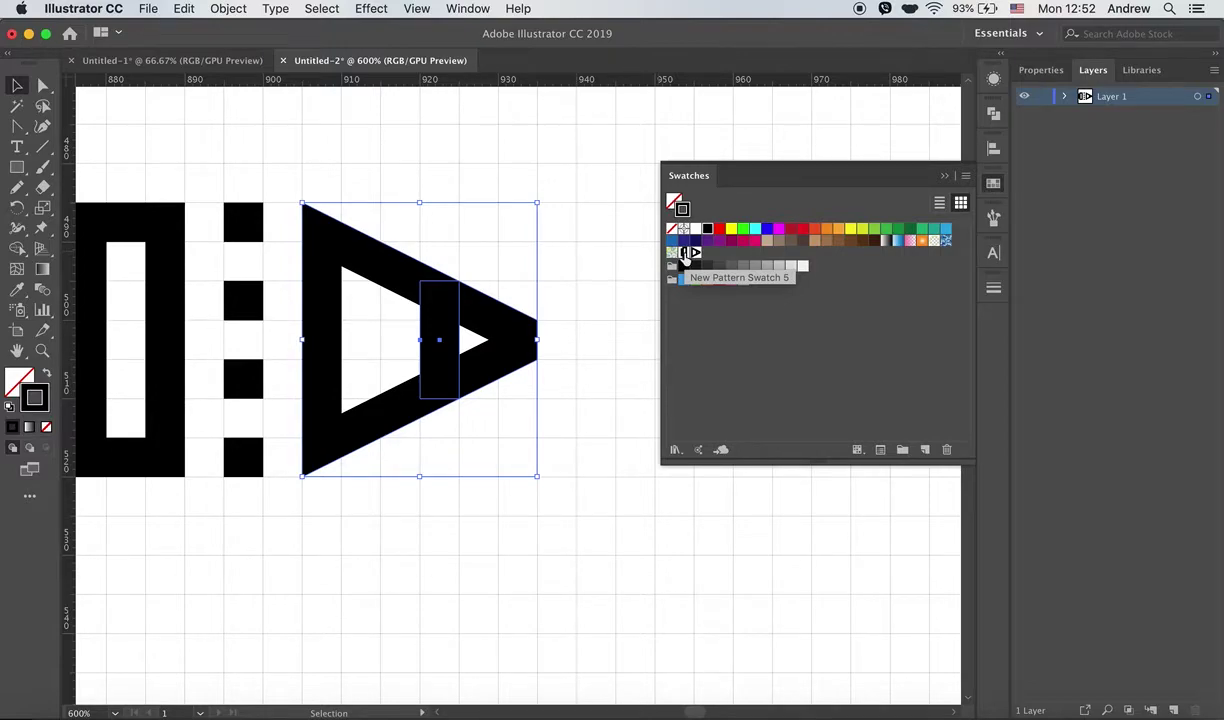
left_click(603, 388)
mouse_move(532, 467)
left_mouse_down()
mouse_move(494, 497)
mouse_move(541, 450)
left_mouse_up()
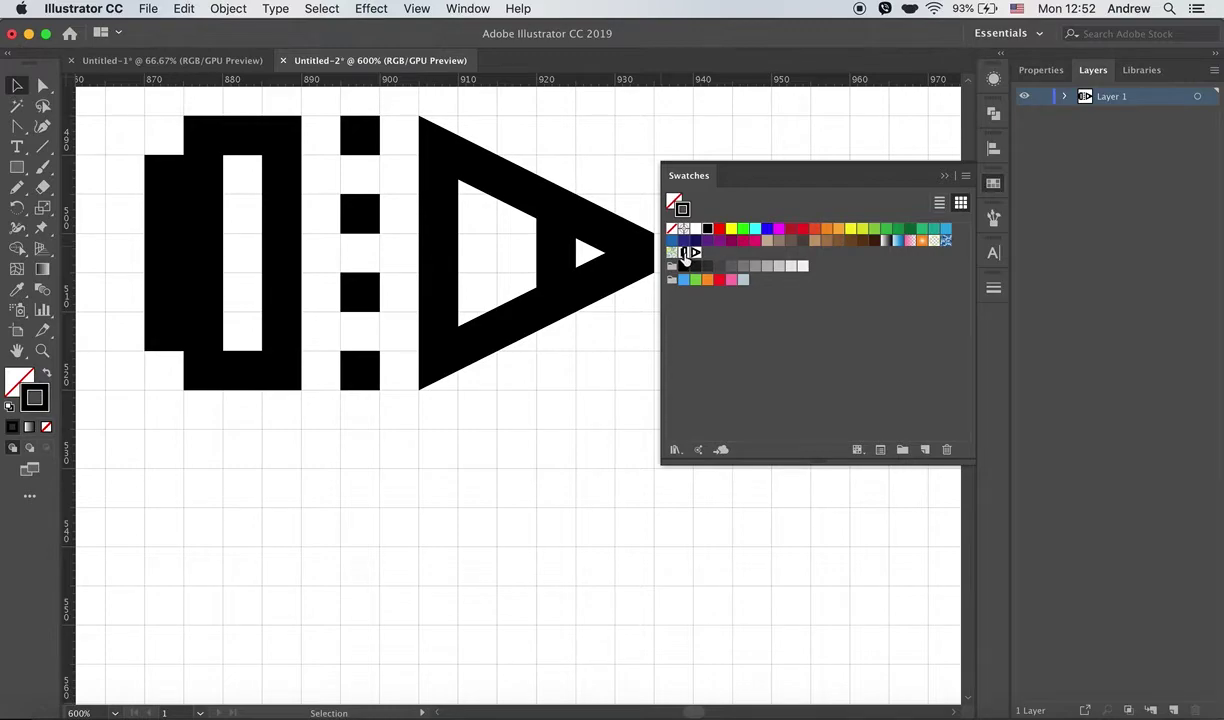
- Rename the pencil-body pattern swatch to 'startTile' and finish pattern editing
double_click(686, 254)
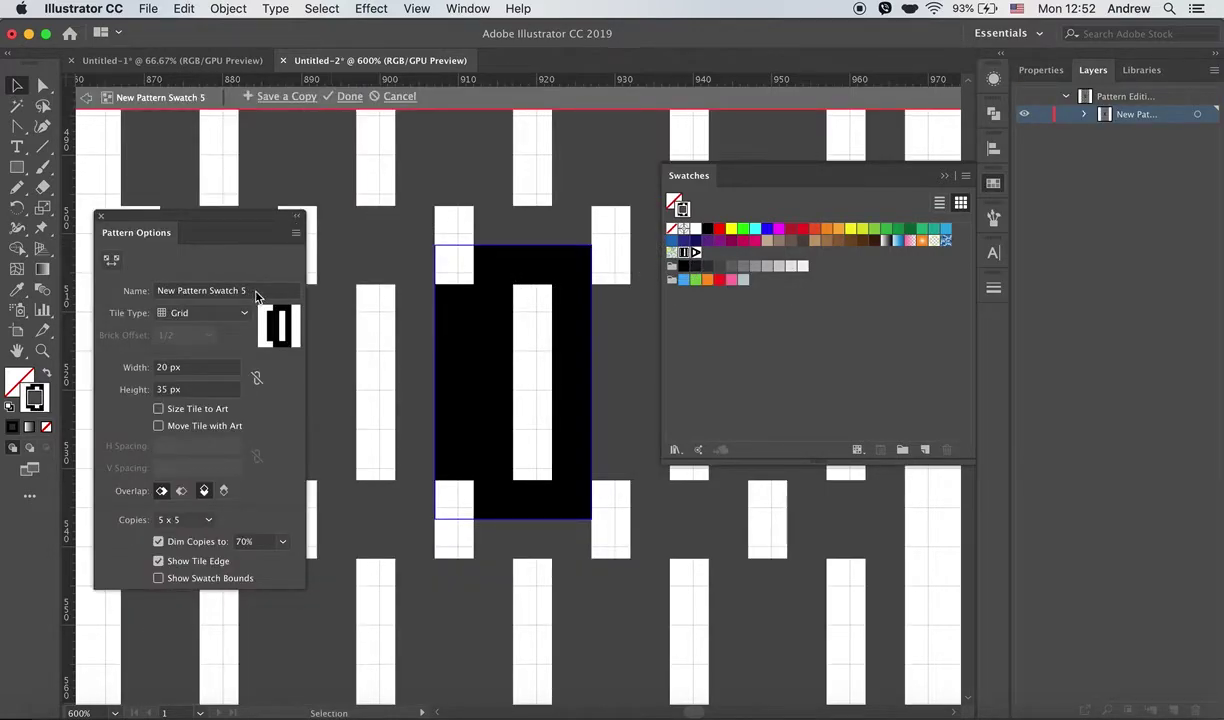
left_click_drag(256, 294, 156, 291)
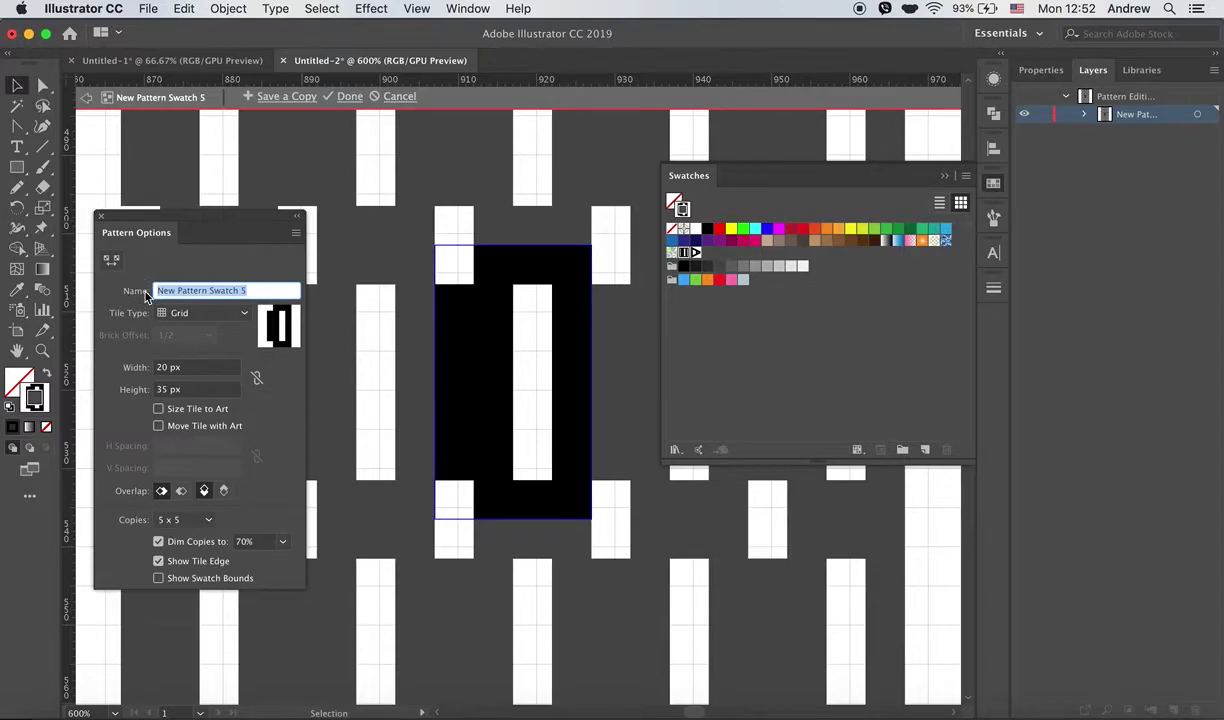
type("startTile")
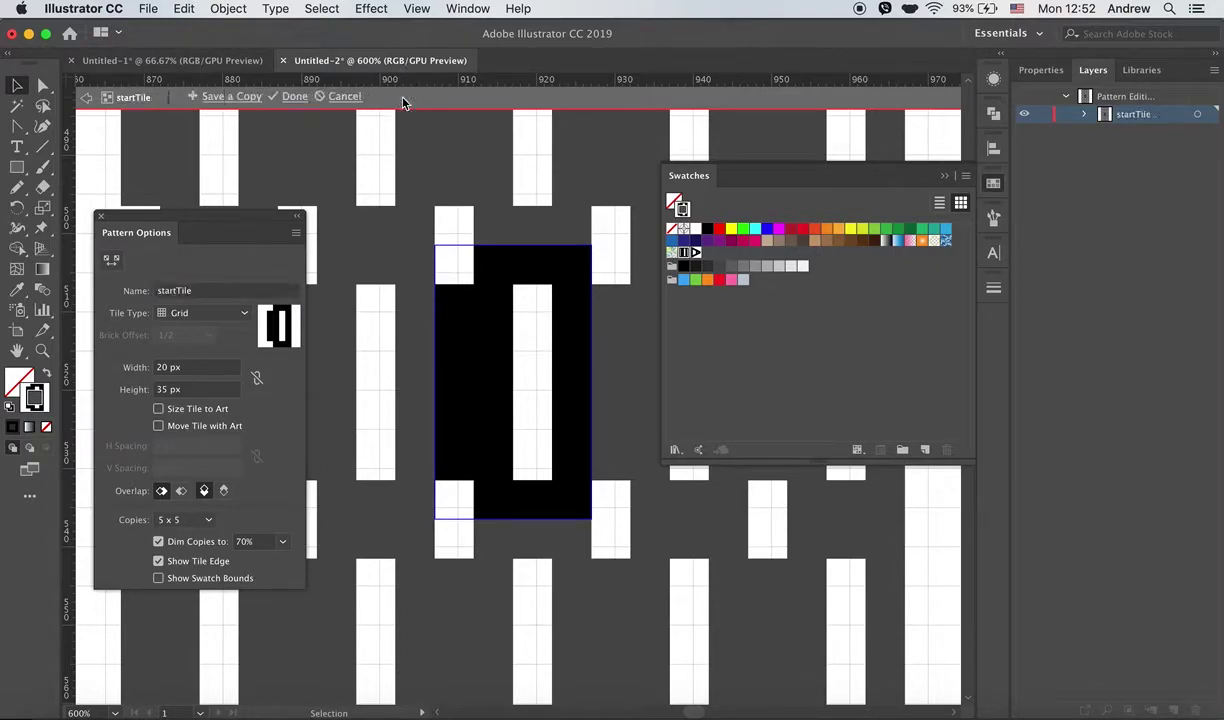
left_click(345, 97)
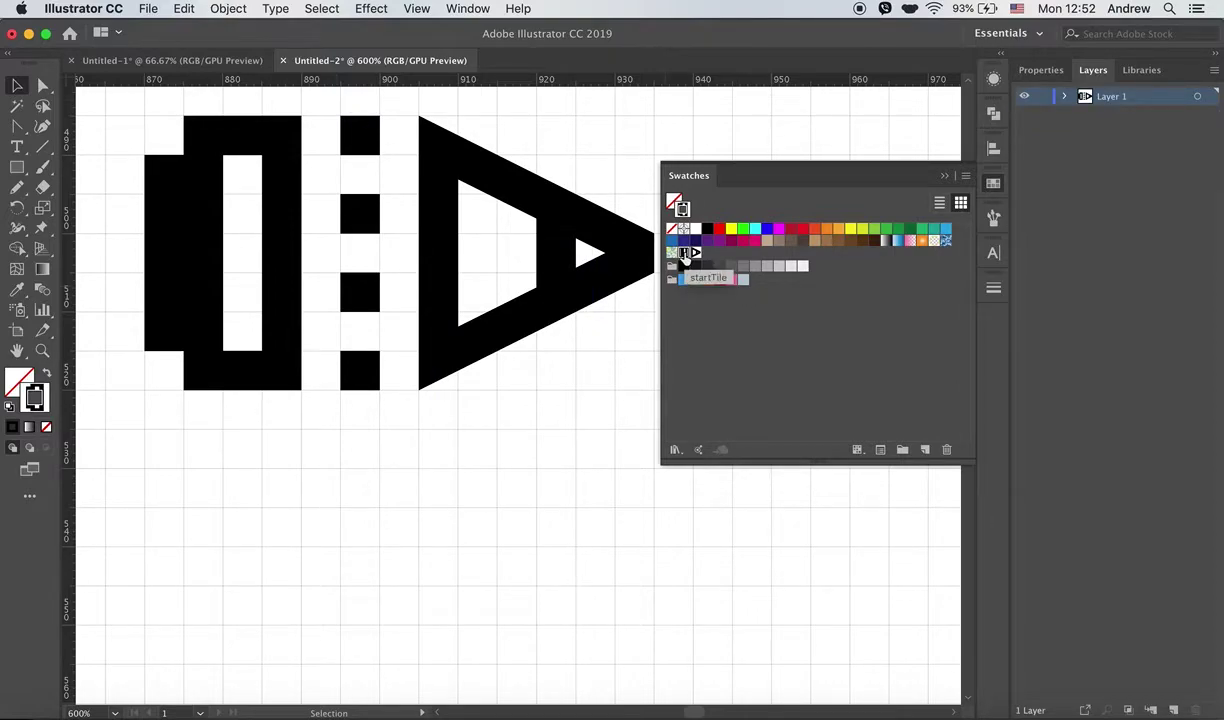
- Rename the triangular tip pattern swatch to 'endTile' and exit pattern editing
double_click(695, 254)
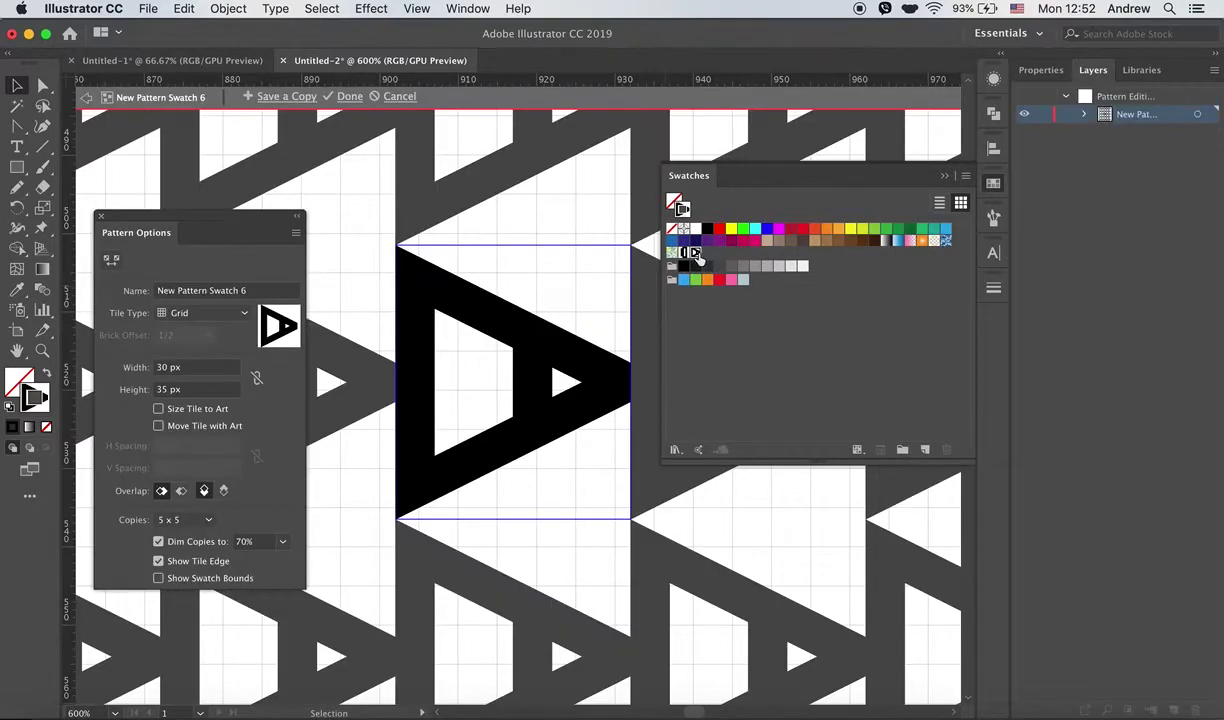
left_click_drag(247, 290, 157, 290)
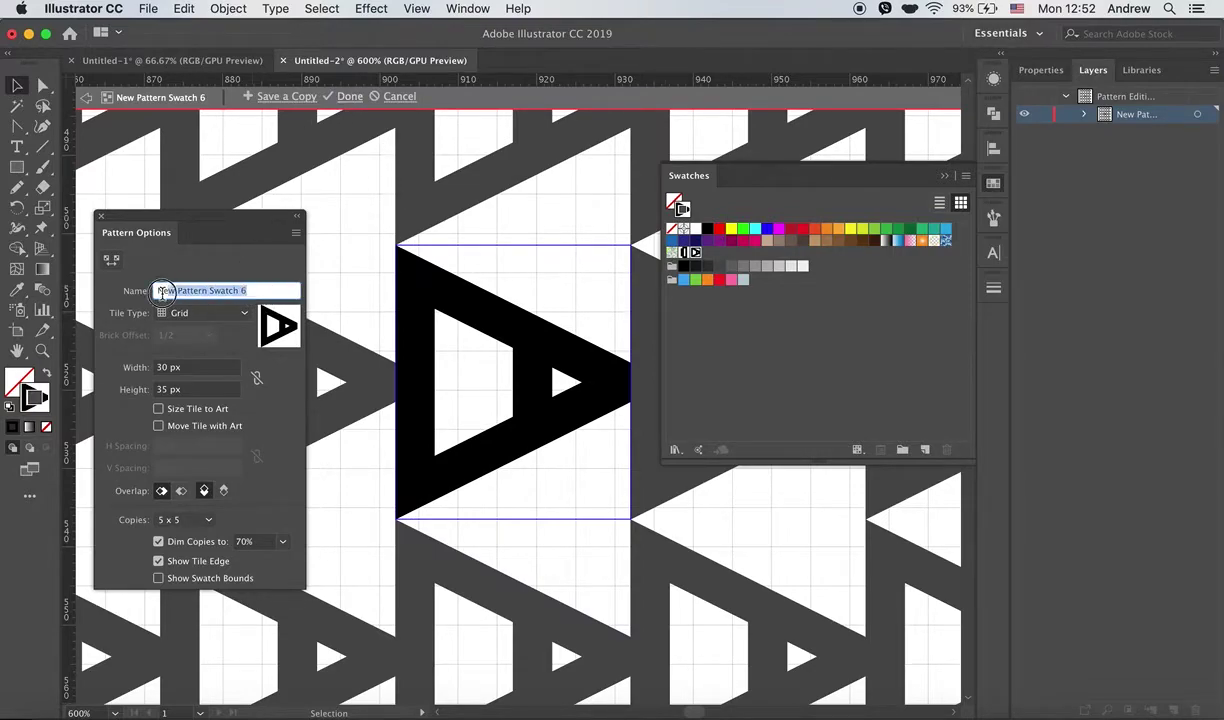
type("endTile")
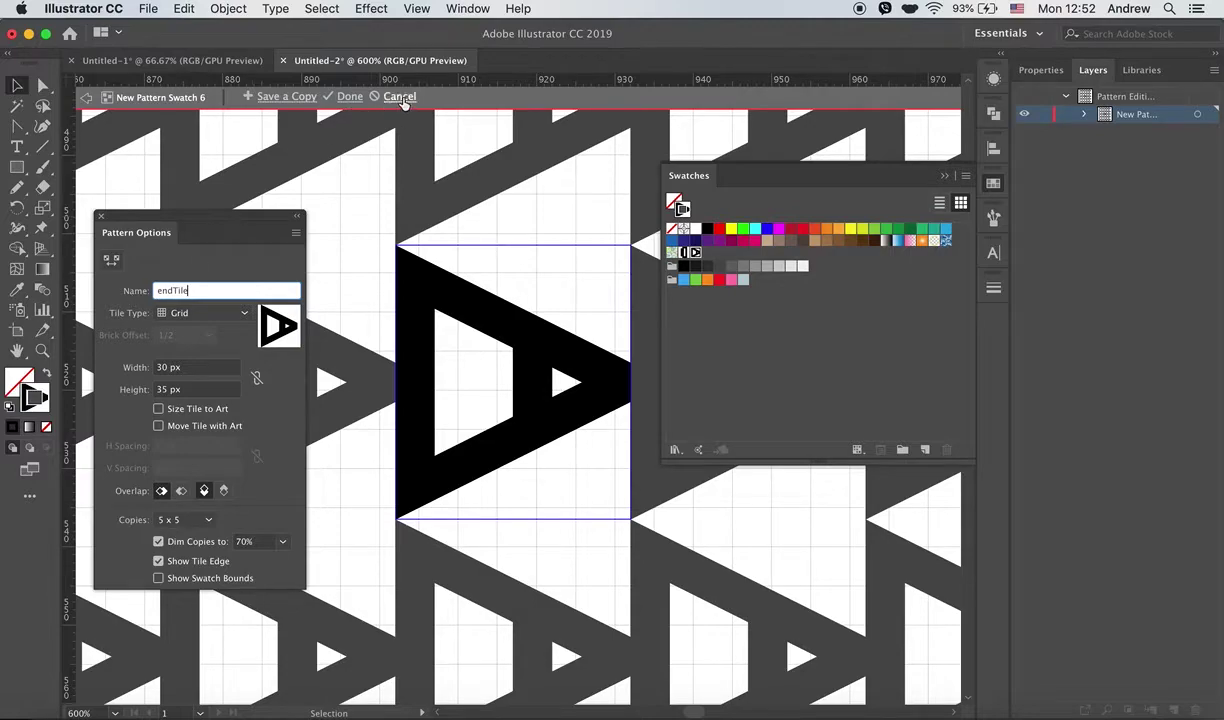
left_click(390, 97)
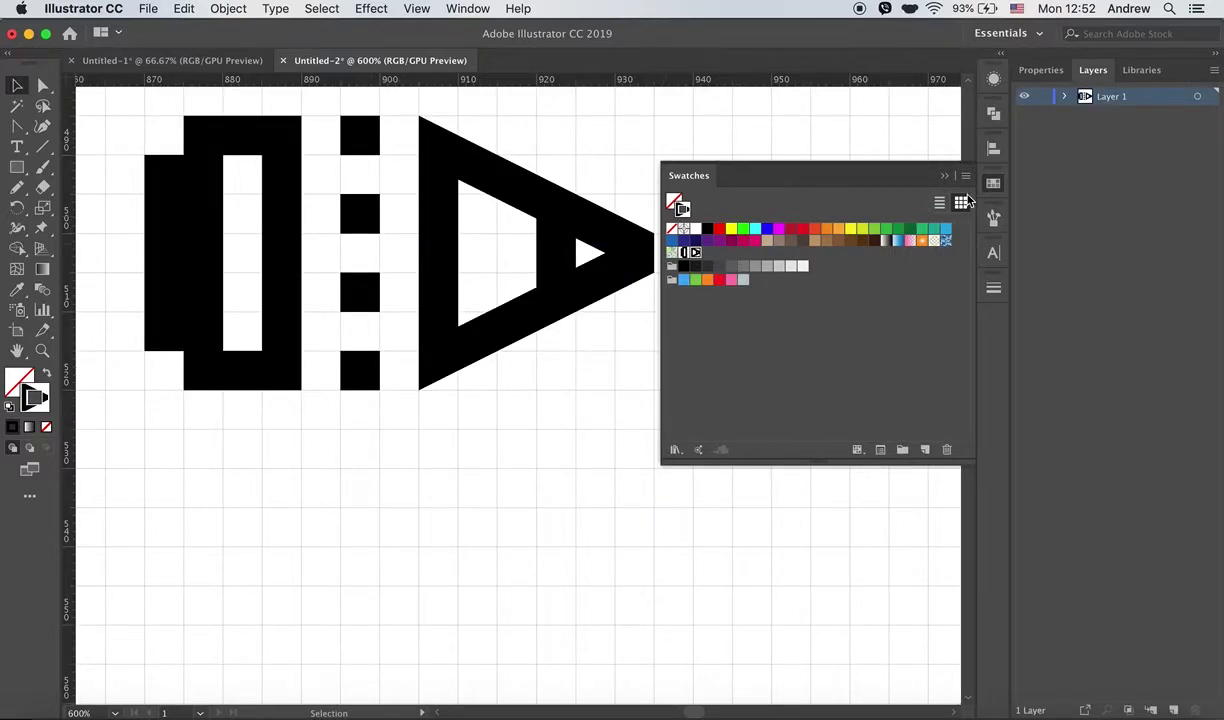
left_click(993, 184)
- Select the column of small squares and drag it into the Brushes panel as a new brush
left_click_drag(738, 325, 658, 343)
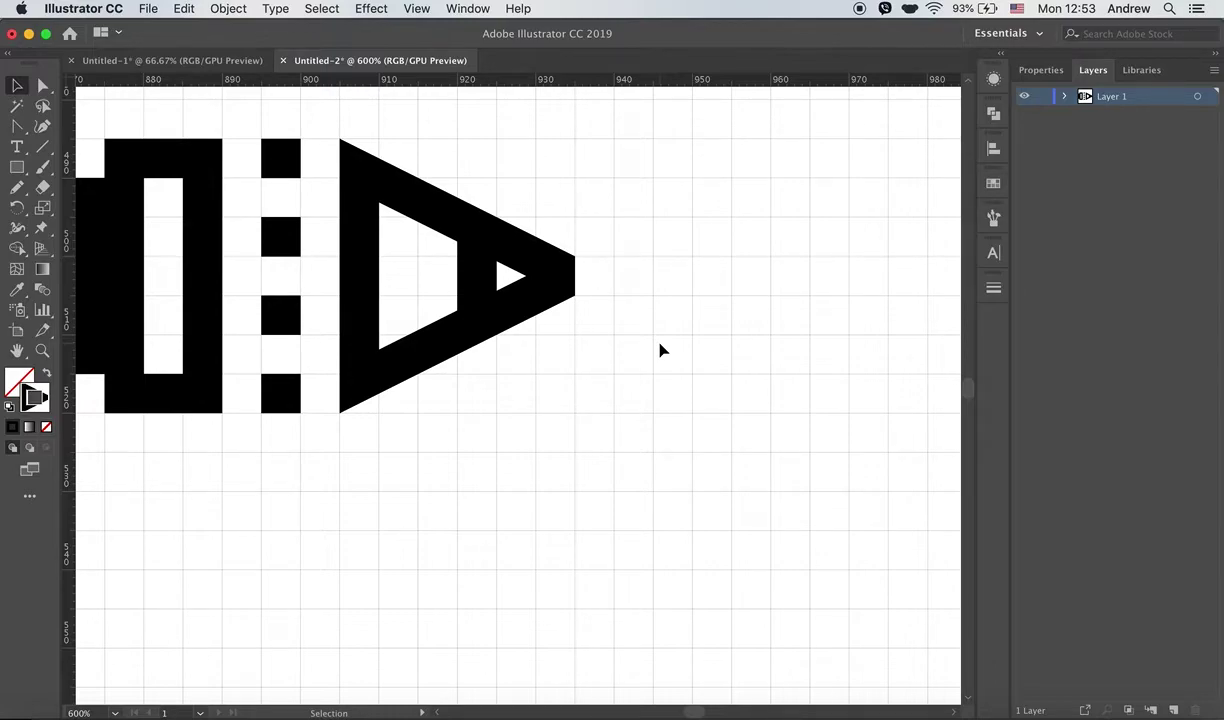
left_click_drag(313, 120, 253, 428)
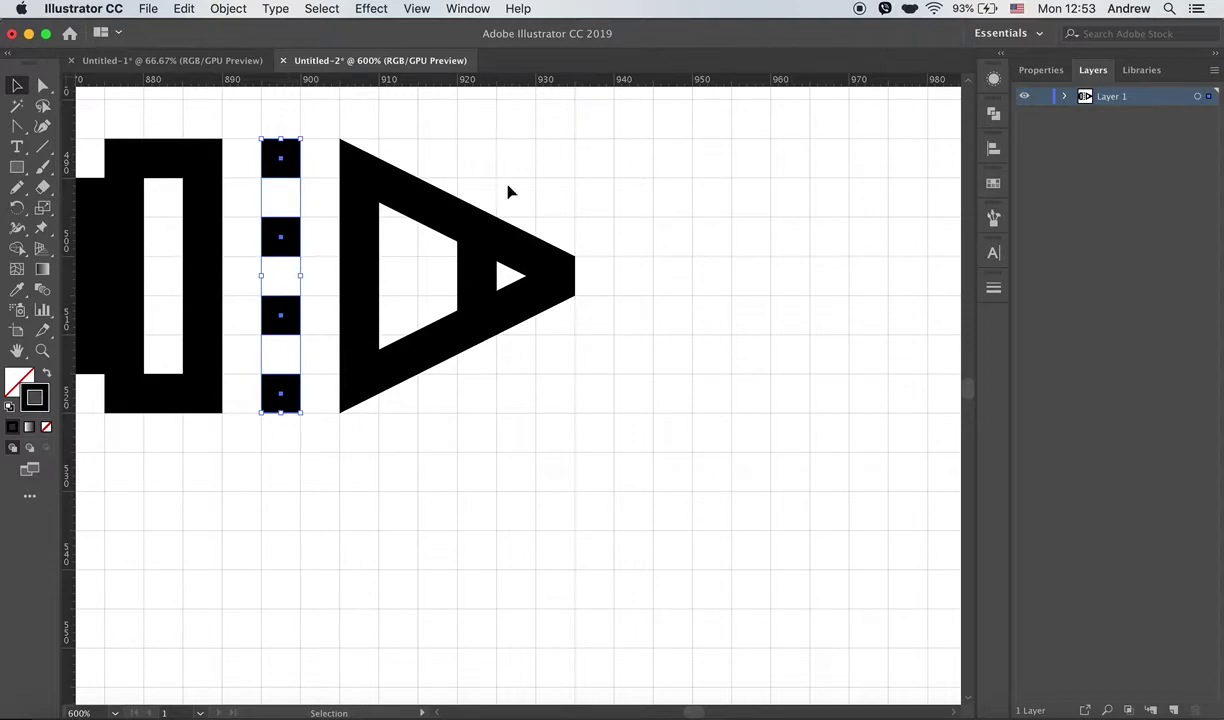
left_click(994, 219)
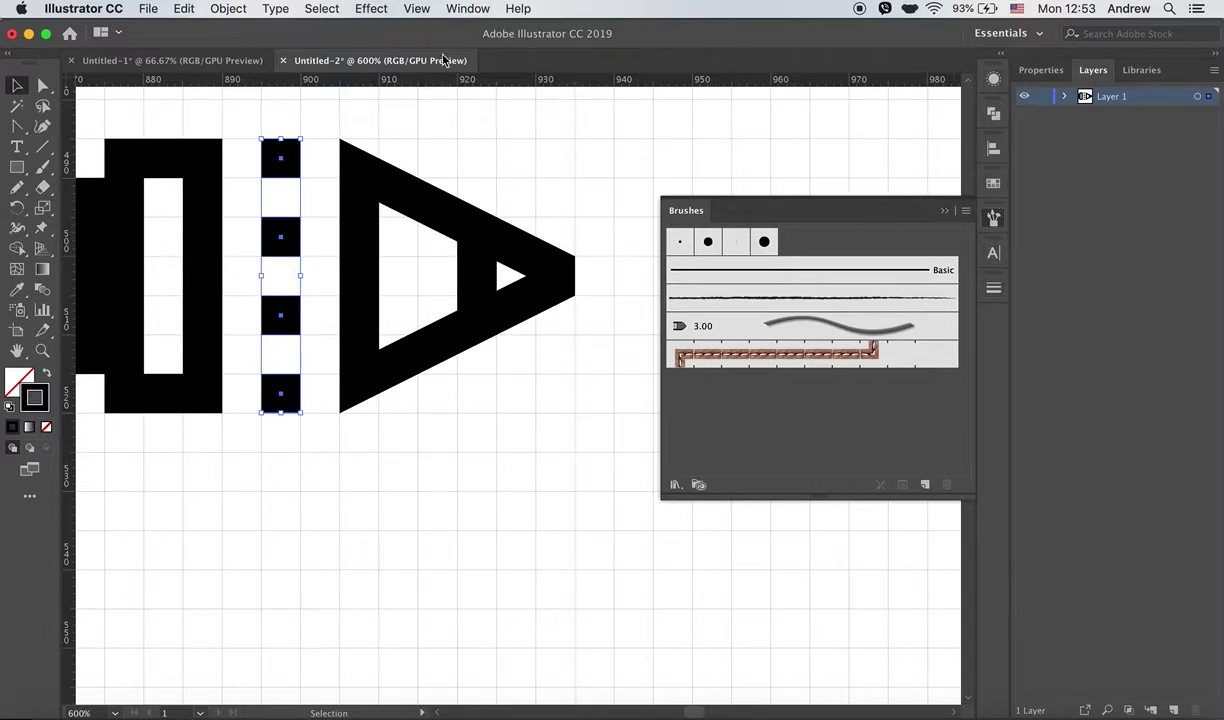
left_click(455, 10)
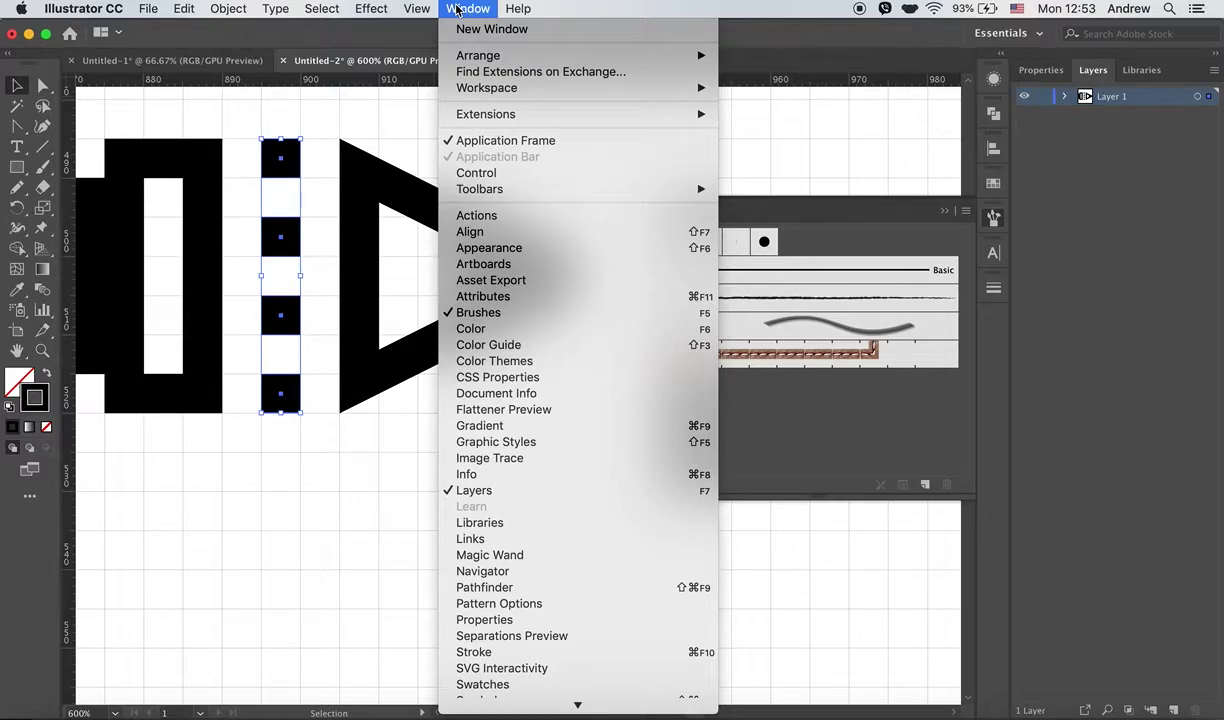
left_click(455, 10)
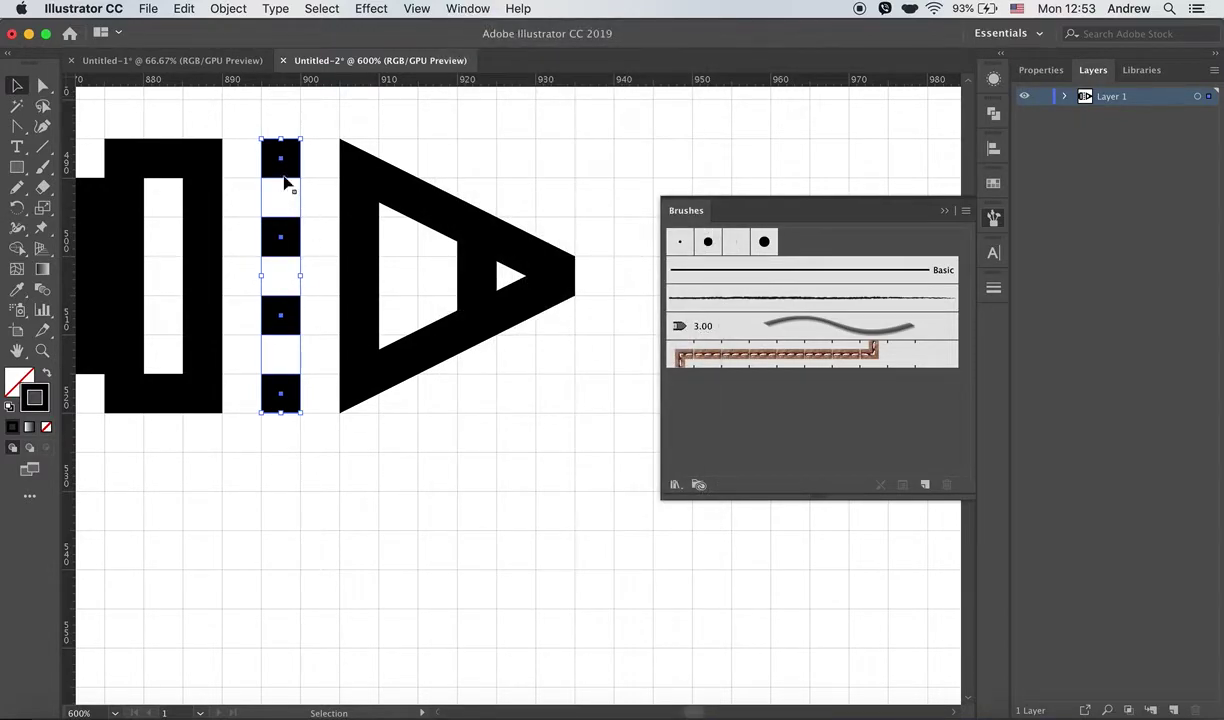
mouse_move(264, 366)
left_mouse_down()
mouse_move(363, 400)
mouse_move(697, 419)
left_mouse_up()
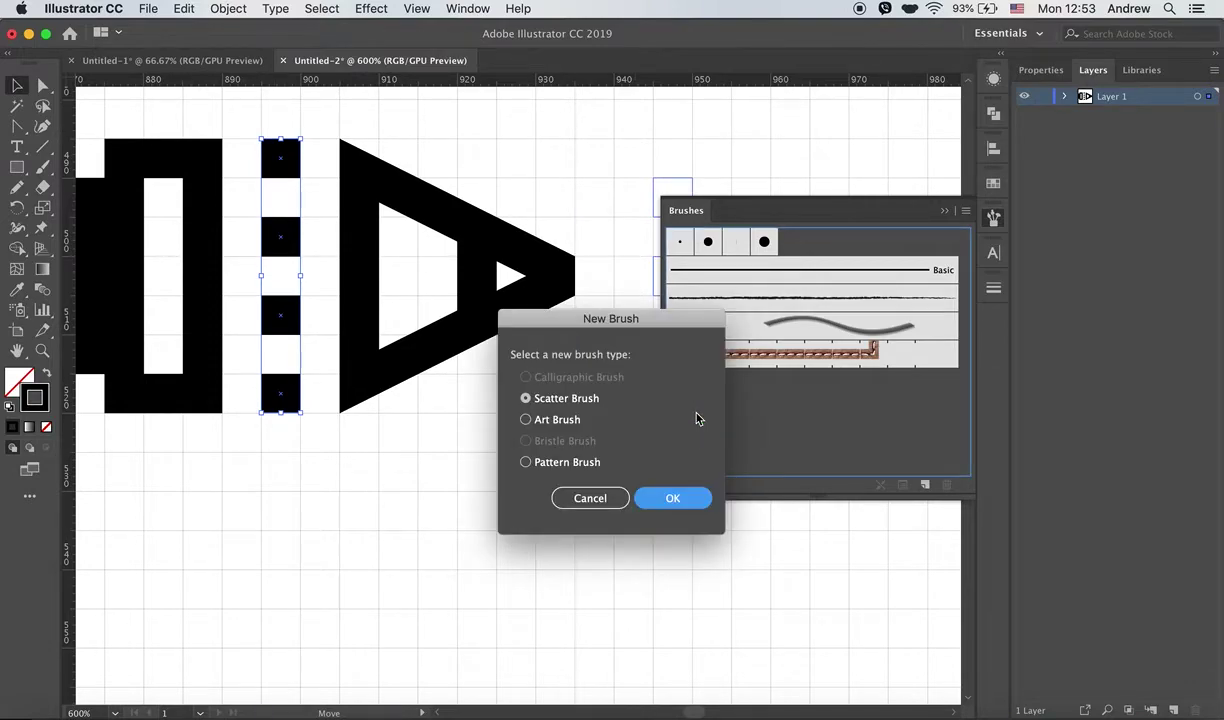
- Make the new brush a Pattern Brush with 40% scale
left_click(526, 463)
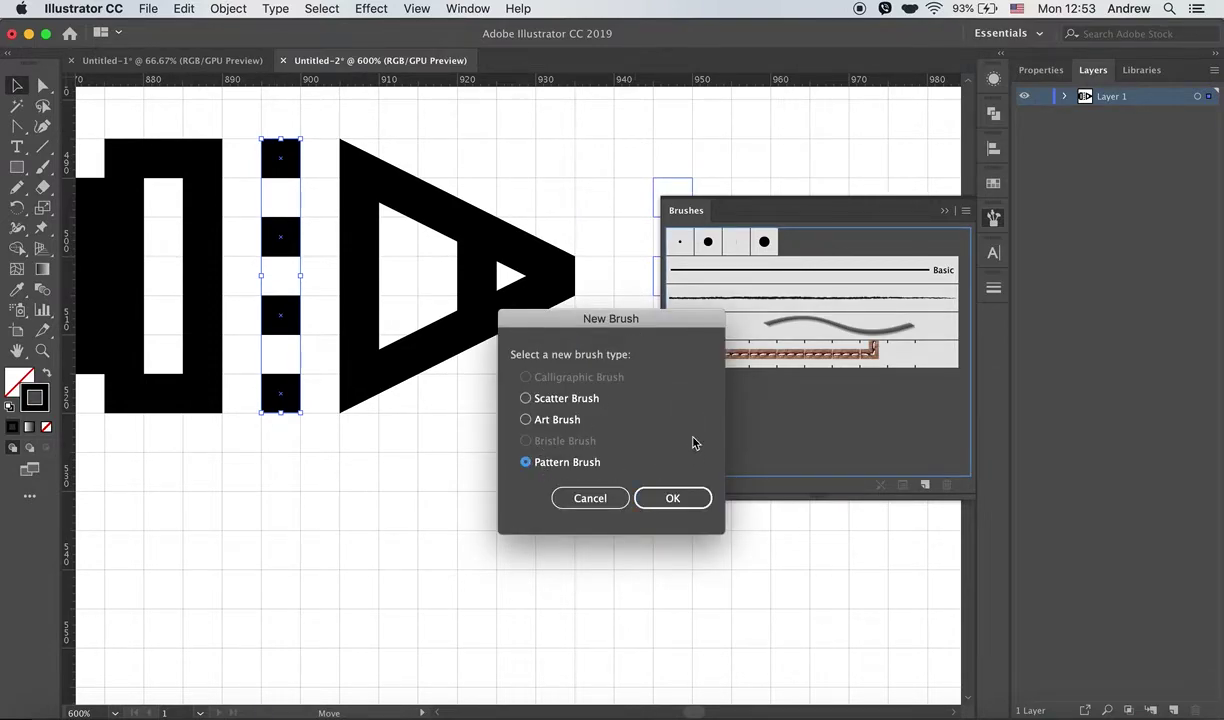
left_click(694, 500)
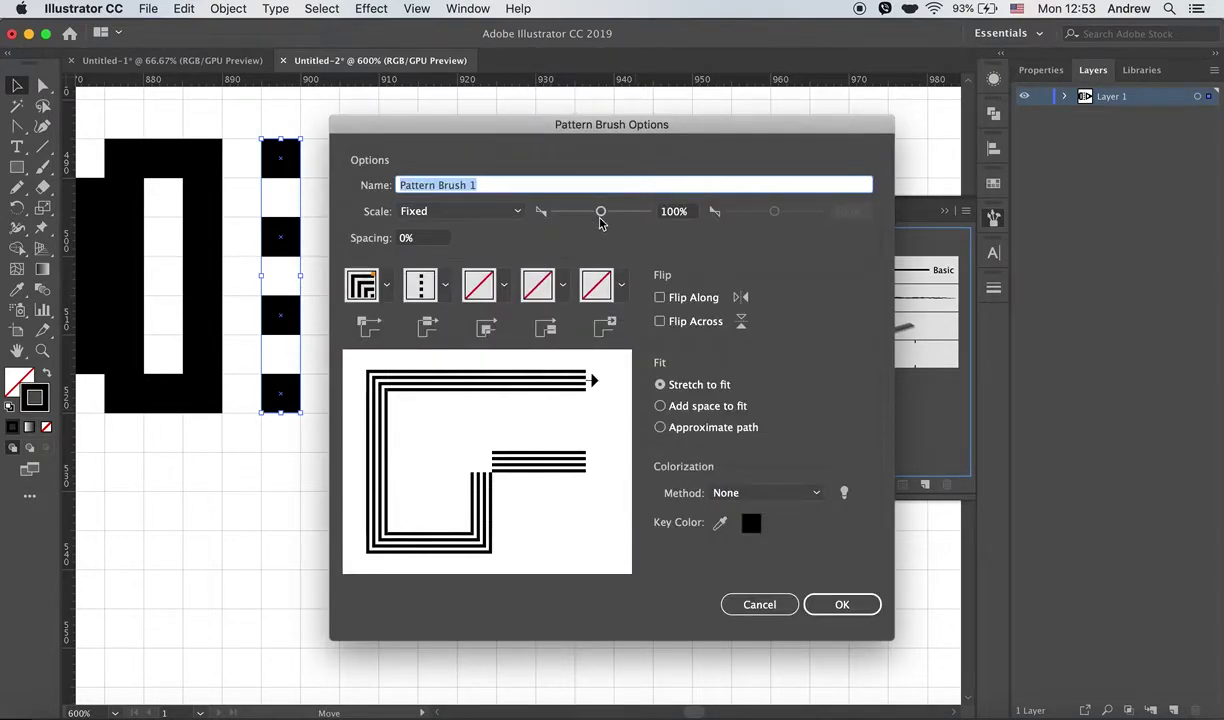
double_click(676, 211)
type("40")
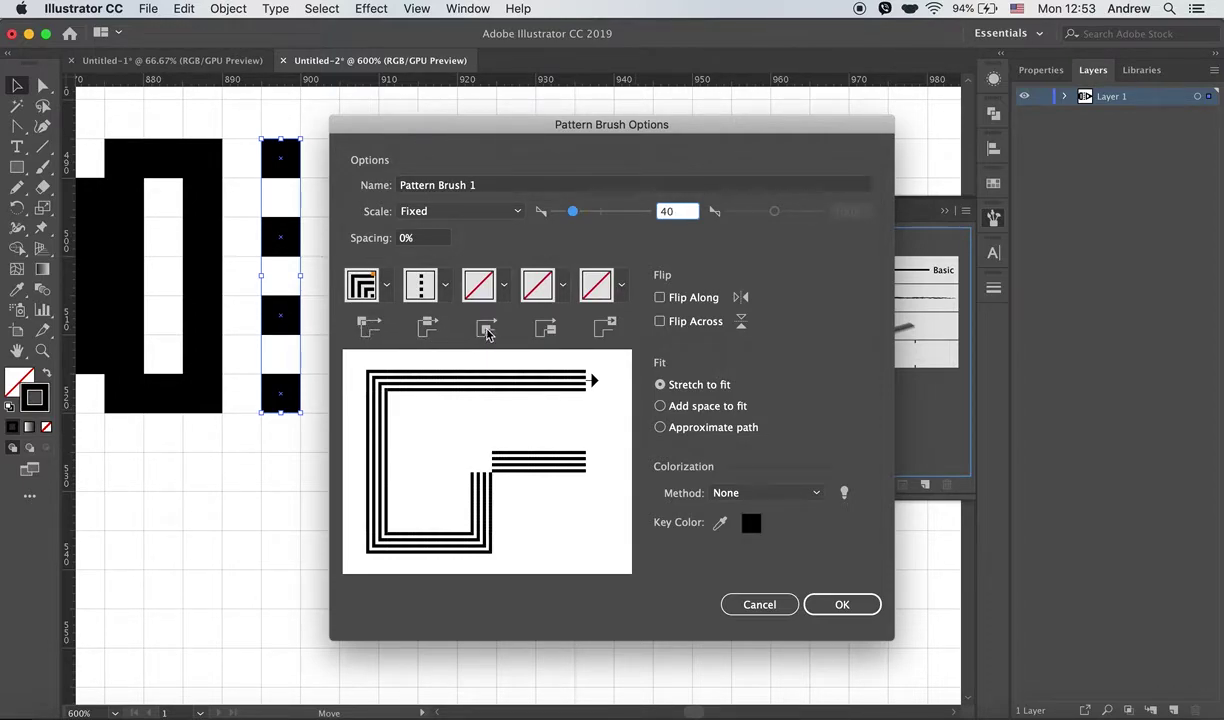
- Set the inner corner to Auto-Centered, start tile to startTile and end tile to endTile
left_click(480, 284)
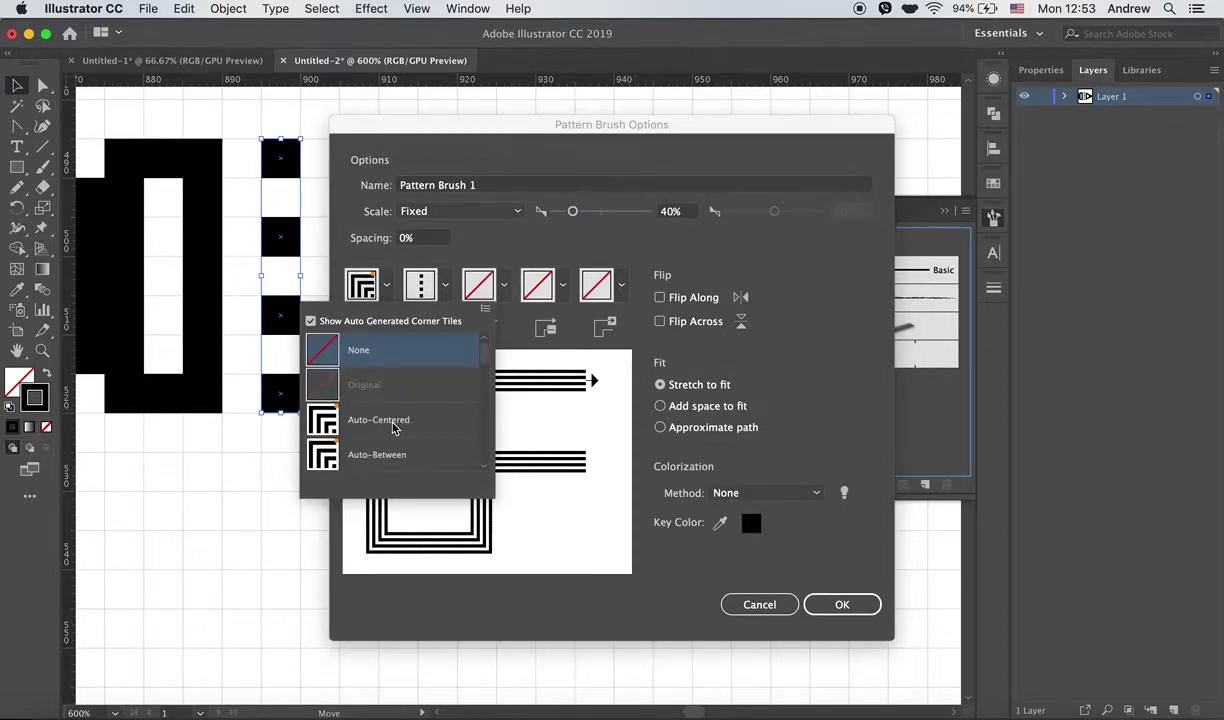
left_click(393, 424)
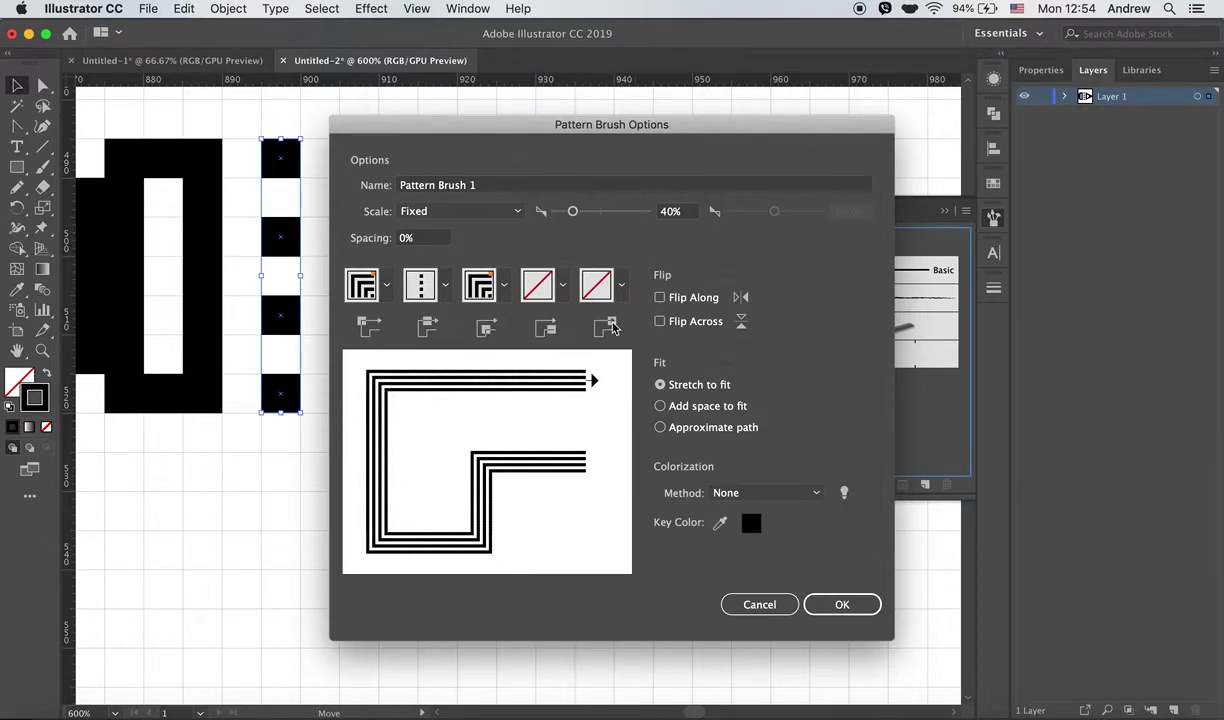
left_click(561, 290)
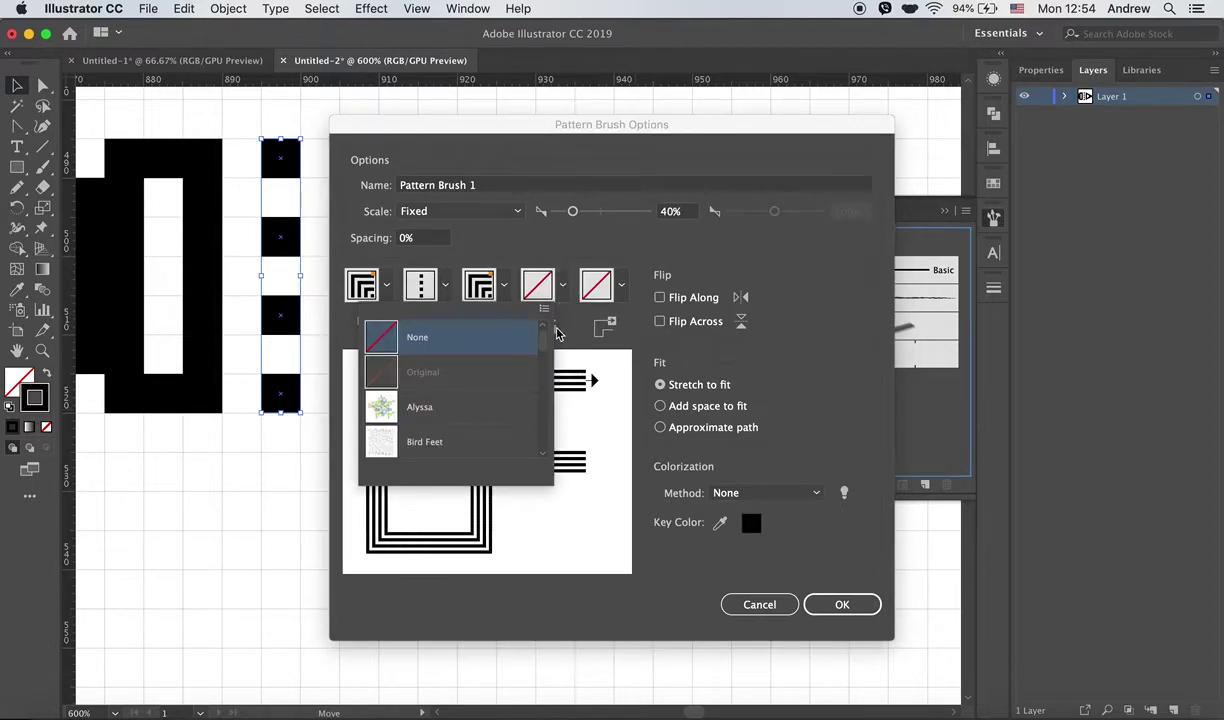
left_click_drag(543, 330, 548, 410)
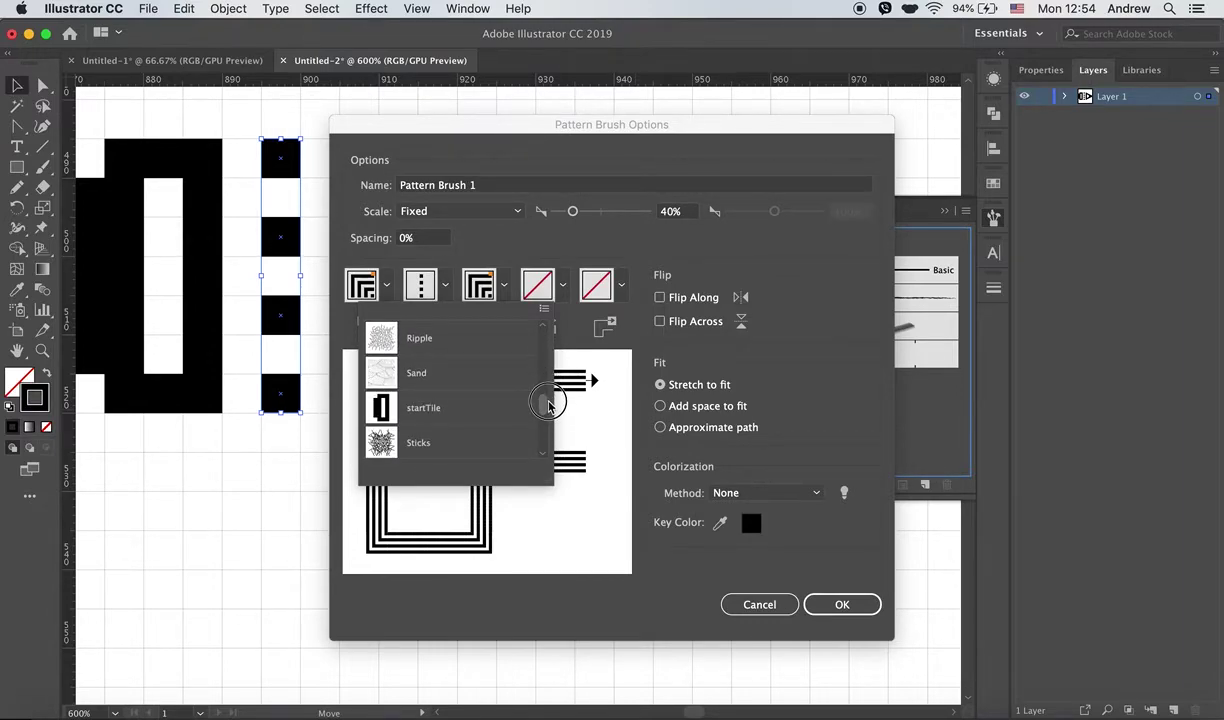
left_click(440, 413)
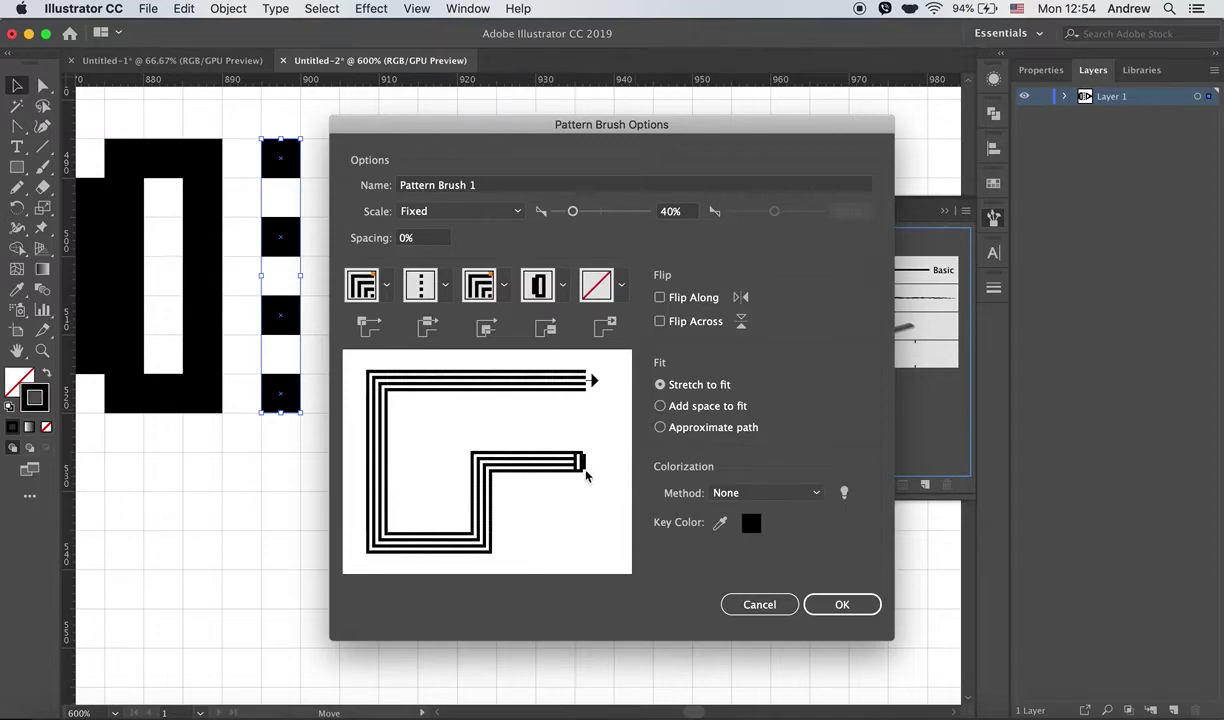
left_click(597, 282)
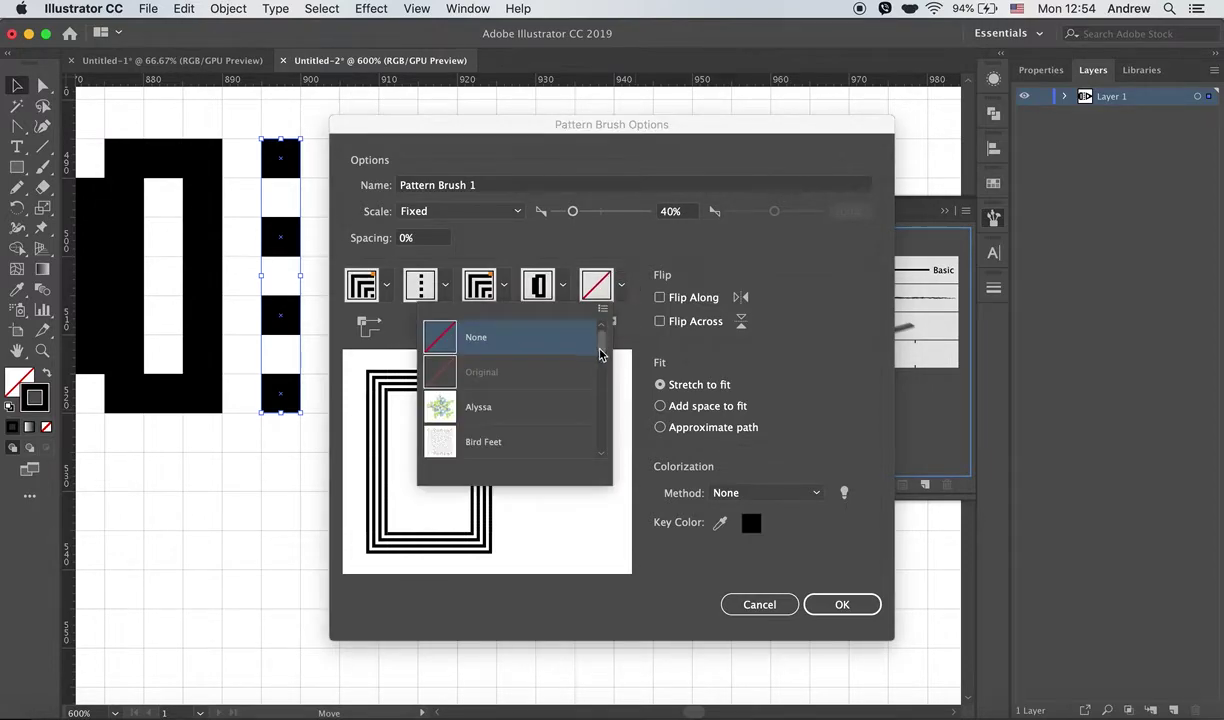
left_click_drag(603, 347, 604, 372)
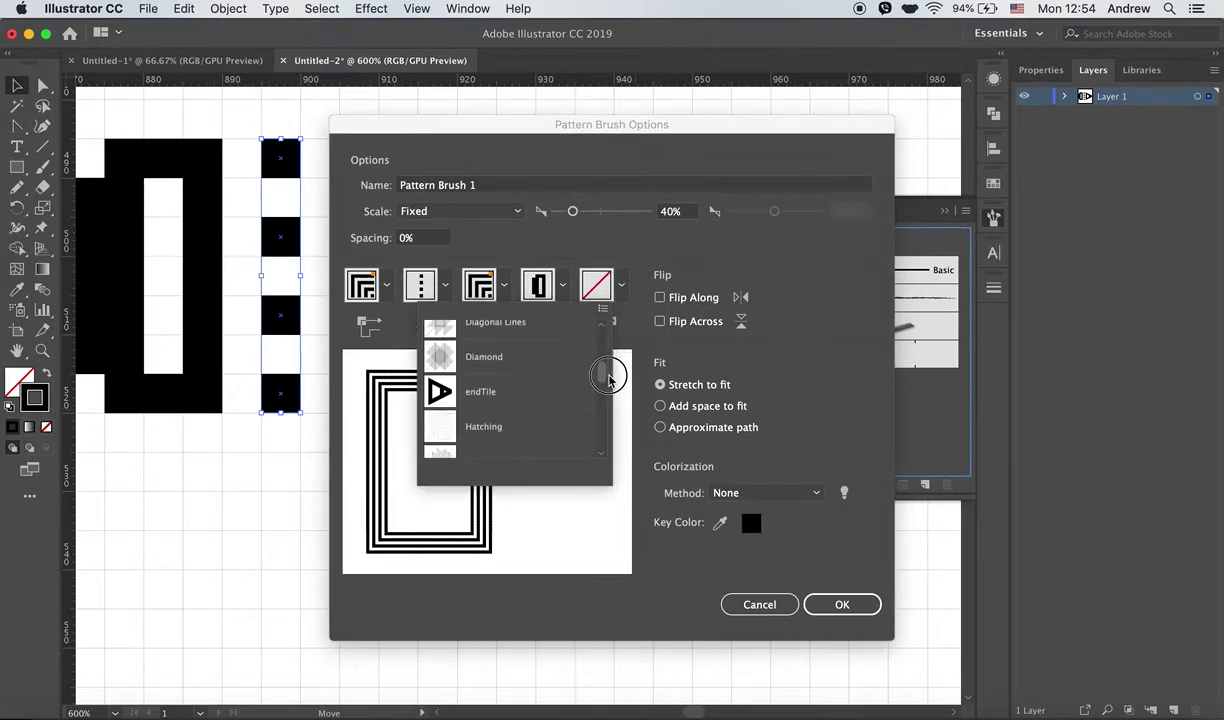
left_click(528, 388)
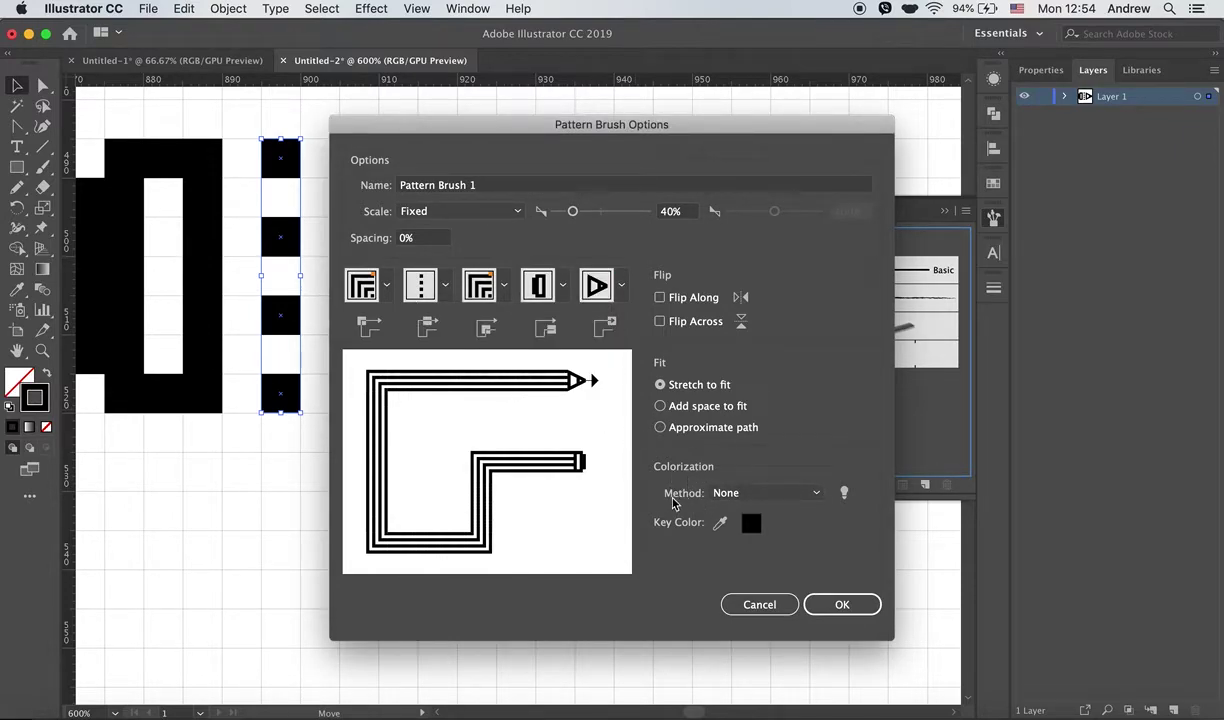
- Set colorization to Tints and create Pattern Brush 1
left_click(816, 497)
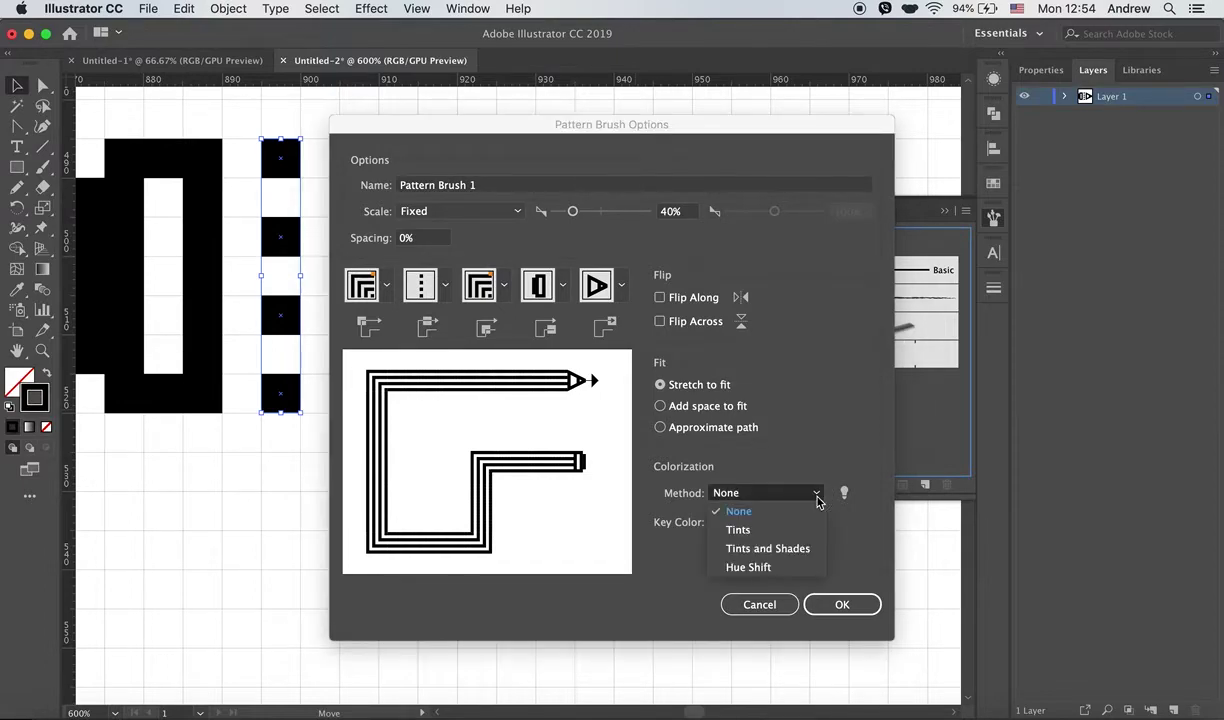
left_click(755, 532)
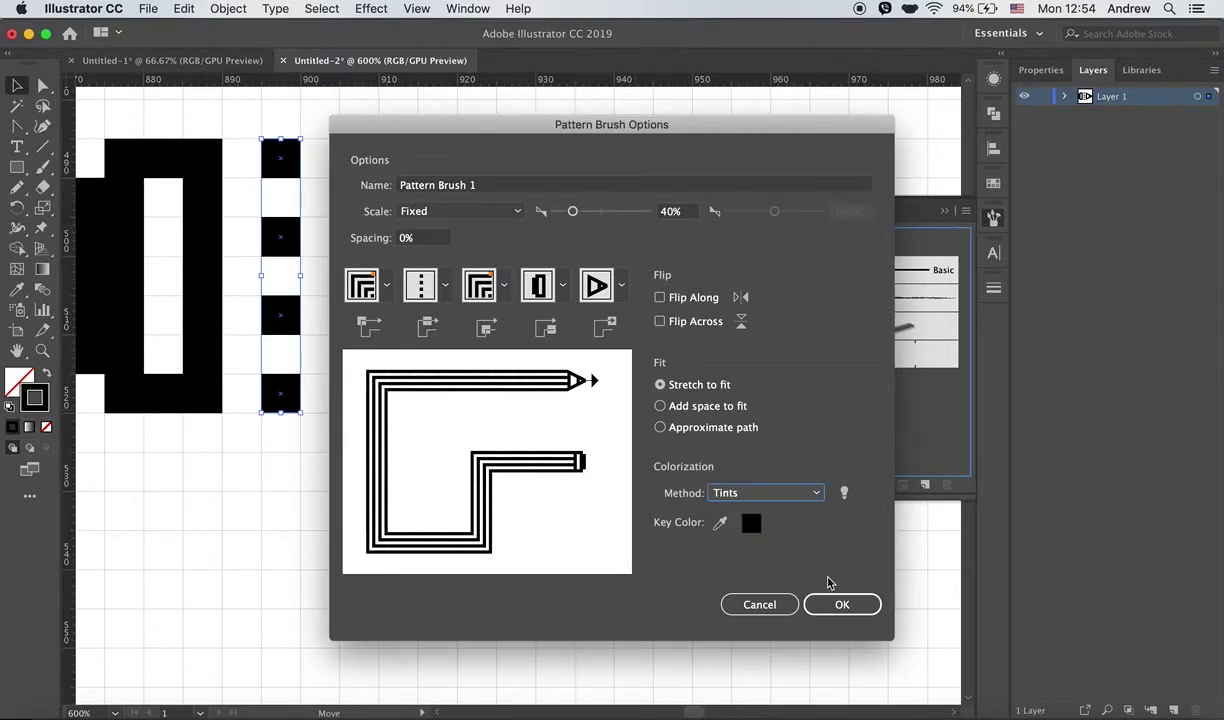
left_click(862, 604)
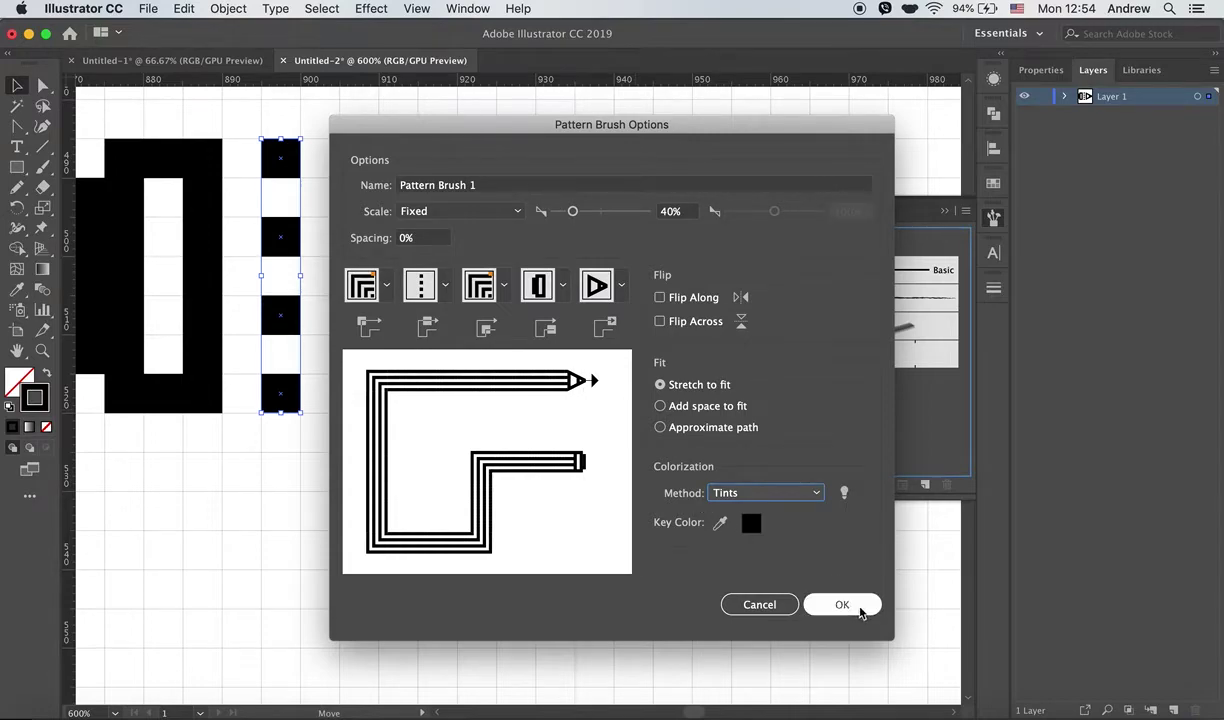
left_click(860, 607)
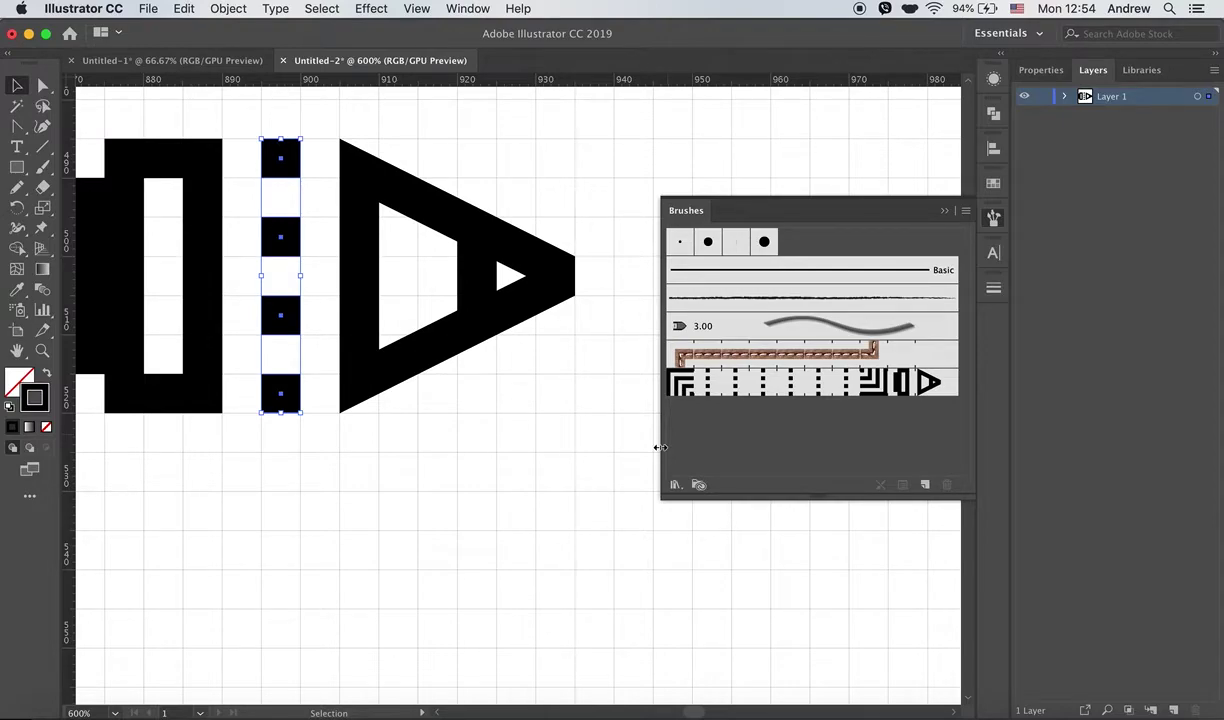
- Fit the artboard in the window and hide the grid
key("super+minus")
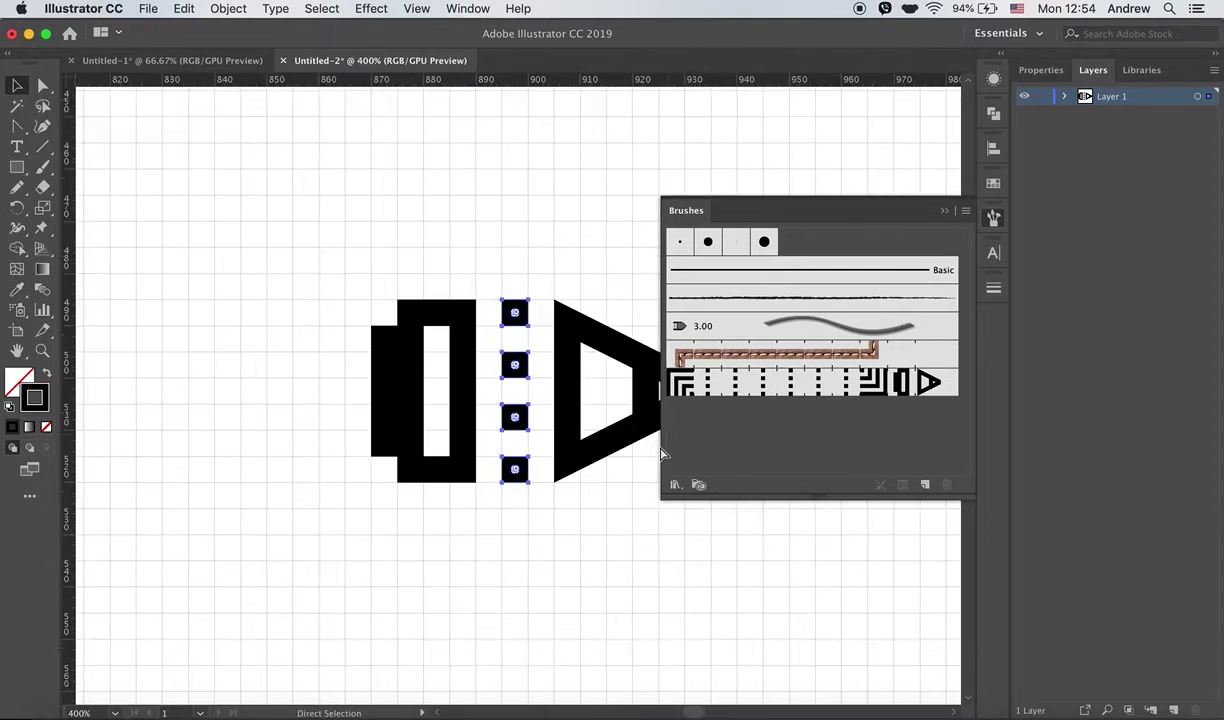
key("super+minus")
key("a")
key("super+1")
key("v")
left_click_drag(618, 493, 519, 363)
mouse_move(495, 451)
left_mouse_down()
mouse_move(530, 390)
mouse_move(493, 368)
left_mouse_up()
key("super+0")
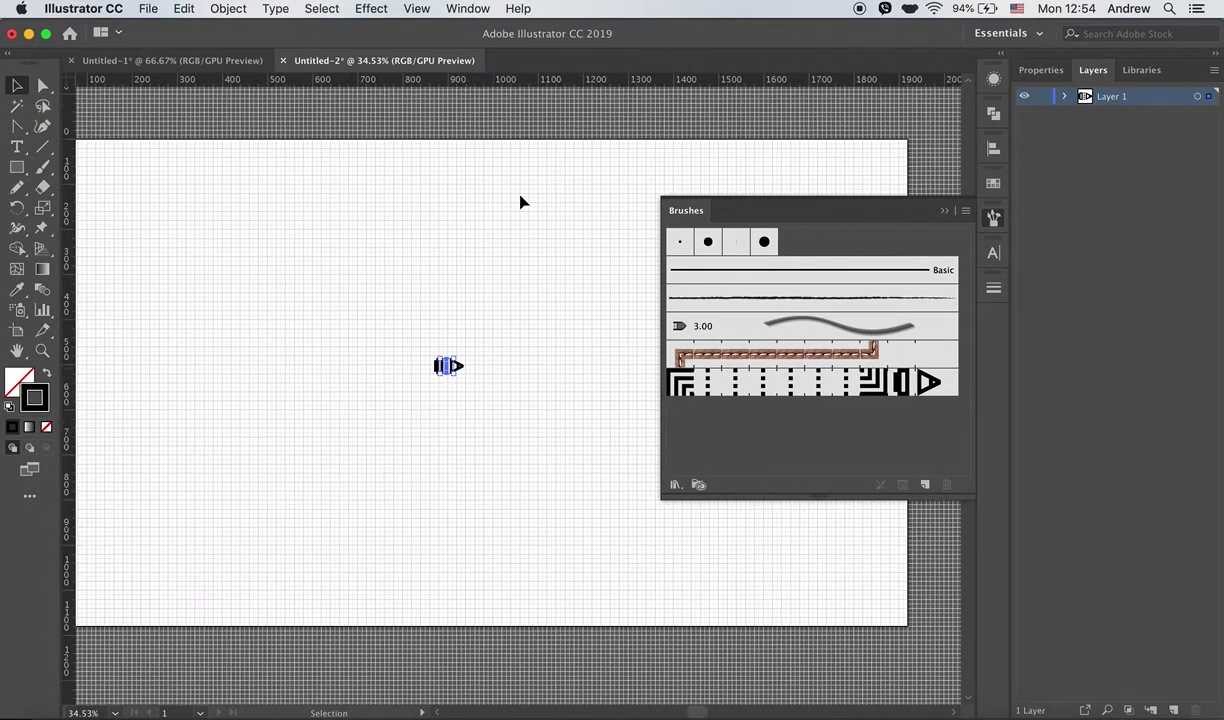
left_click(403, 9)
left_click(487, 612)
- Move the small pencil artwork below the artboard and deselect it
left_click(448, 366)
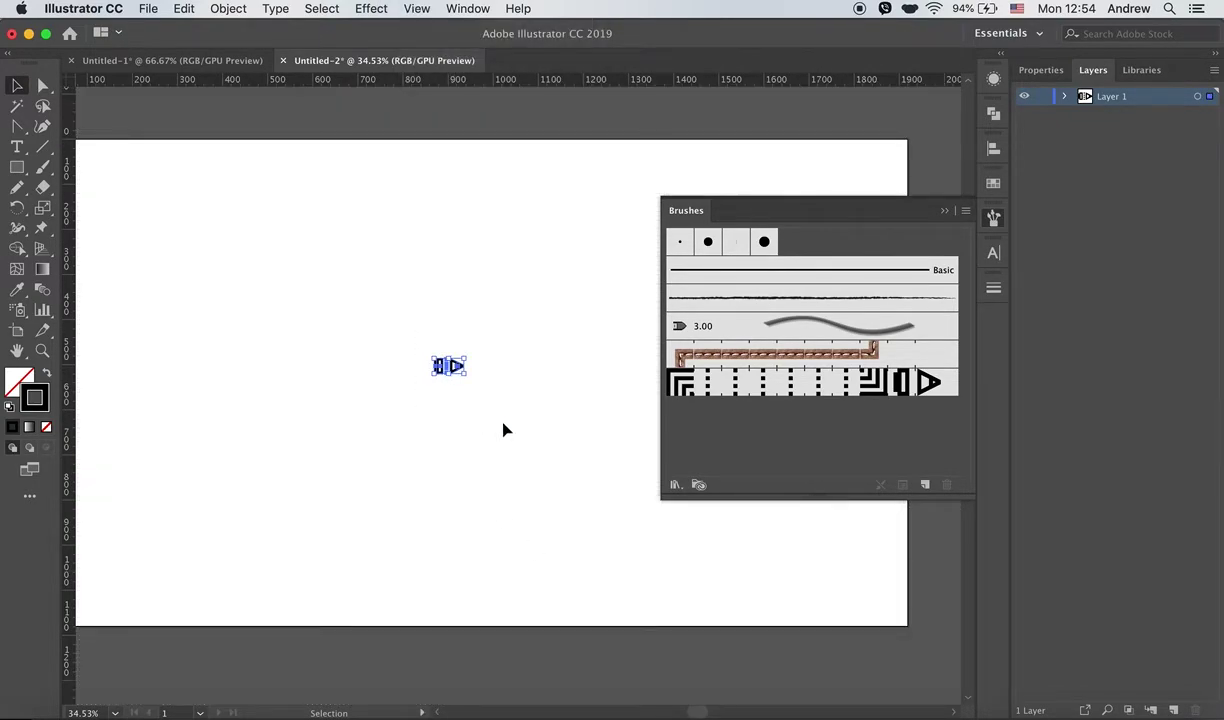
left_click_drag(446, 368, 728, 662)
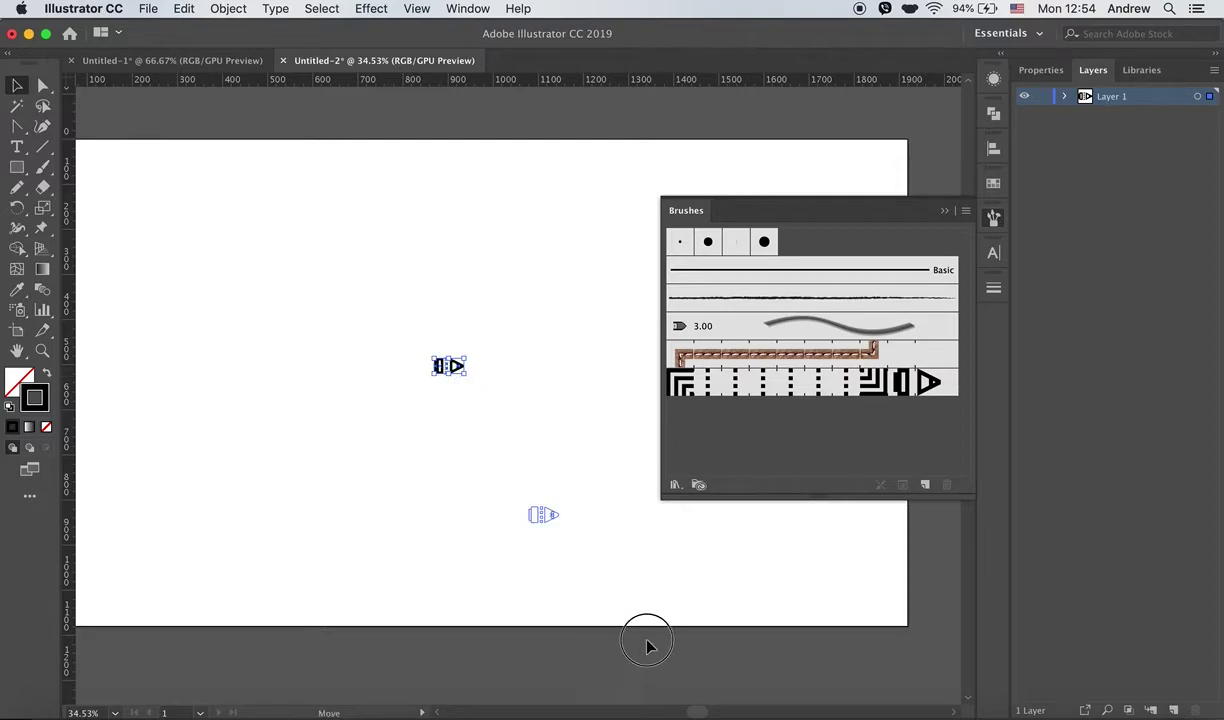
left_click_drag(596, 520, 626, 548)
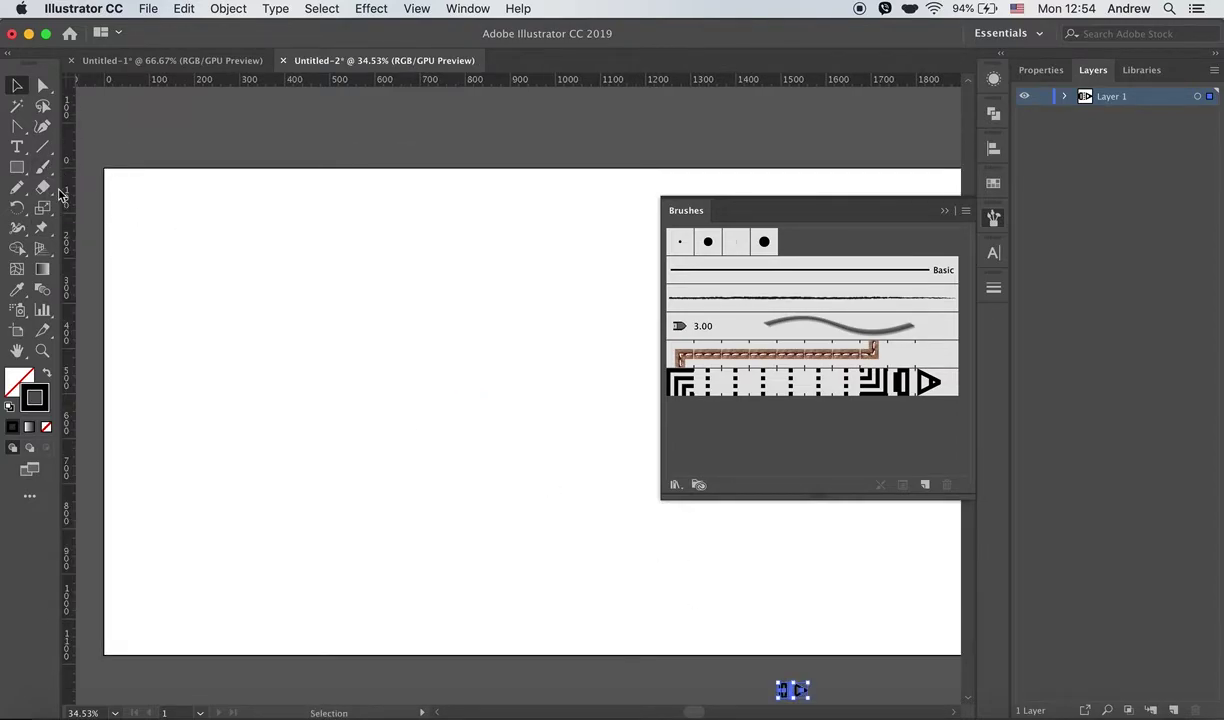
left_click(341, 348)
- Draw a blue looped 'p' with the Paintbrush and pencil brush
left_click(43, 169)
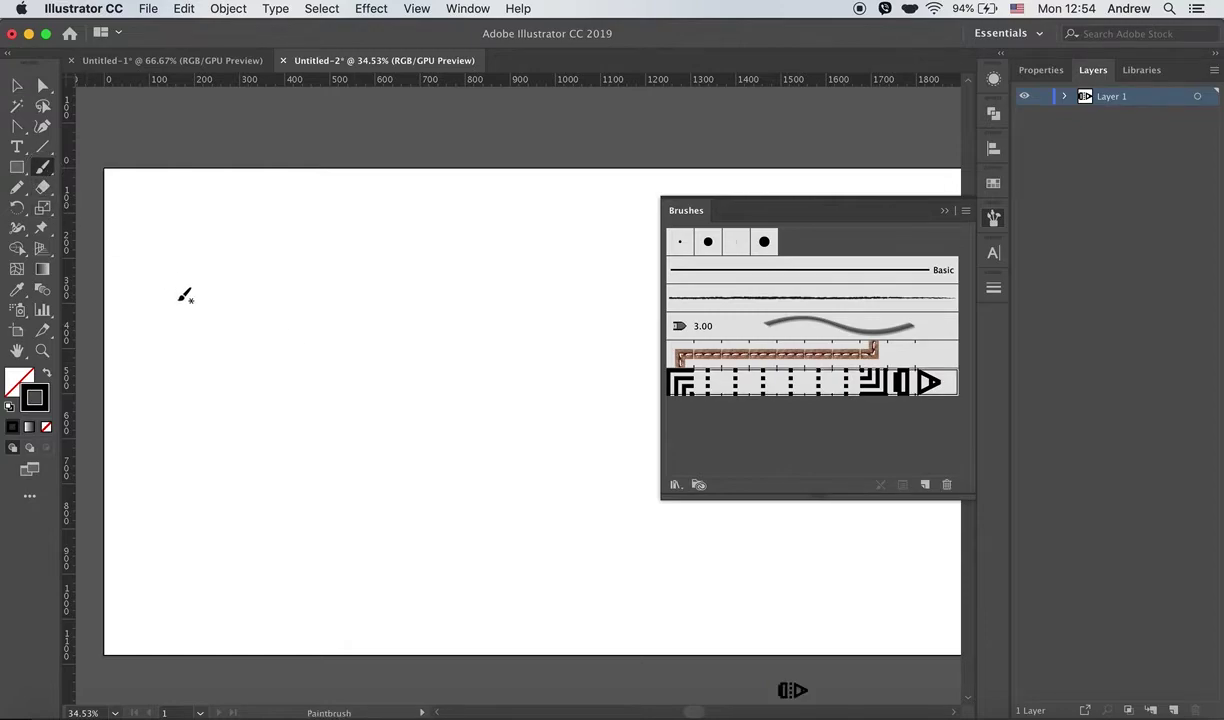
left_click(34, 397)
left_click(994, 184)
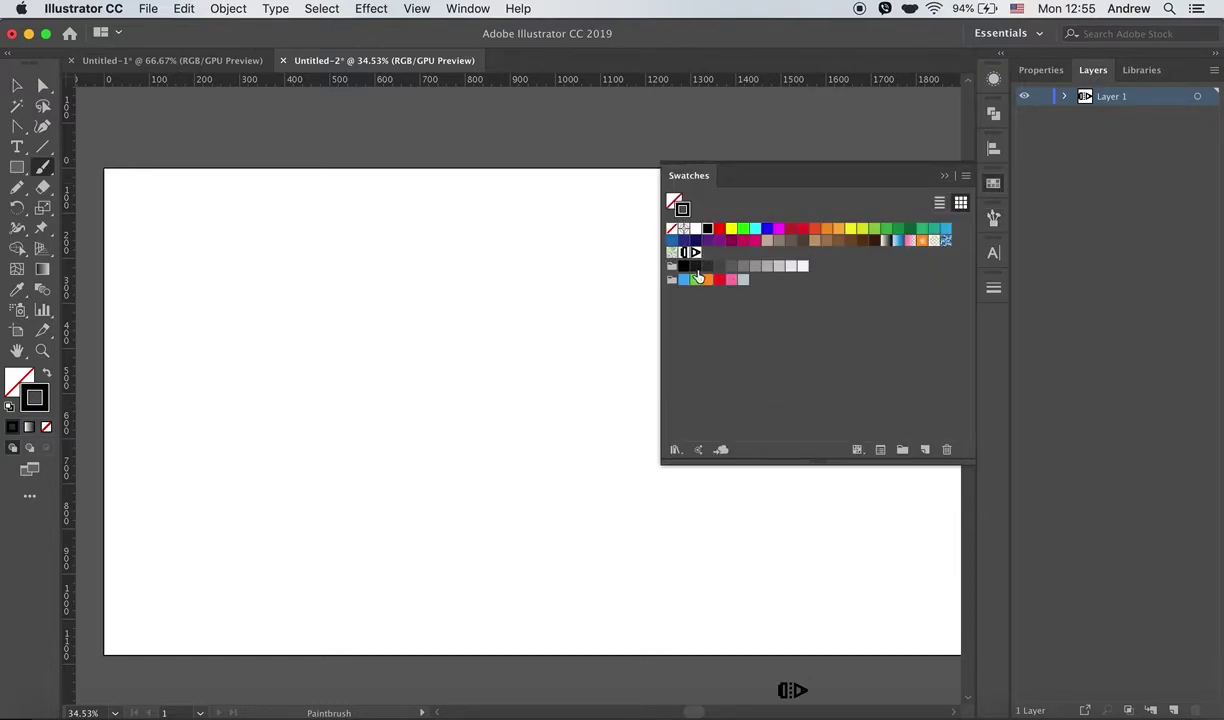
left_click(684, 283)
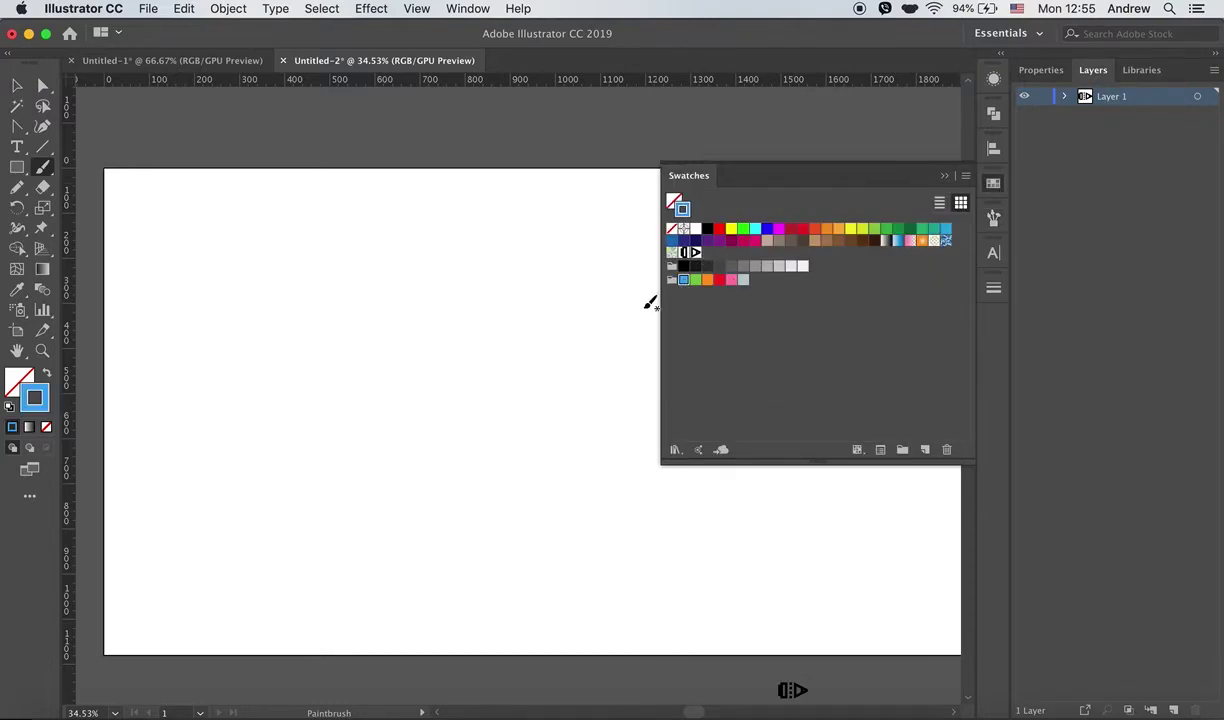
left_click_drag(205, 287, 245, 461)
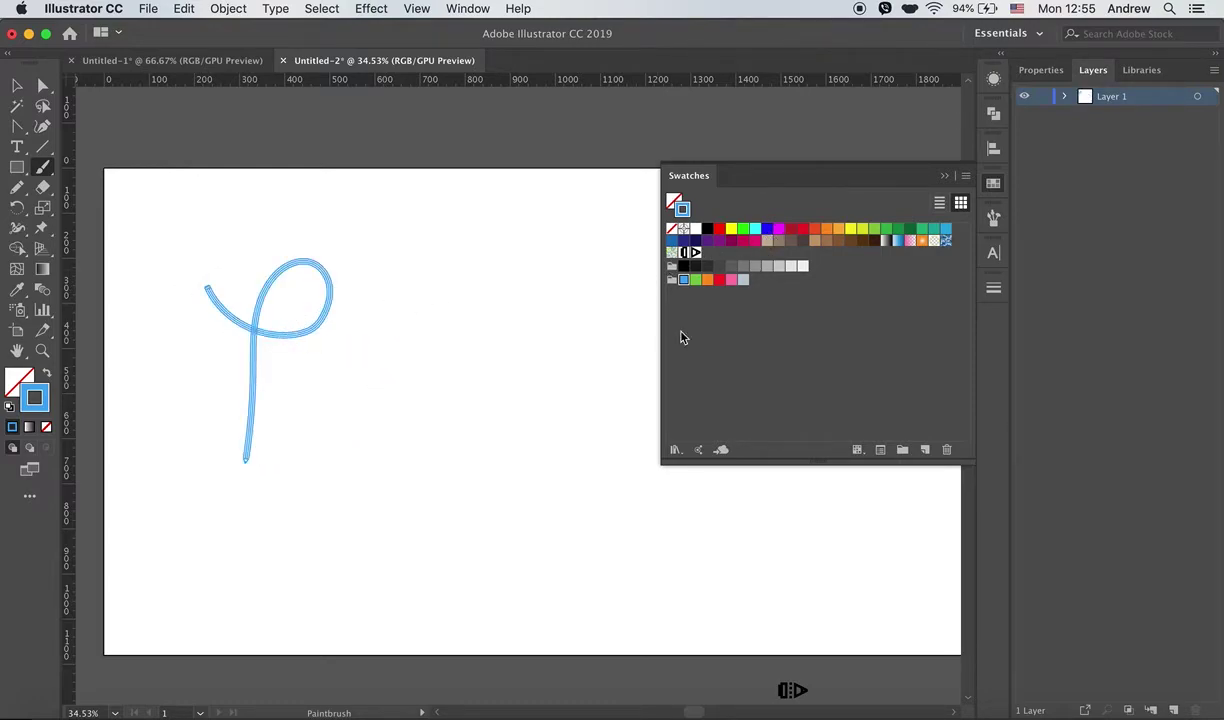
- Draw an orange 'e' right of the p and select its anchor points
left_click(707, 280)
left_click_drag(393, 338, 502, 323)
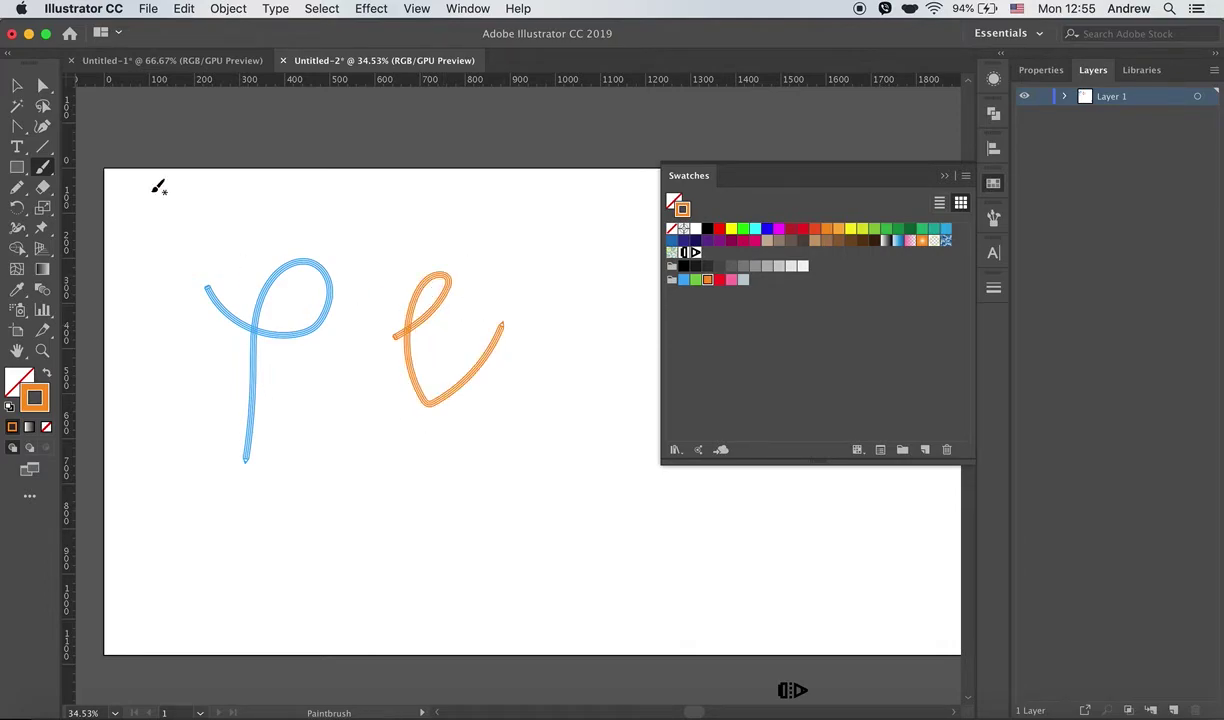
left_click(46, 89)
left_click(429, 403)
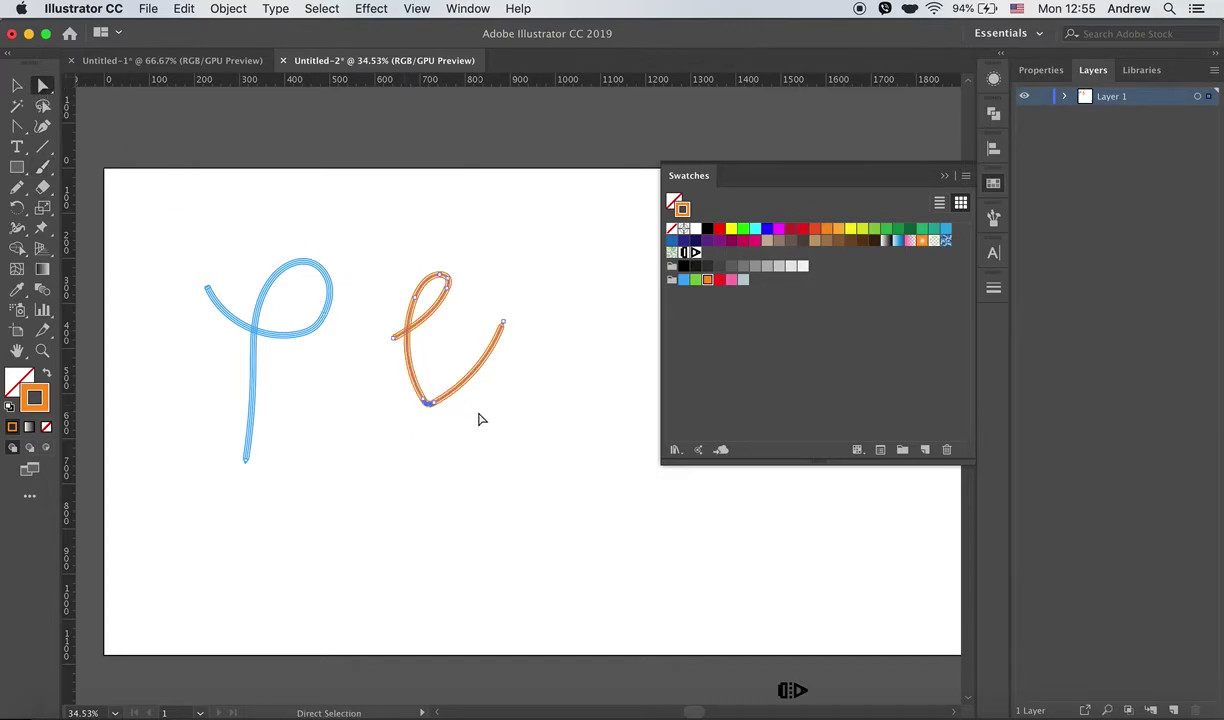
- Delete an extra bottom anchor on the e and pull out a curve handle
key("super+equal")
key("super+equal")
key("super+equal")
key("super+equal")
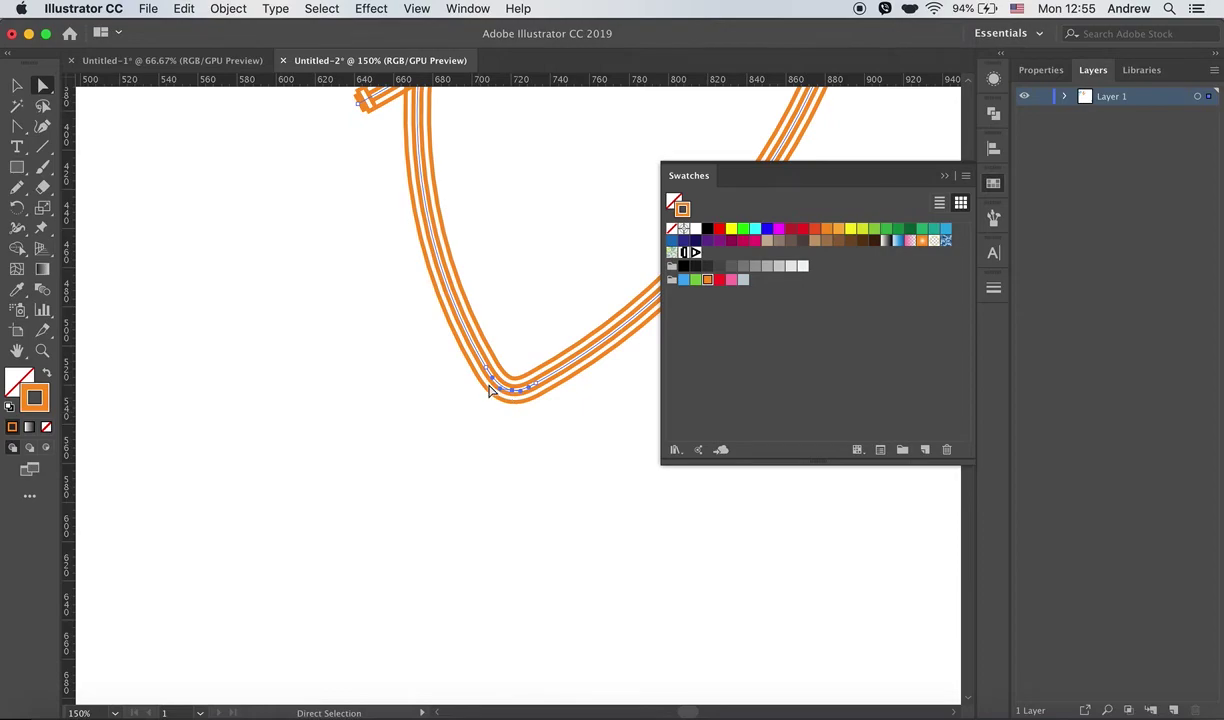
left_click_drag(525, 397, 545, 398)
left_click_drag(17, 126, 66, 166)
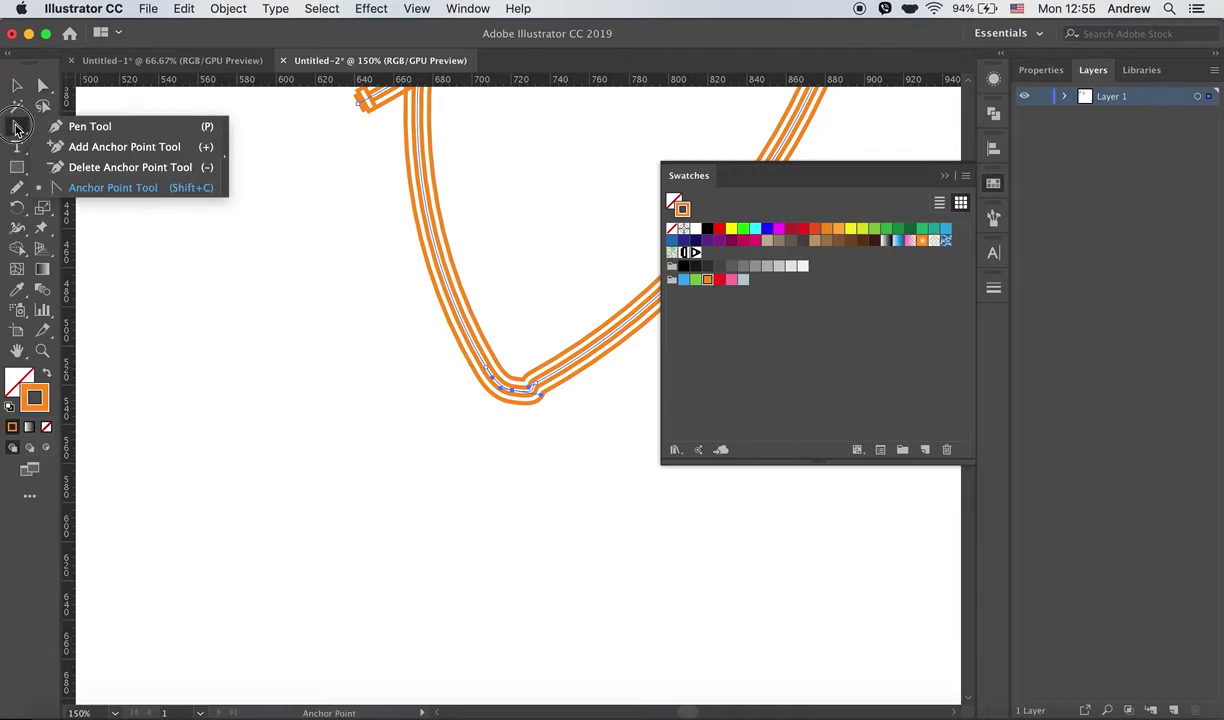
left_click(533, 388)
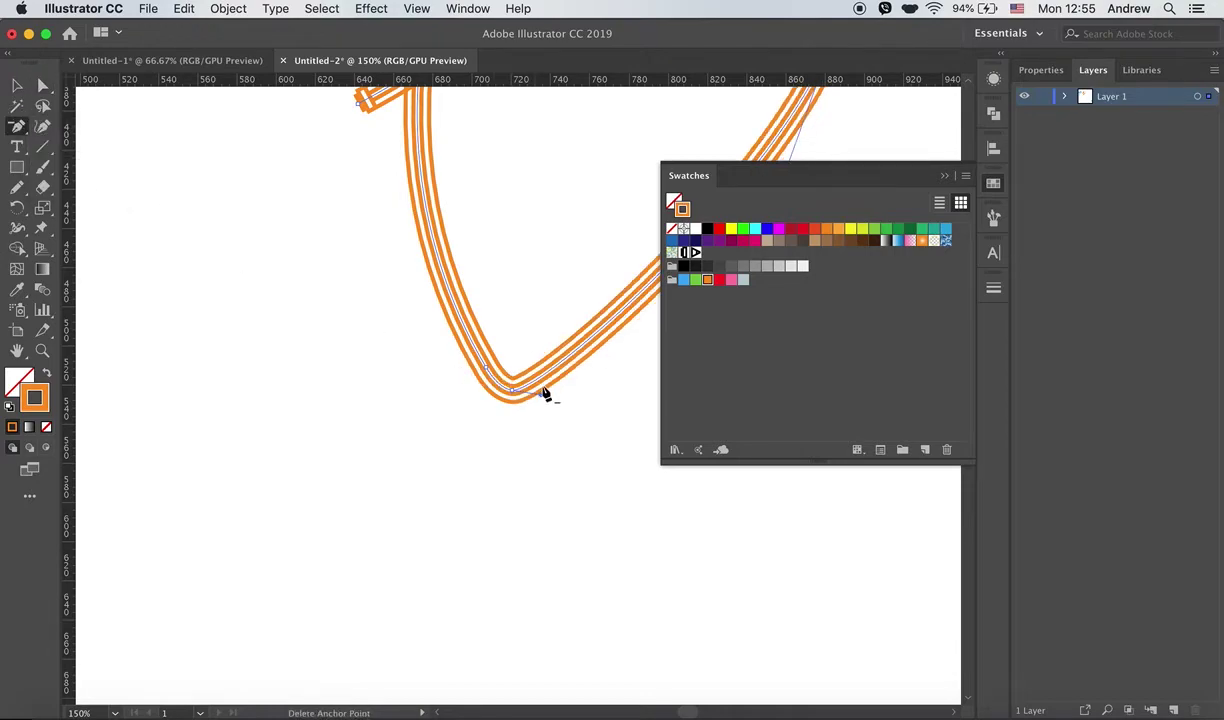
left_click(43, 86)
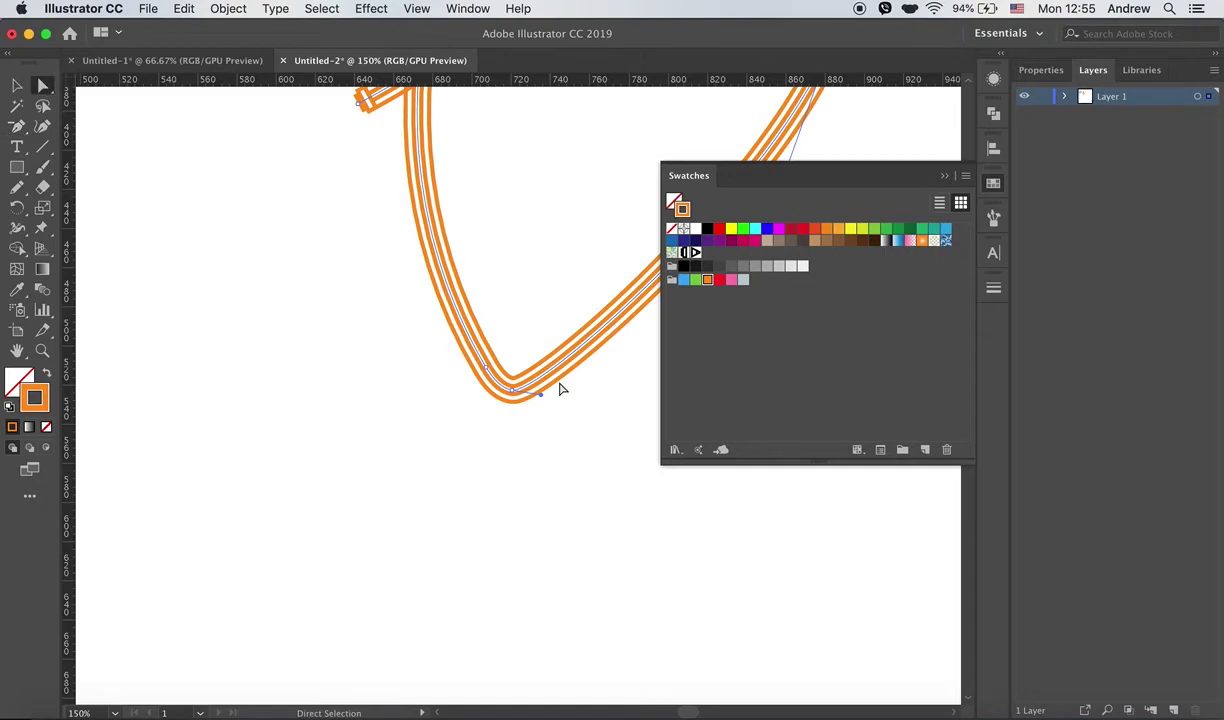
left_click_drag(541, 396, 638, 394)
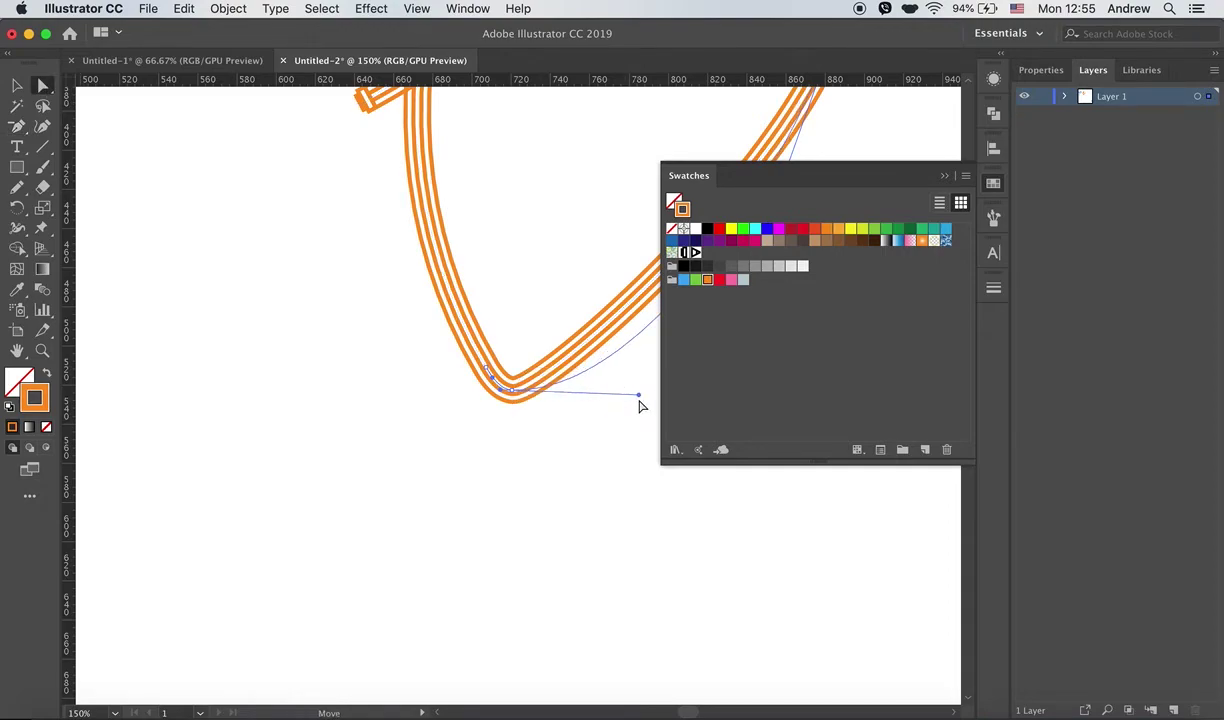
left_click_drag(614, 439, 459, 474)
- Remove the bottom-left corner point and smooth that corner into a curve
left_click(18, 128)
left_click(334, 408)
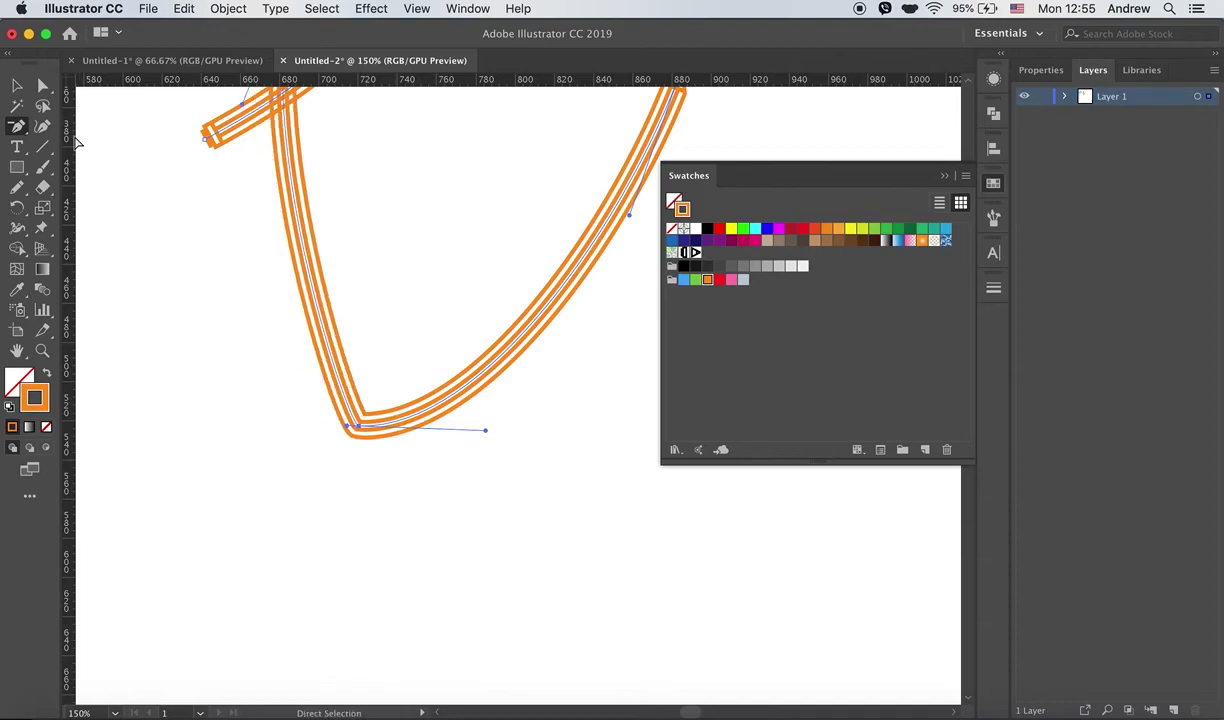
key("a")
left_click_drag(349, 429, 211, 402)
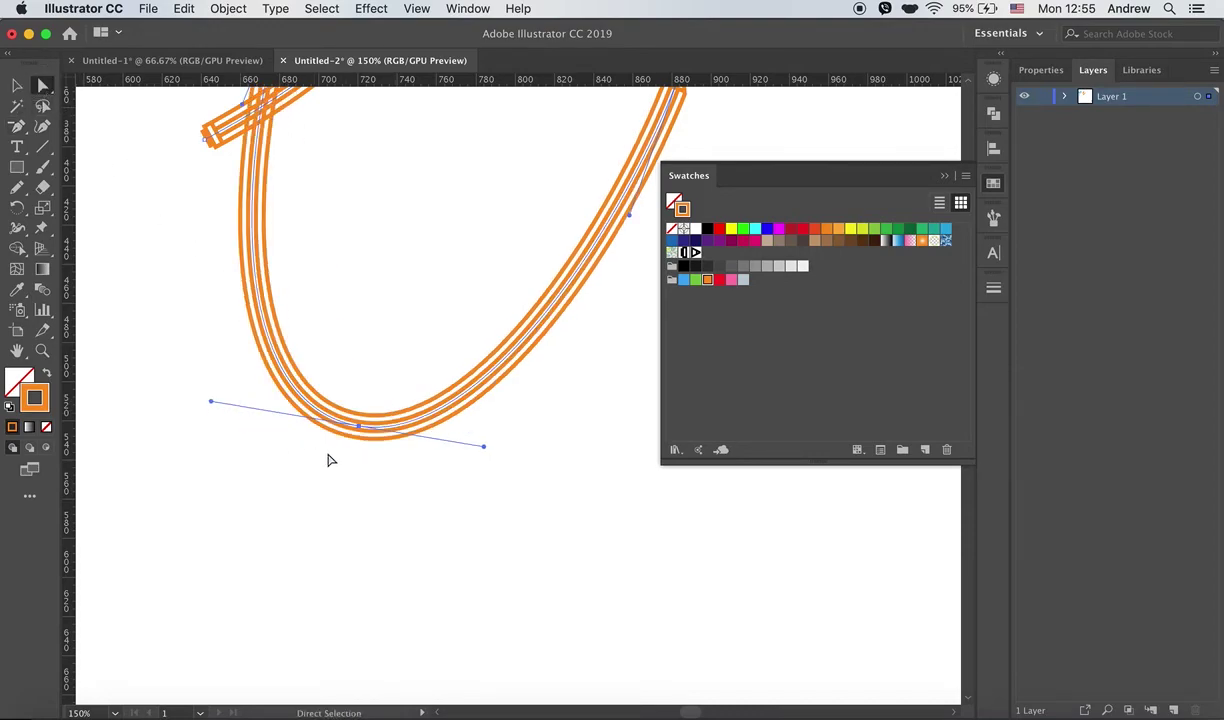
key("ctrl+minus")
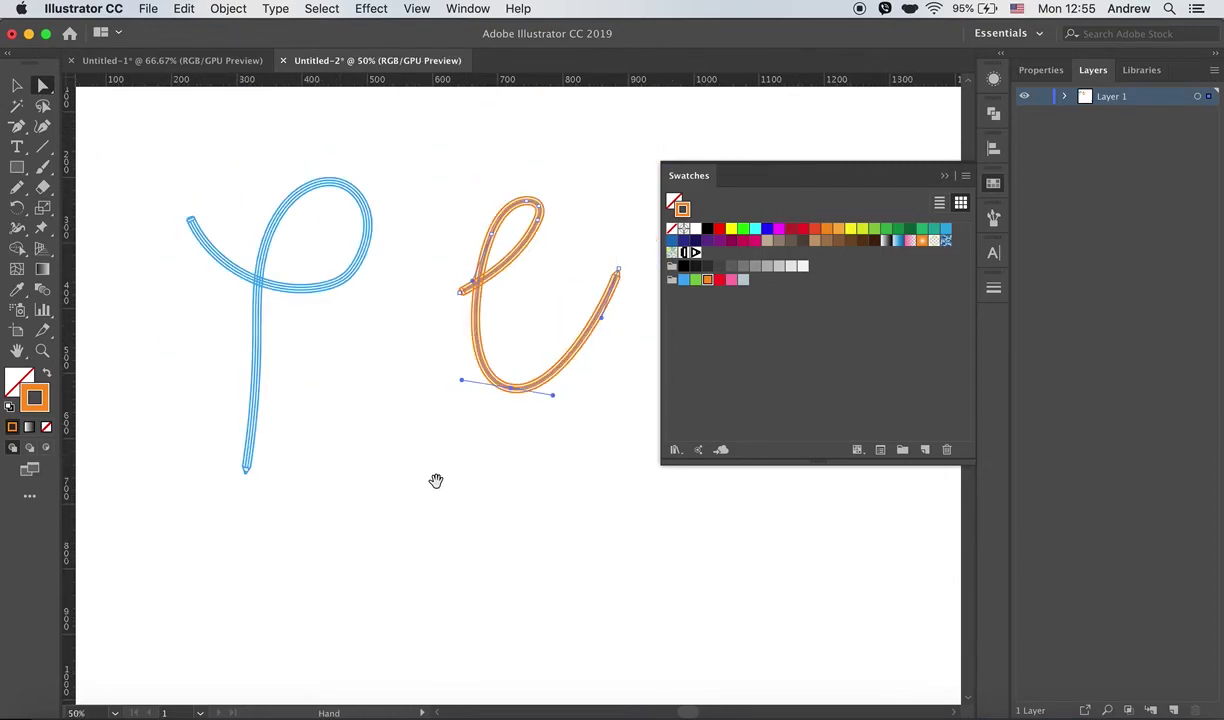
left_click_drag(432, 481, 300, 508)
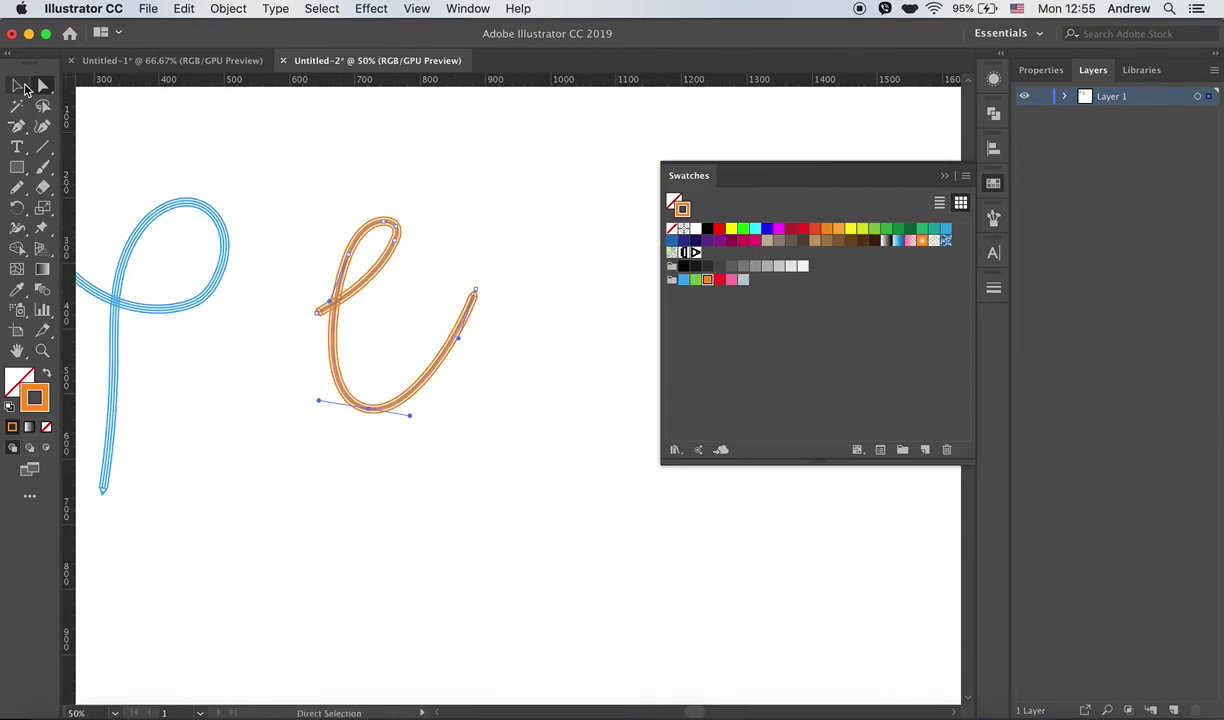
- Draw the remaining orange letters, including the c and the looped final letter
left_click(42, 167)
mouse_move(552, 273)
left_mouse_down()
mouse_move(409, 255)
mouse_move(596, 440)
left_mouse_up()
left_click_drag(593, 353, 486, 369)
mouse_move(575, 280)
left_mouse_down()
mouse_move(596, 332)
mouse_move(459, 387)
left_mouse_up()
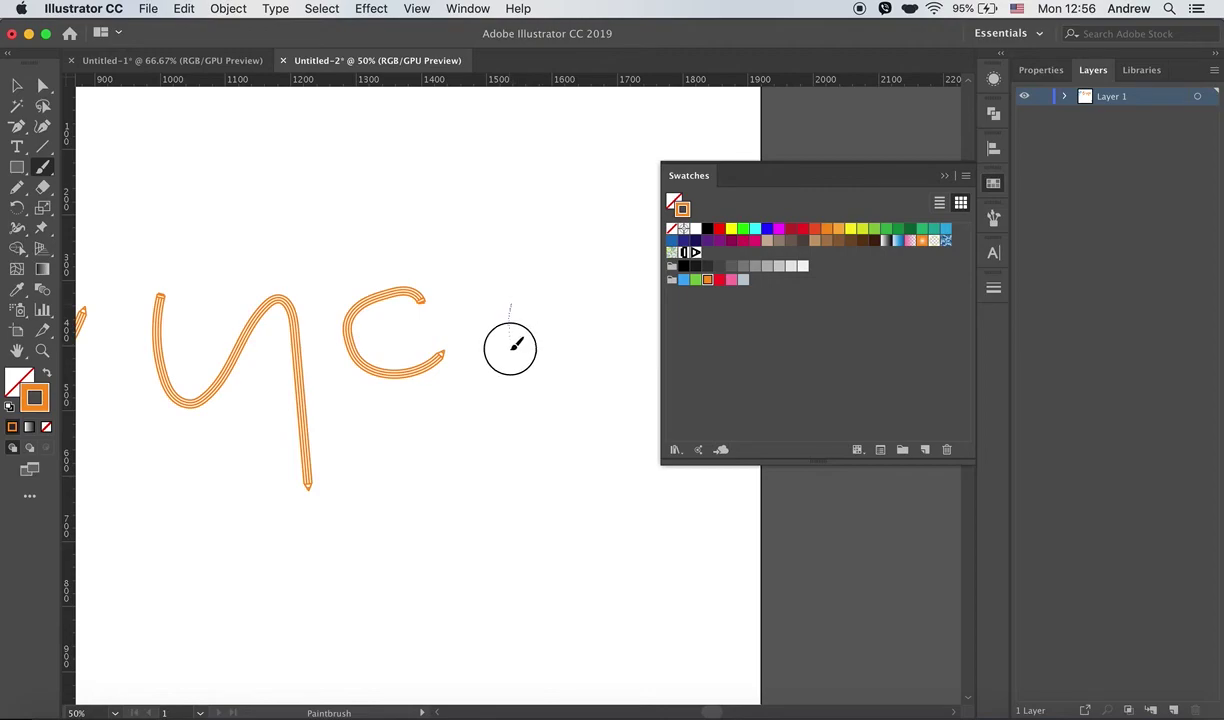
left_click_drag(510, 344, 613, 405)
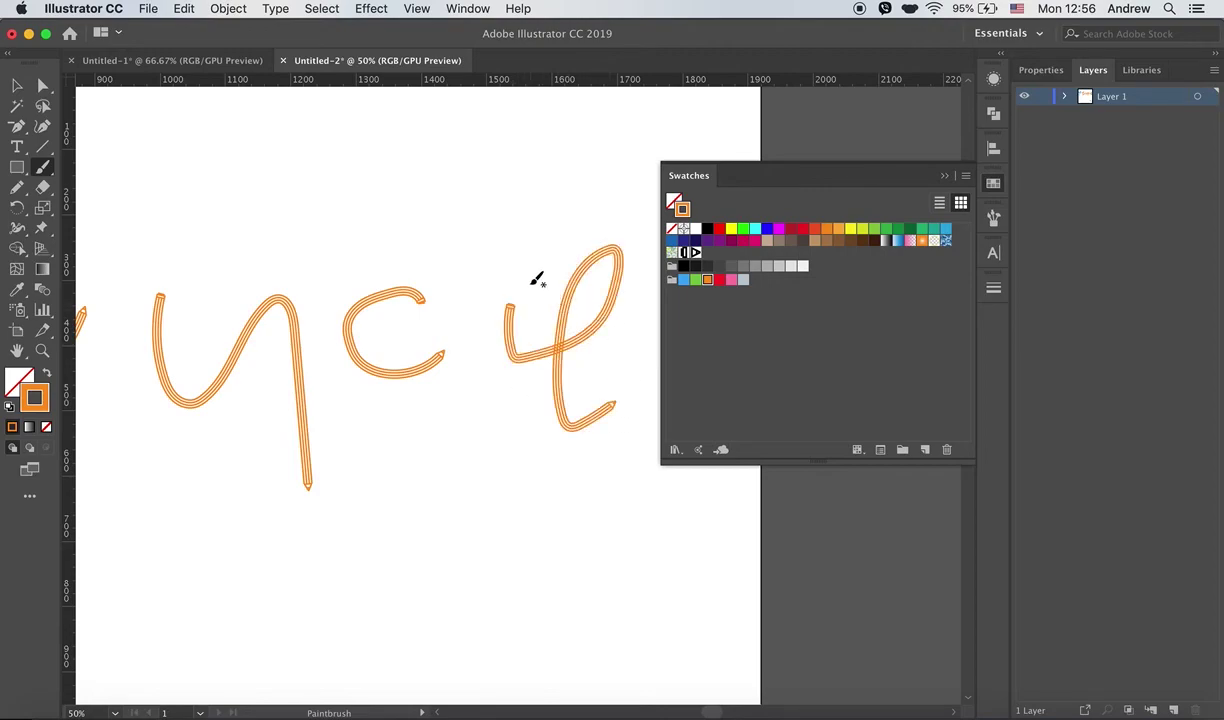
- Draw a pink curved underline beneath the word and select all the lettering
scroll(390, 312, "left", 5)
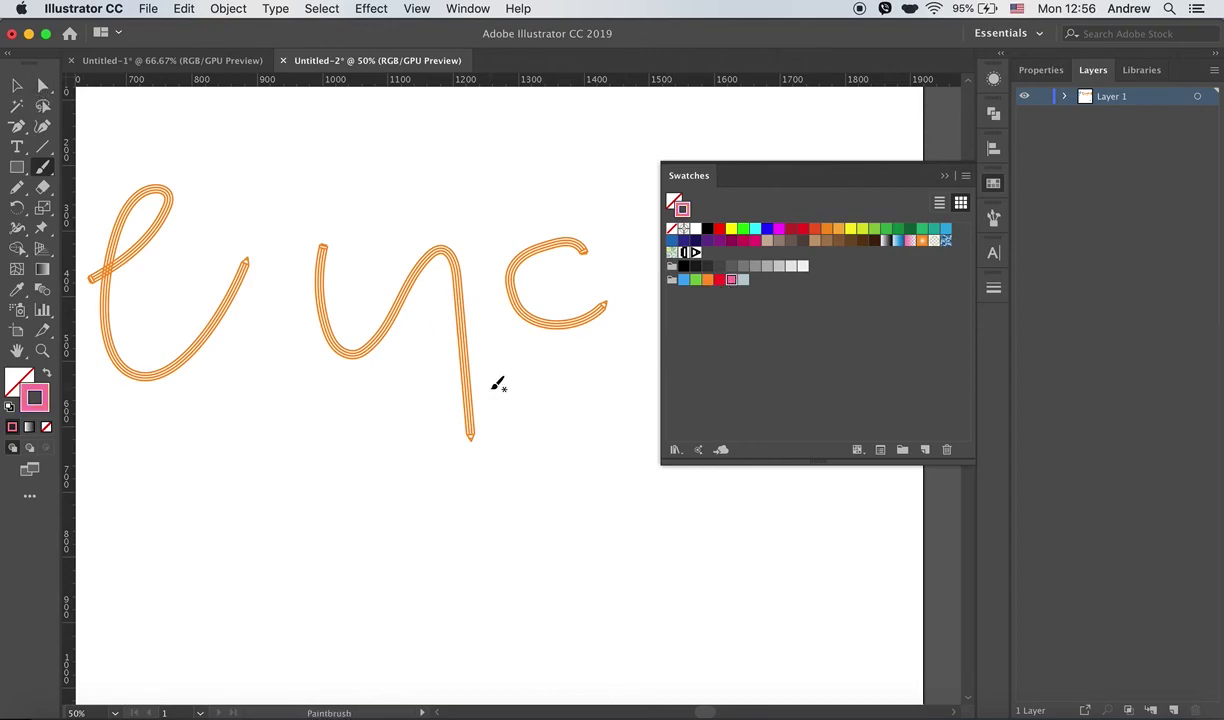
scroll(497, 384, "down", 1)
scroll(497, 384, "down", 1)
left_click_drag(637, 406, 191, 437)
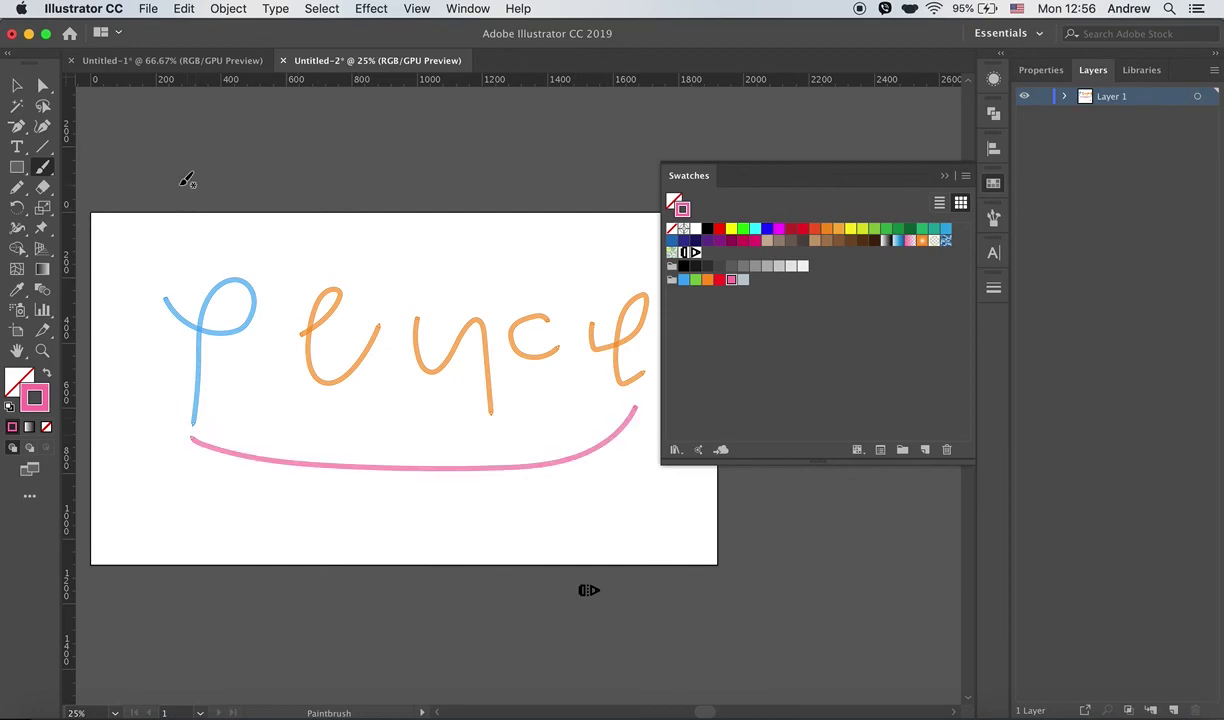
left_click(17, 85)
left_click_drag(142, 238, 645, 510)
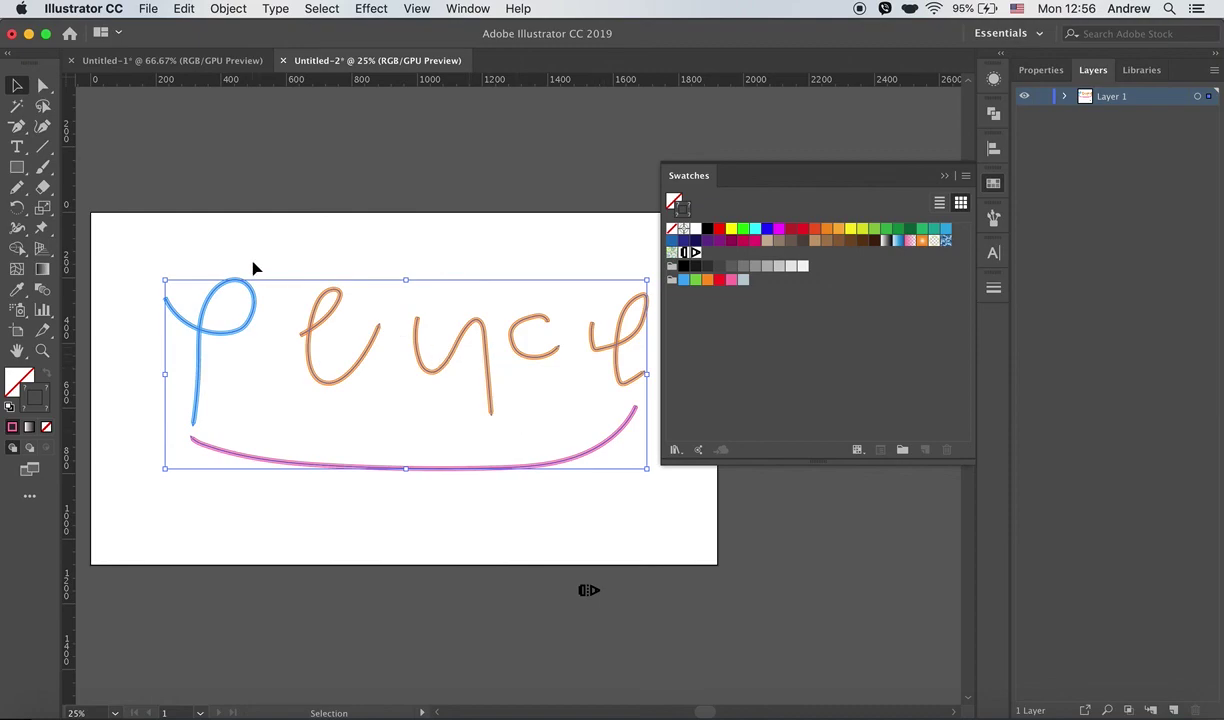
- Raise the stroke weight of all letters and the underline to 3 px
left_click(993, 288)
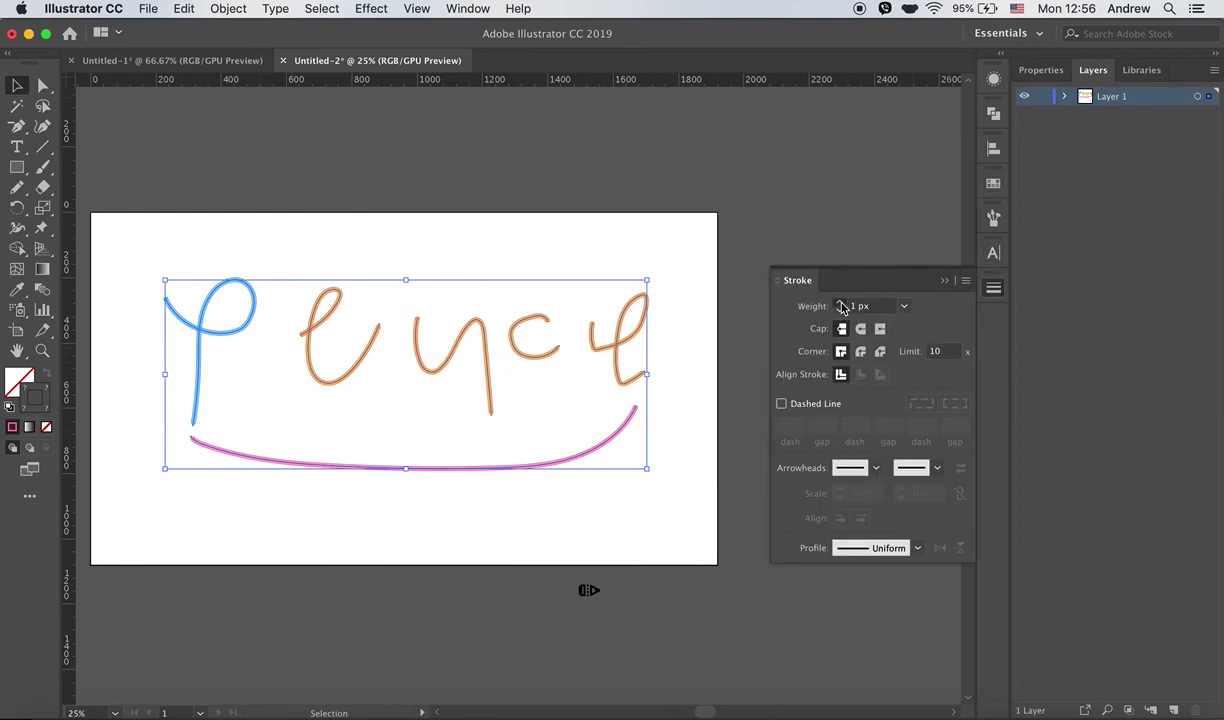
left_click(841, 305)
left_click(841, 305)
left_click(618, 253)
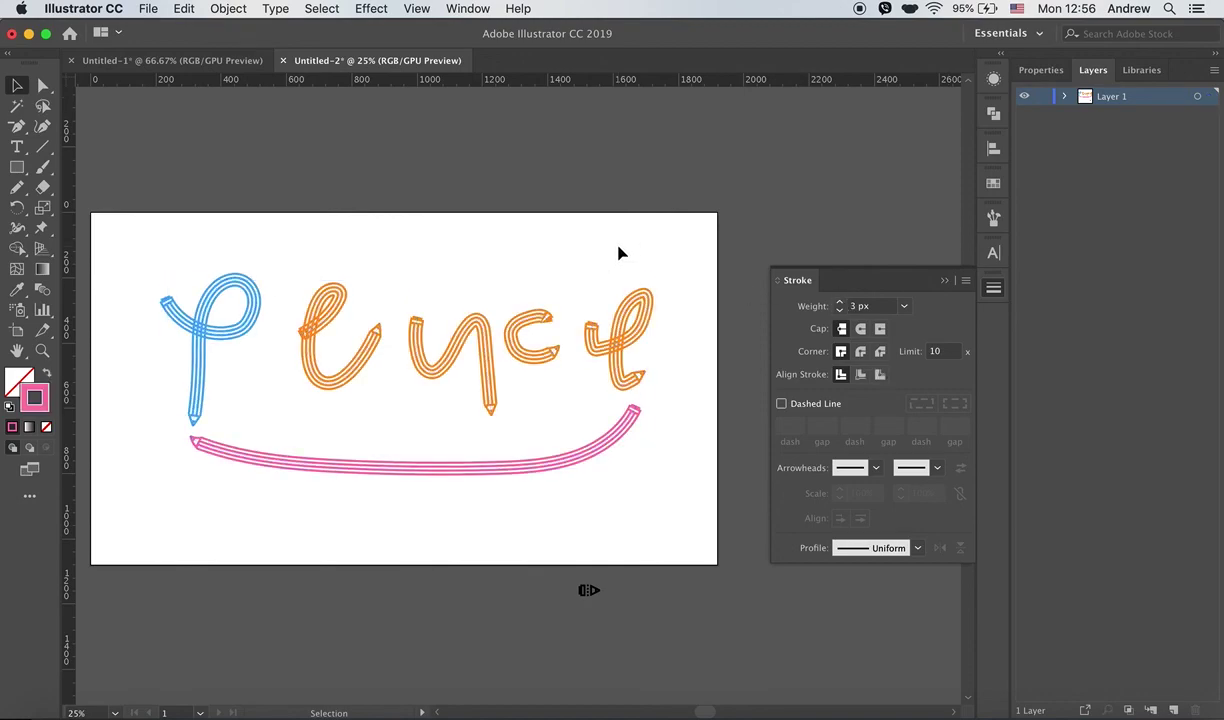